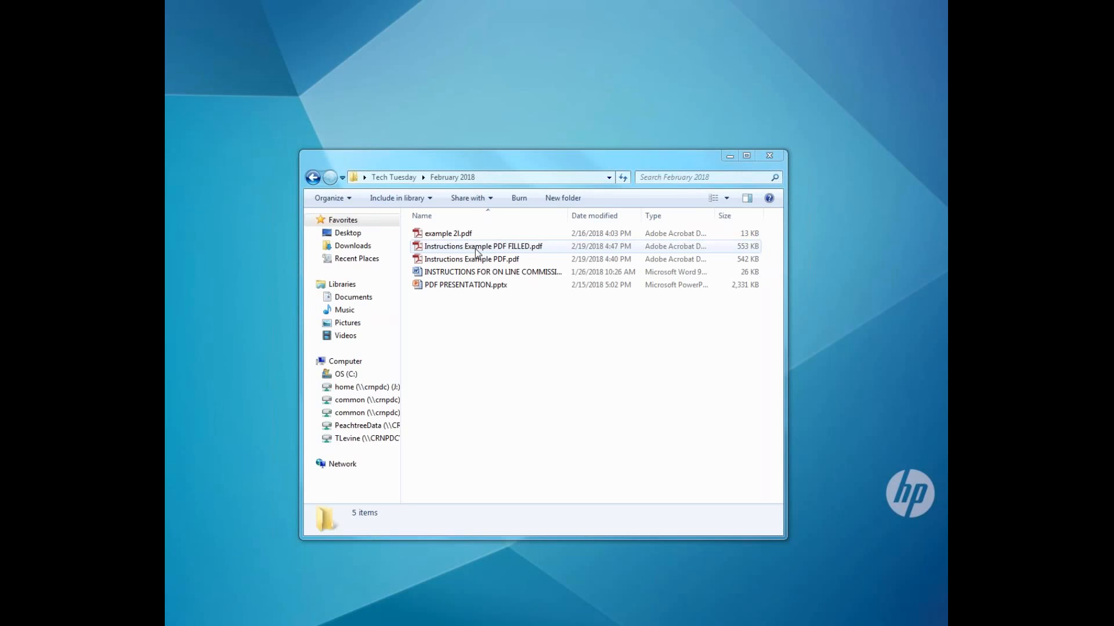
Bring up the file options for the filled instructions PDF, then dismiss them without choosing anything
right_click(475, 249)
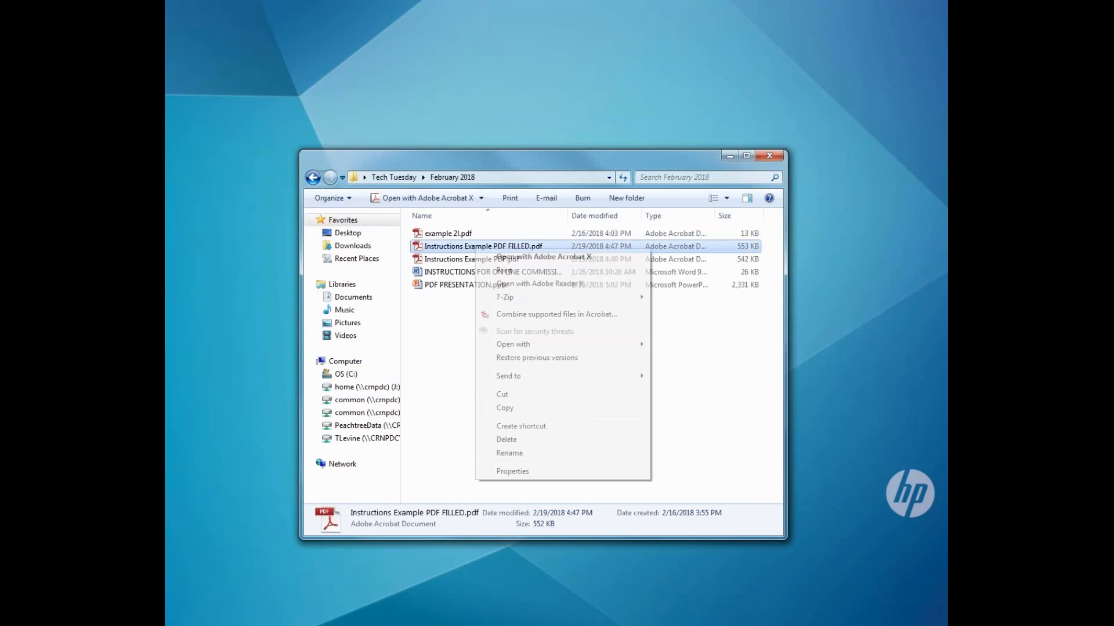
mouse_move(525, 300)
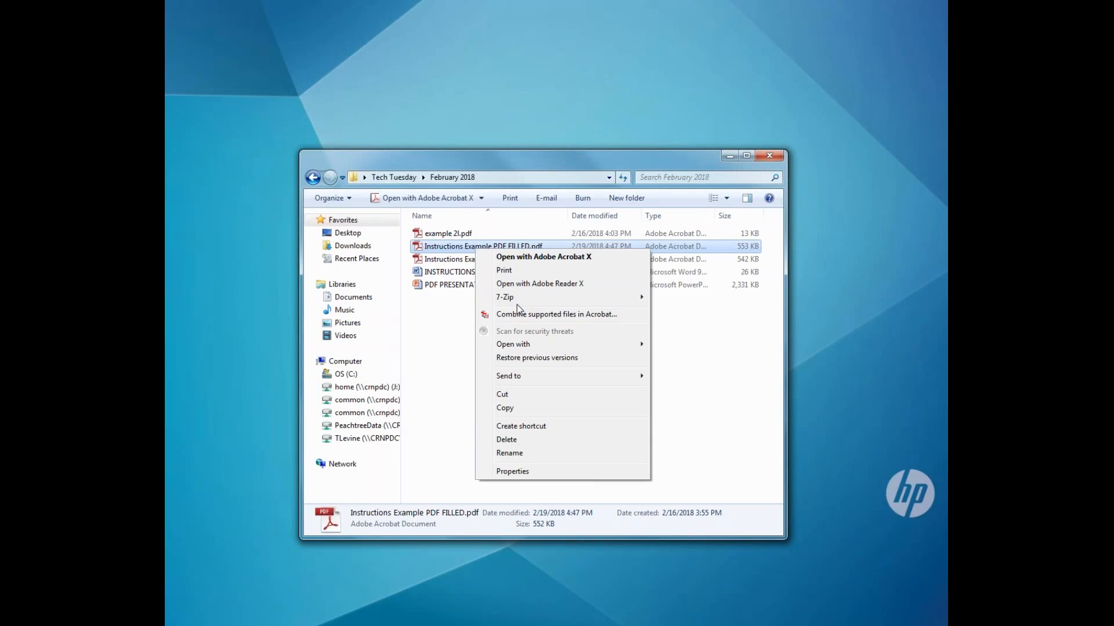
mouse_move(529, 347)
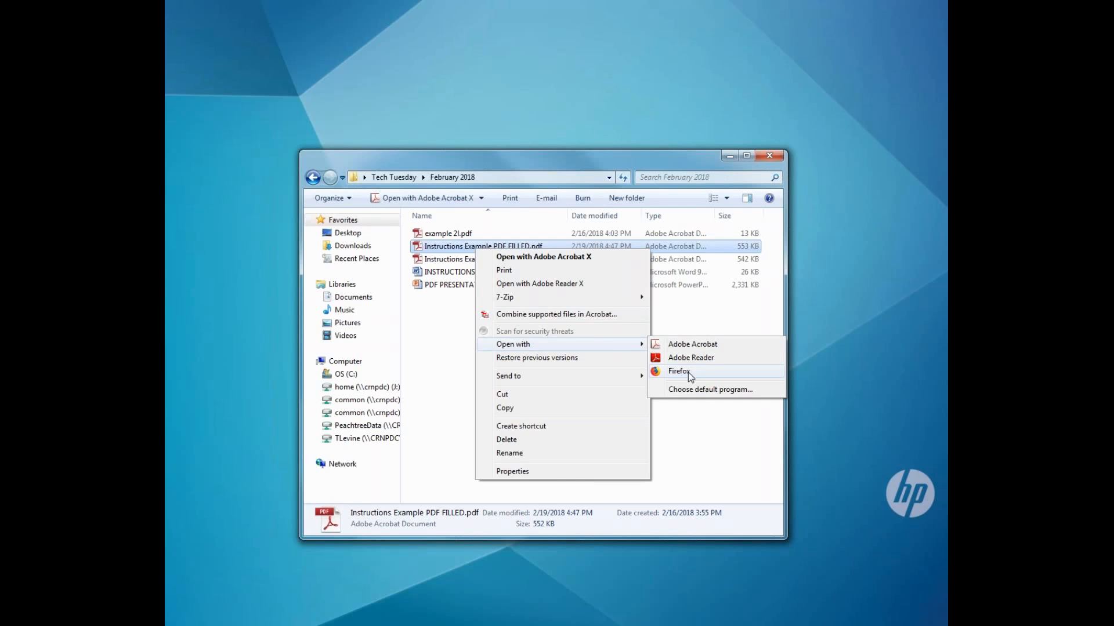
click(439, 383)
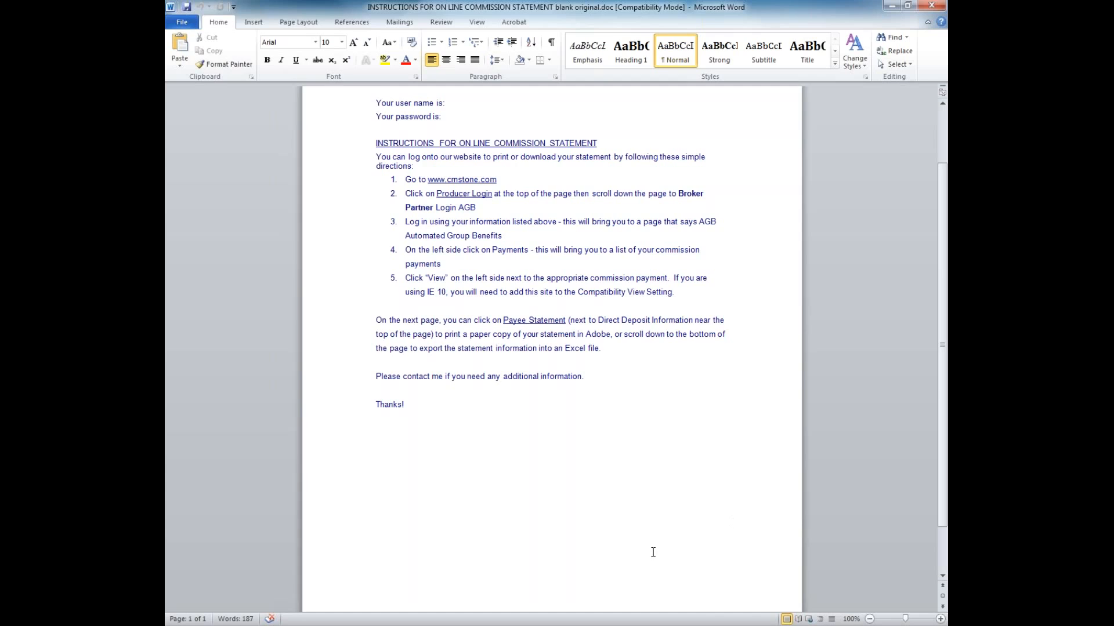
Delete the 'Your user name is:' line, undo the deletion, and return to the February 2018 folder
scroll(424, 333, up, 3)
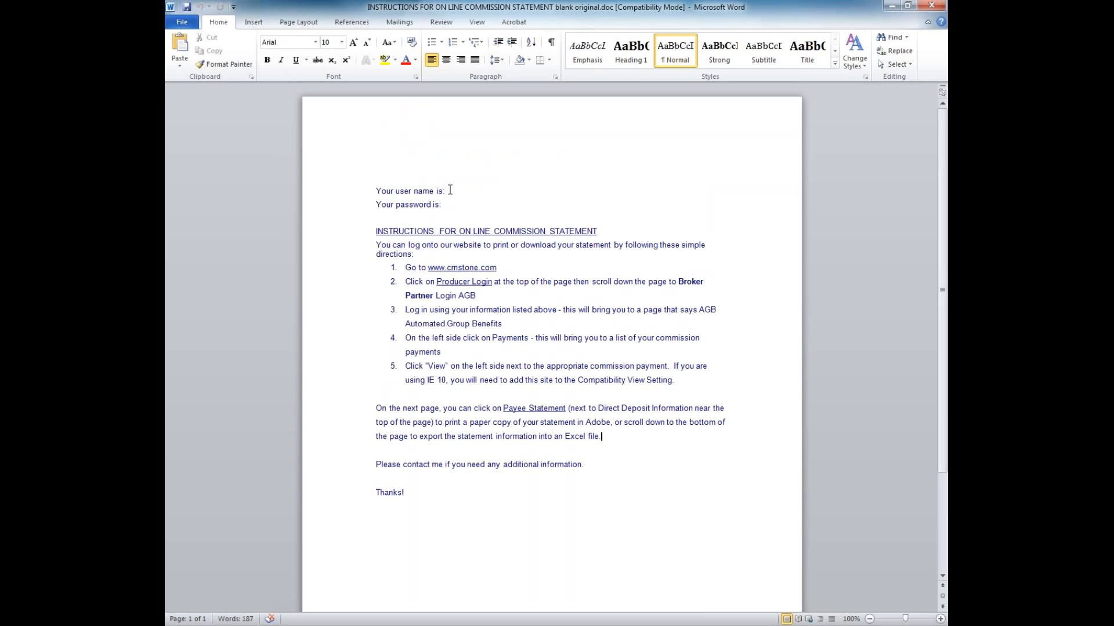
key(ctrl+b)
drag(456, 192, 383, 192)
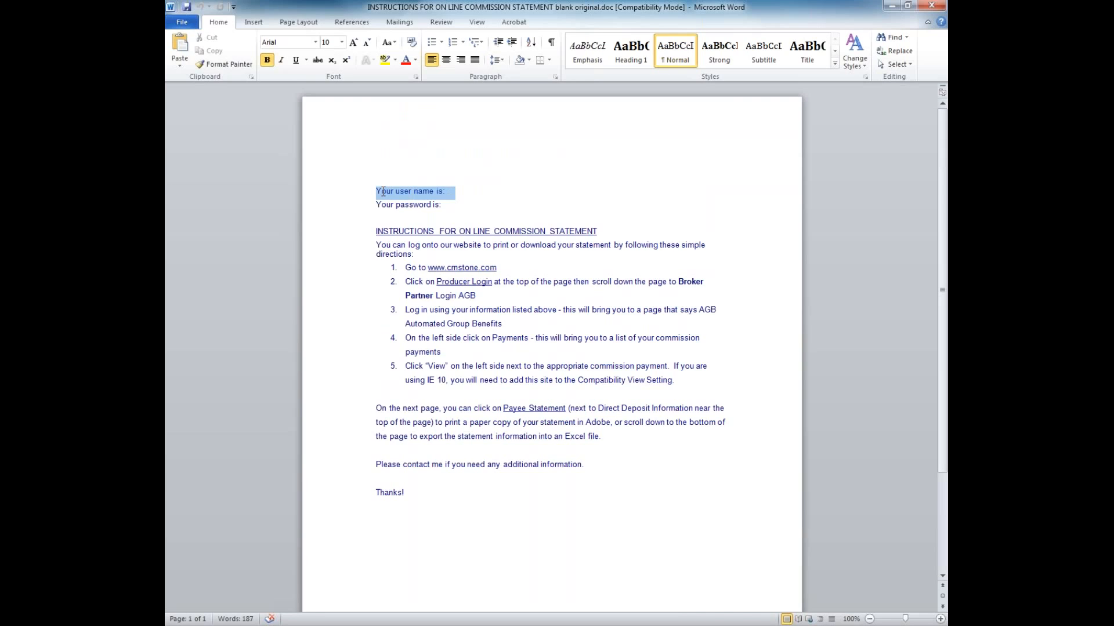
key(Delete)
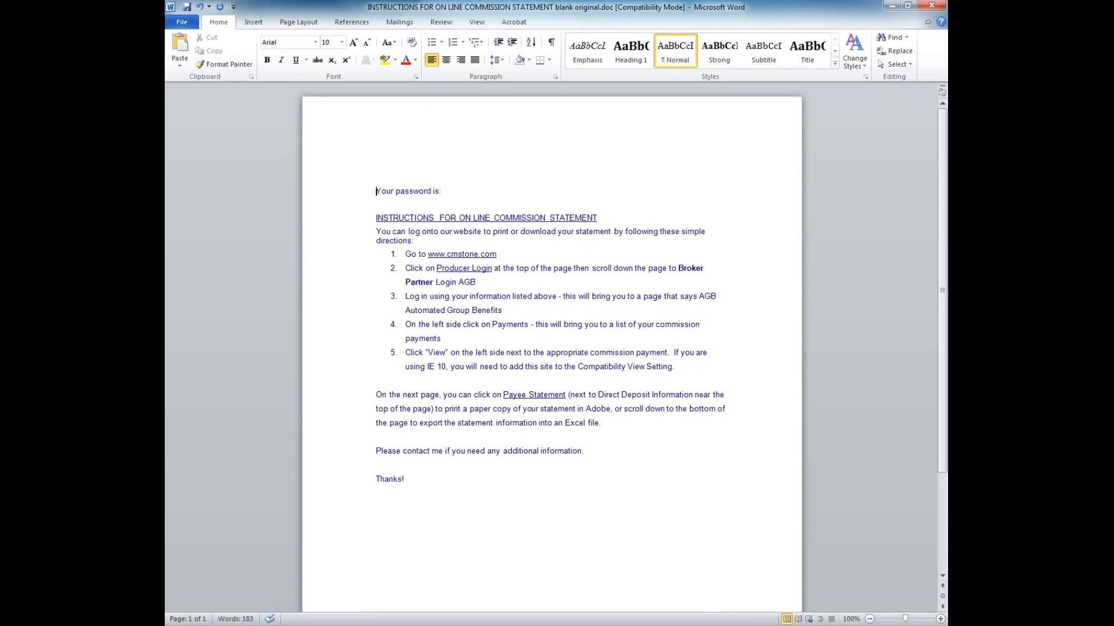
key(ctrl+z)
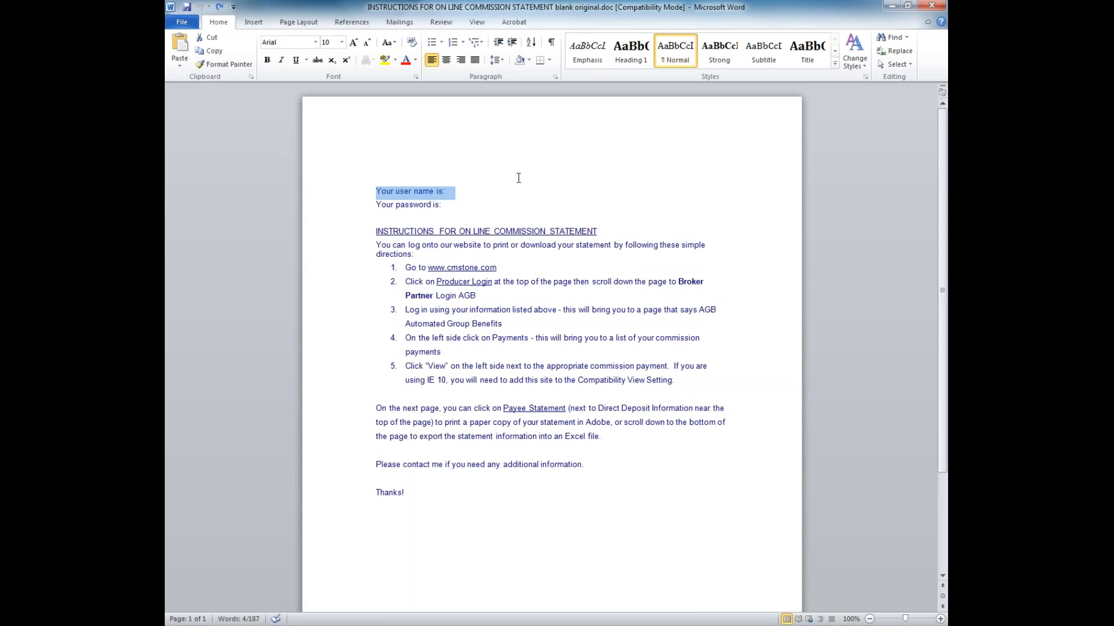
click(528, 300)
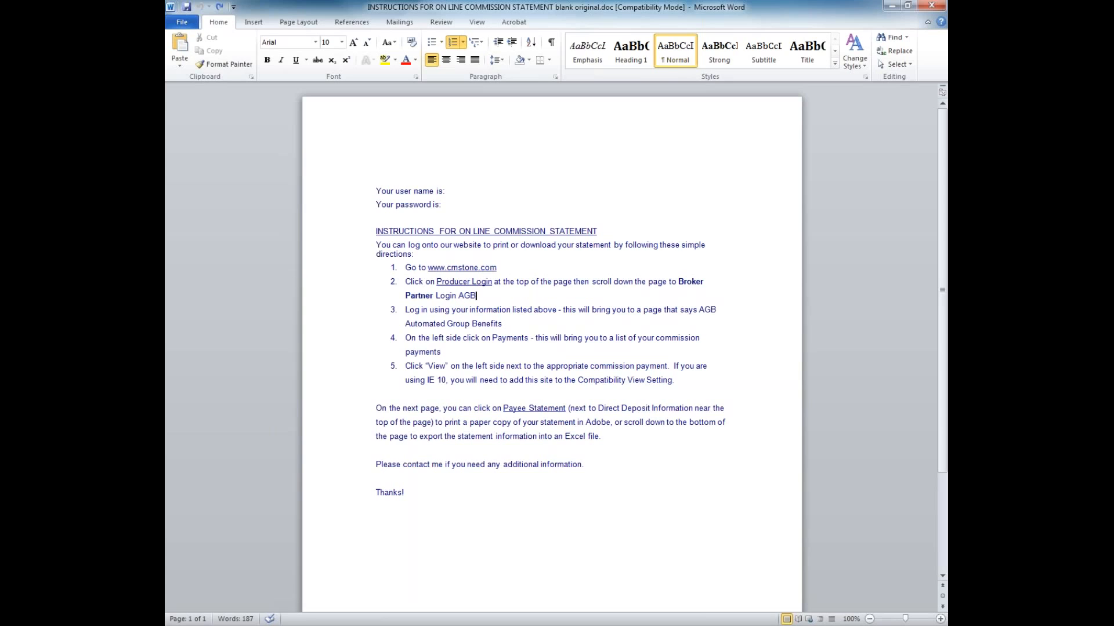
key(alt+Tab)
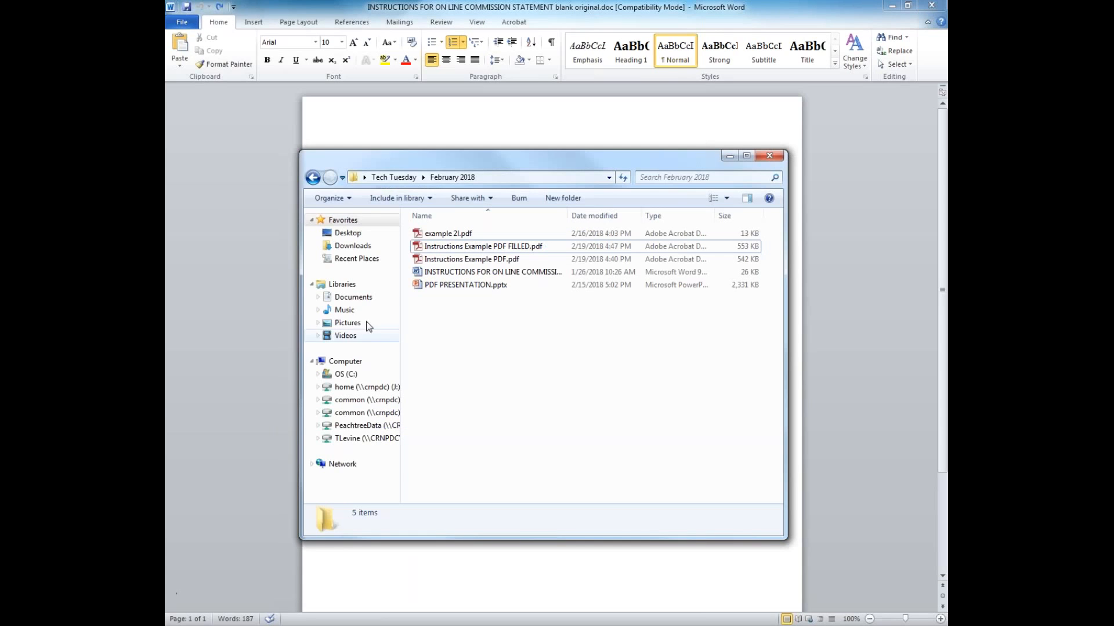
Open Instructions Example PDF FILLED.pdf and look over its opening instructions paragraph
double_click(466, 248)
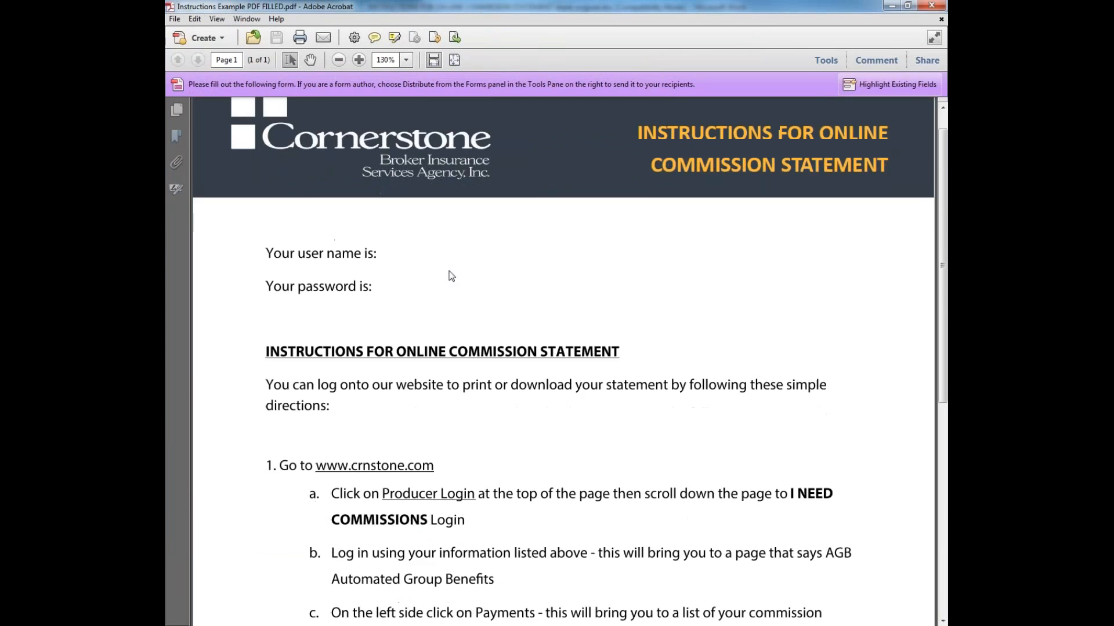
scroll(448, 270, down, 3)
scroll(448, 269, down, 4)
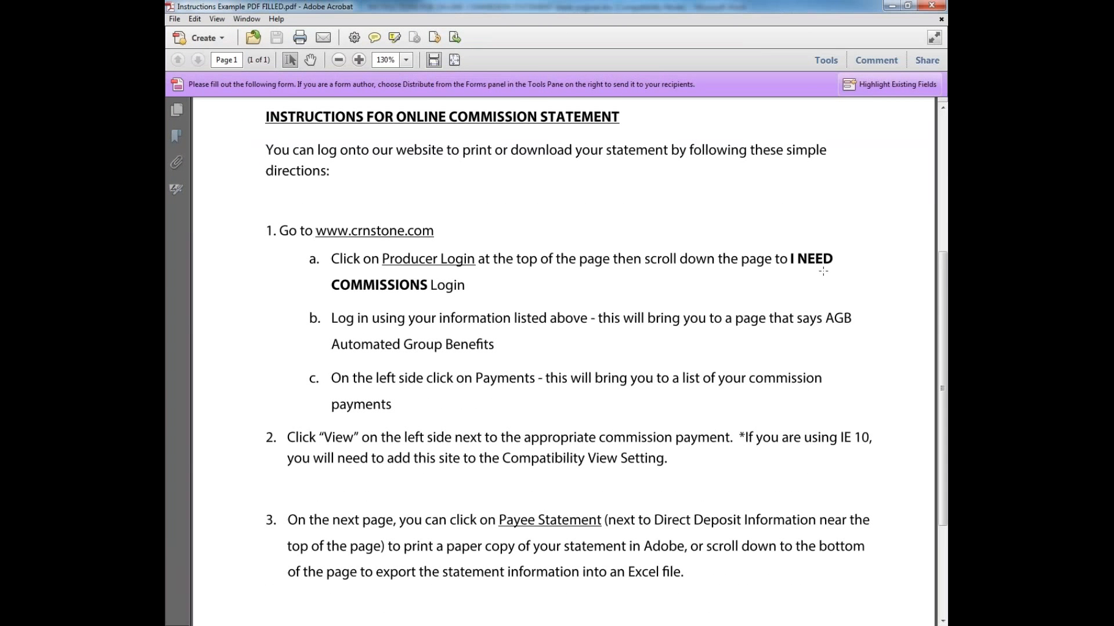
scroll(524, 259, up, 6)
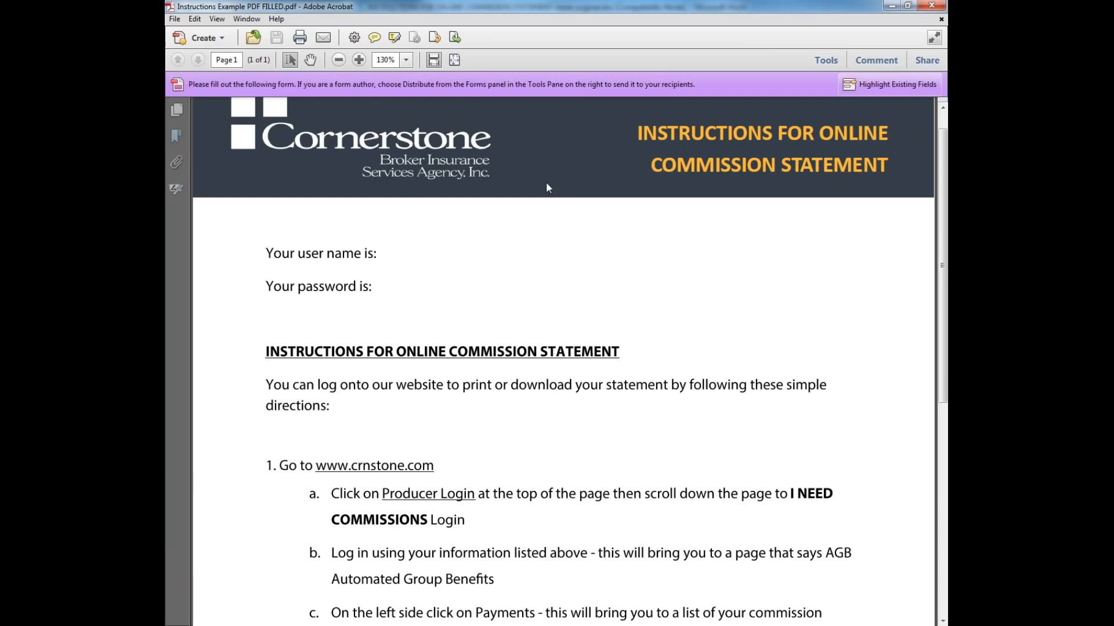
drag(526, 388, 811, 386)
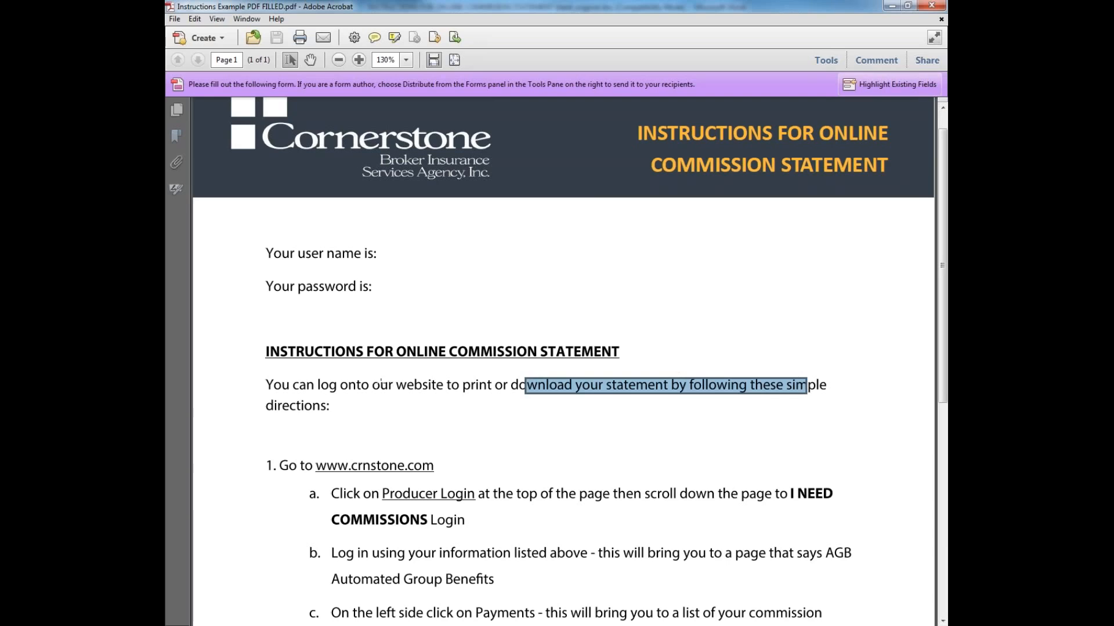
click(409, 255)
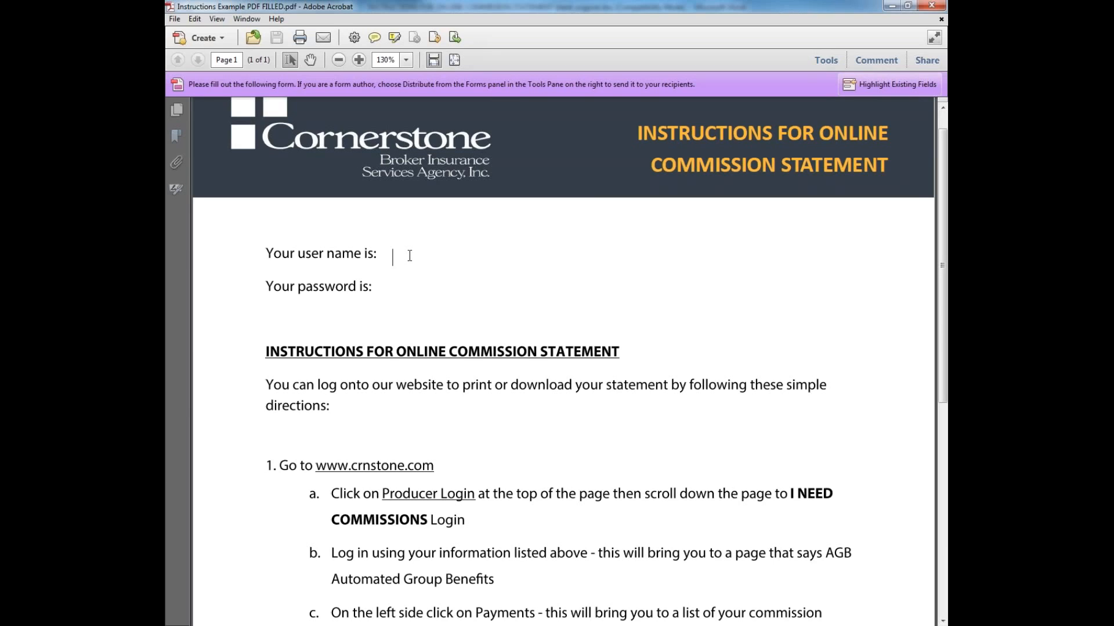
click(410, 282)
scroll(563, 359, down, 1)
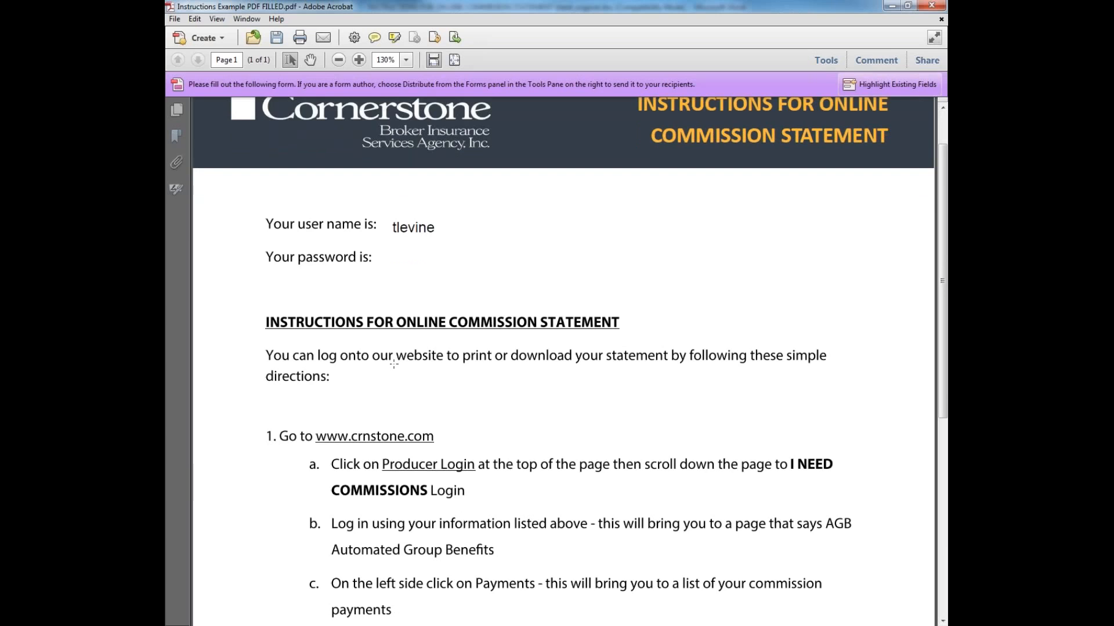
scroll(393, 363, down, 4)
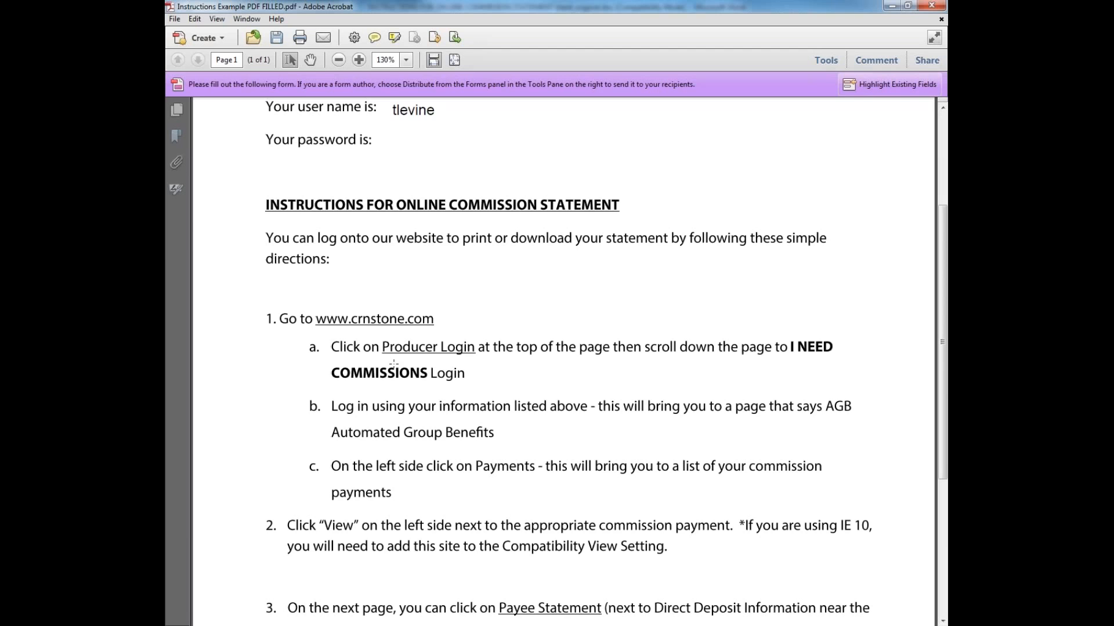
scroll(394, 364, up, 6)
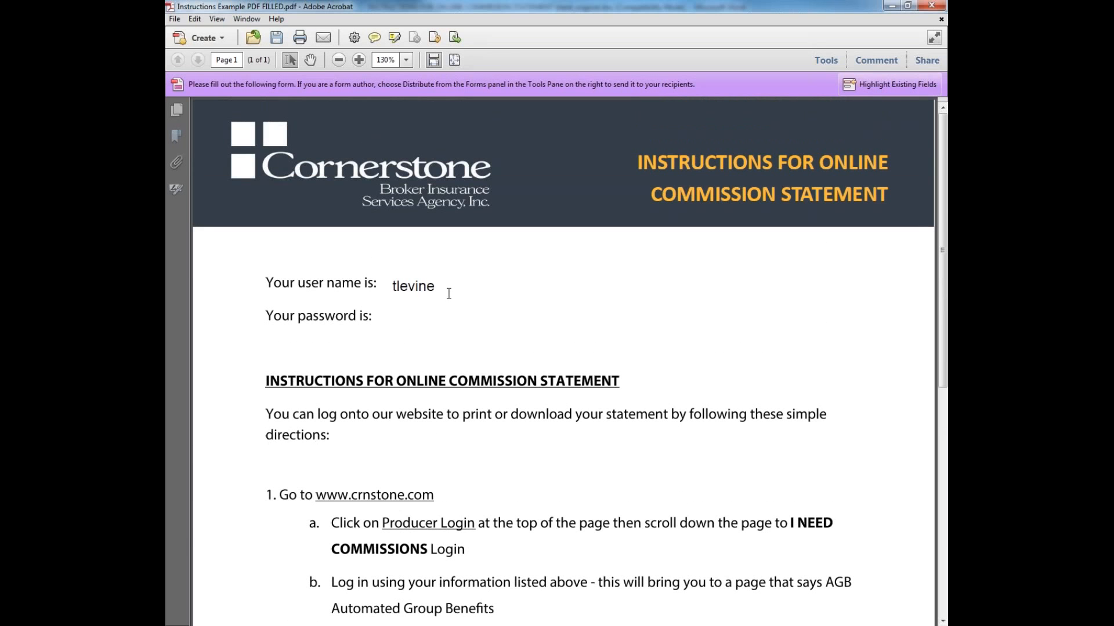
double_click(432, 286)
key(BackSpace)
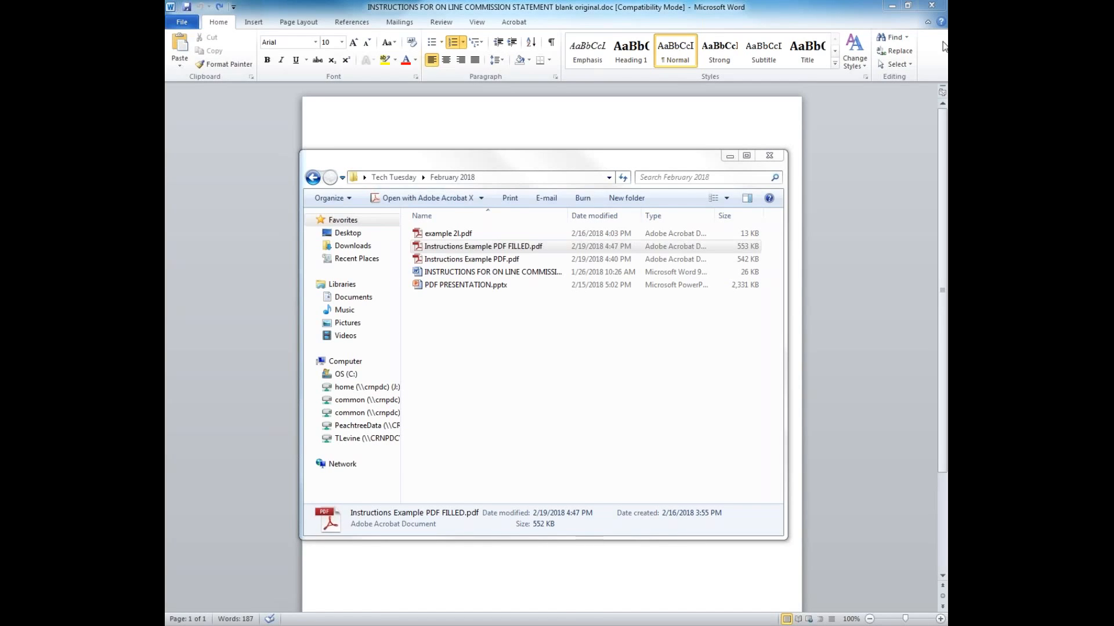
Close the February 2018 folder window and save the Word document as PDF (*.pdf)
click(775, 155)
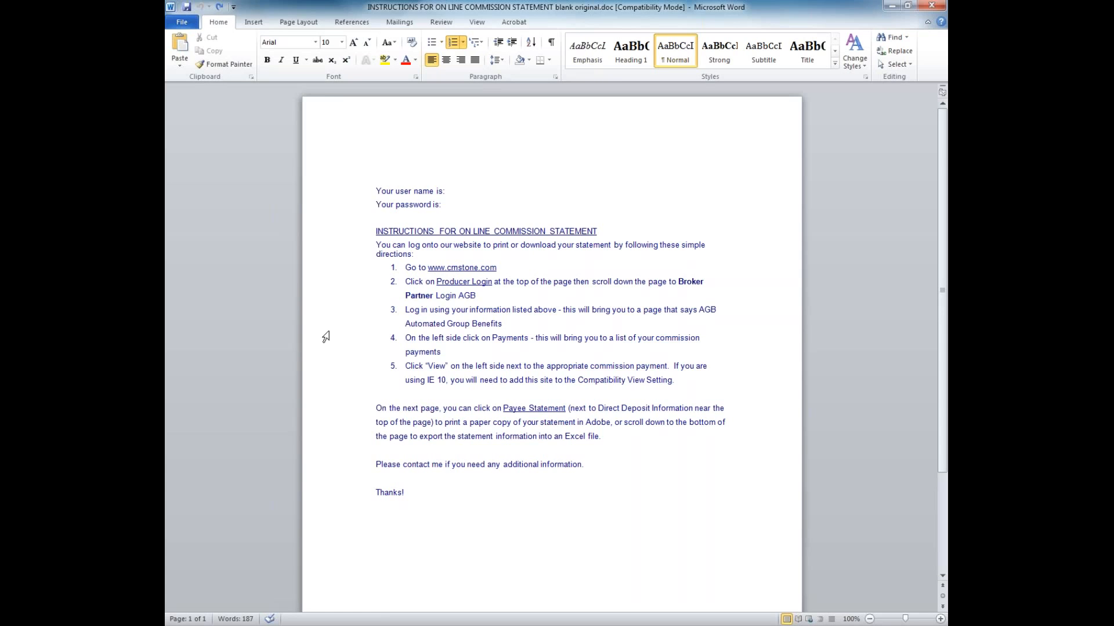
click(190, 25)
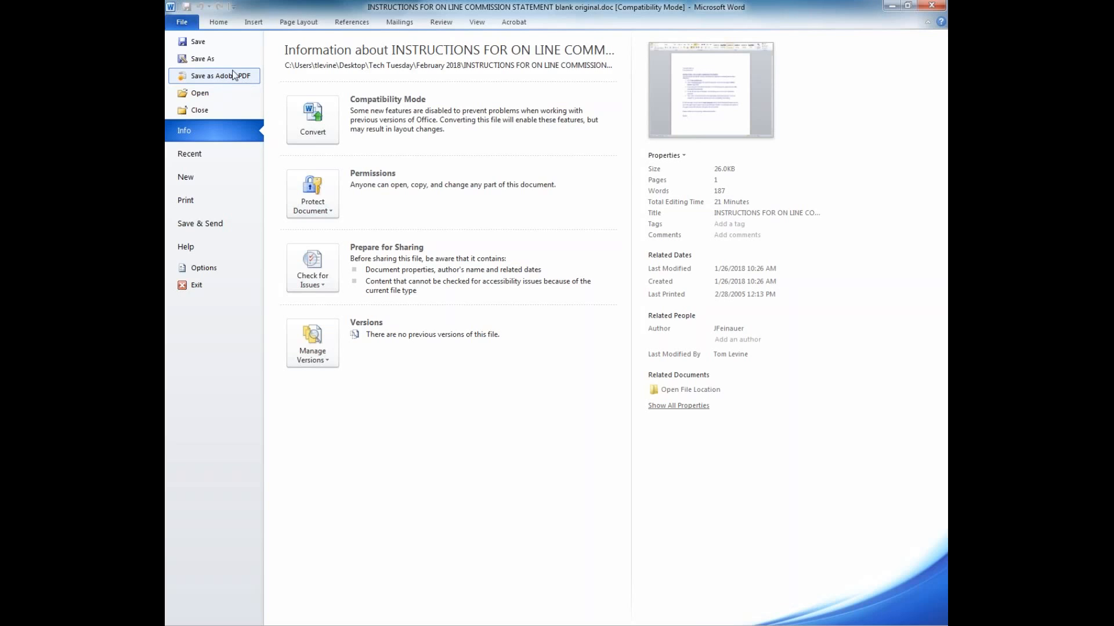
click(208, 59)
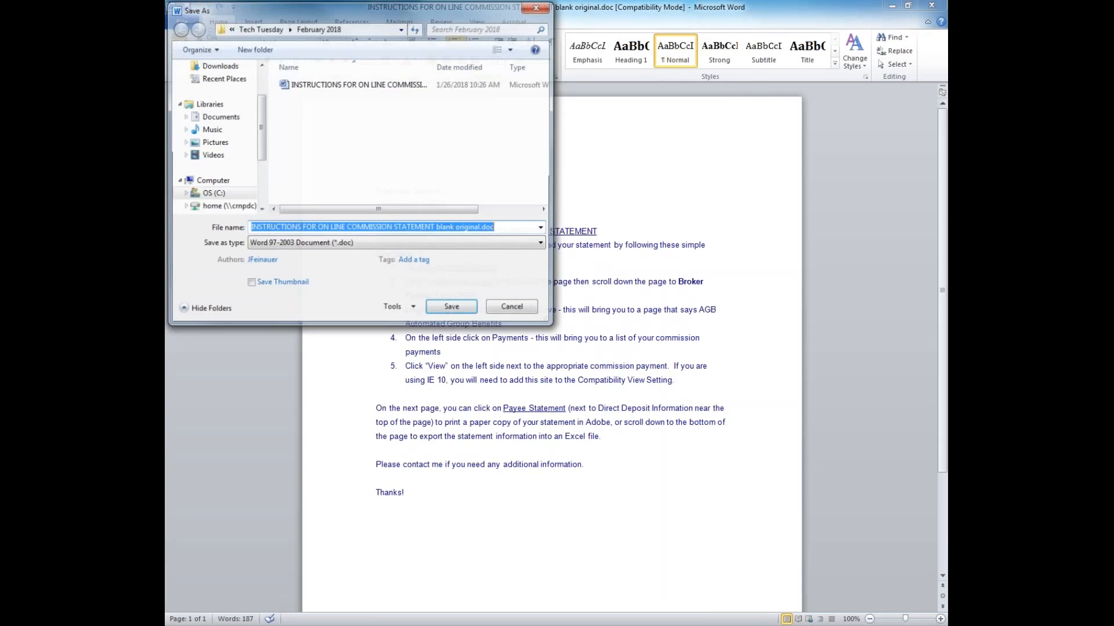
click(404, 245)
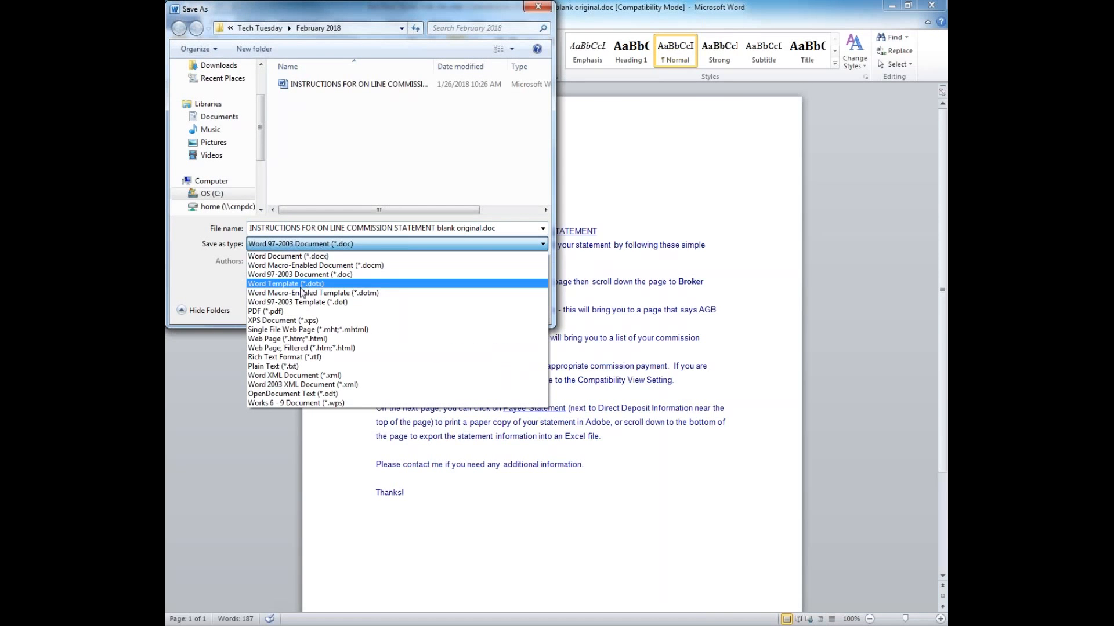
click(290, 312)
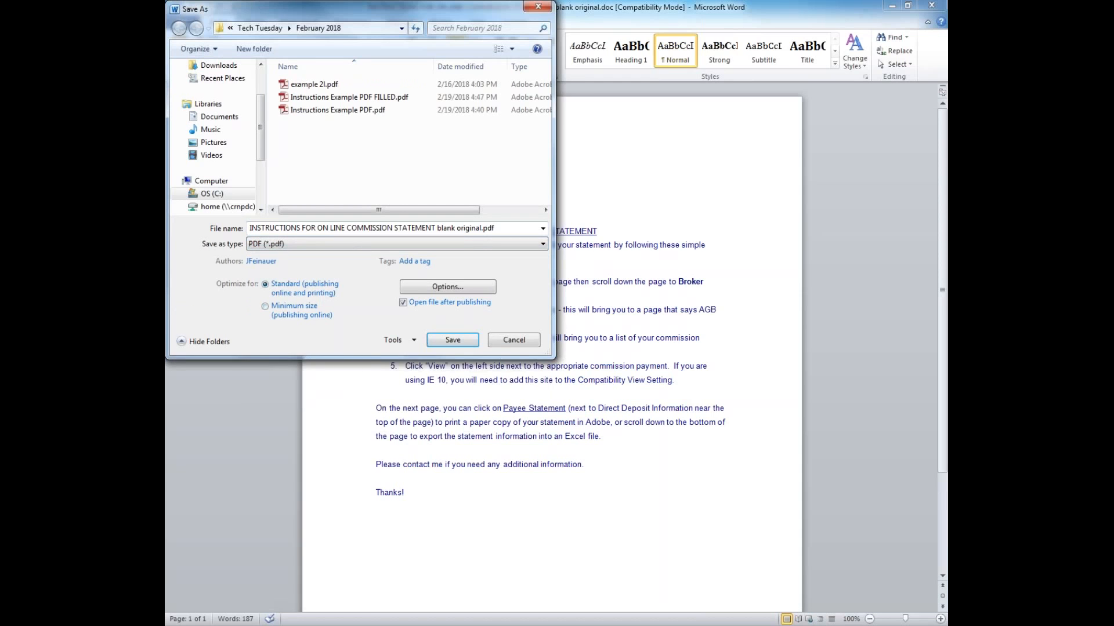
click(453, 340)
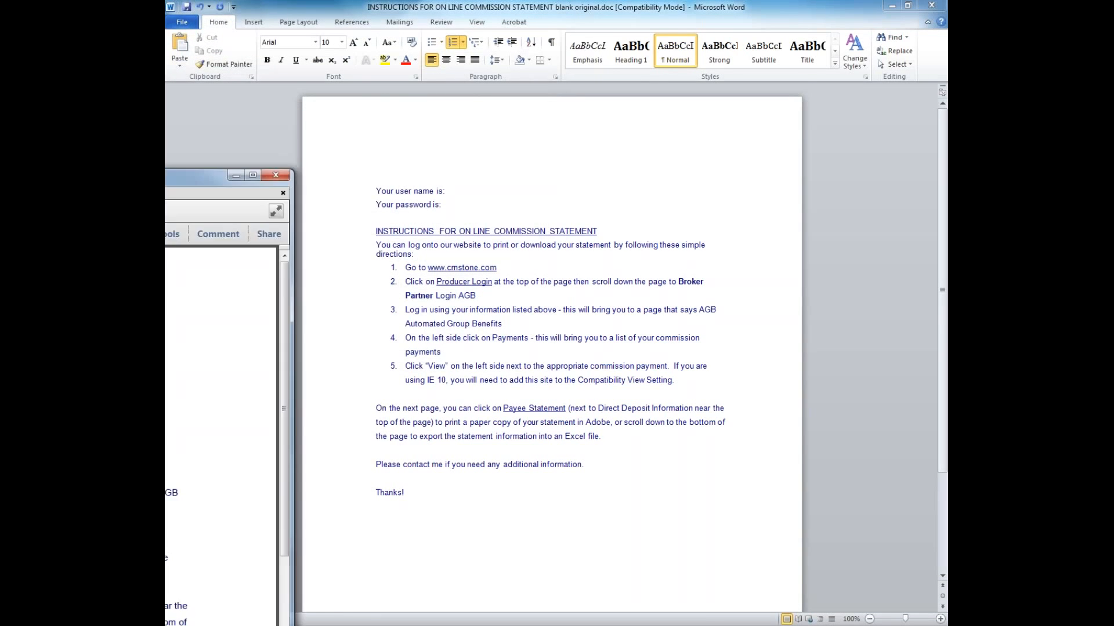
Strike through the text from 'Your password is:' to 'scroll down' in red
scroll(447, 157, down, 5)
scroll(564, 348, down, 5)
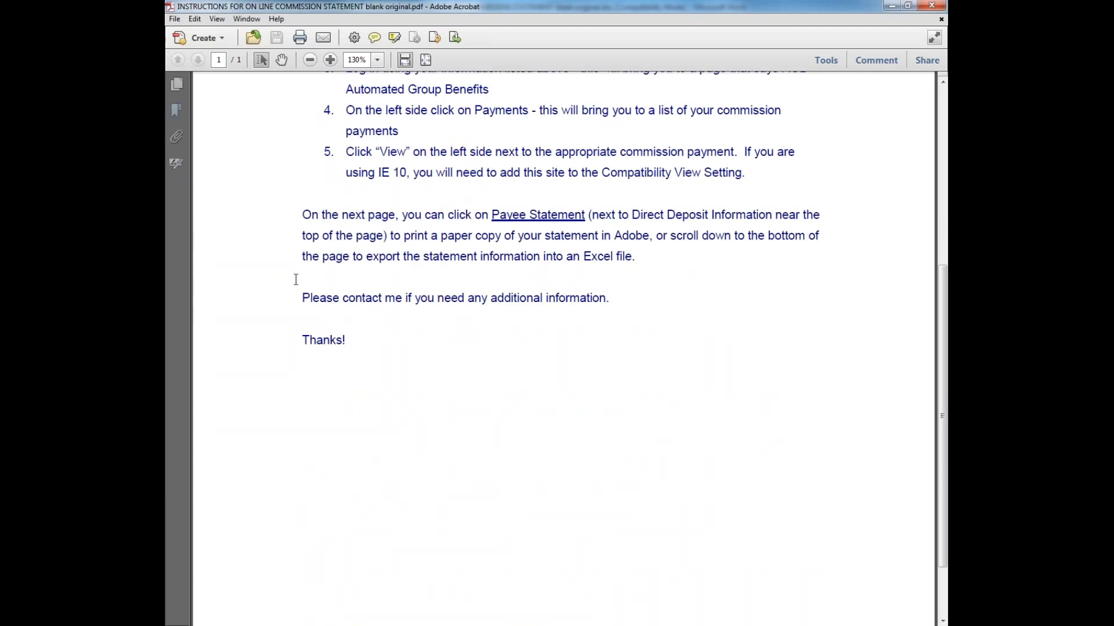
scroll(294, 279, up, 10)
drag(301, 234, 665, 362)
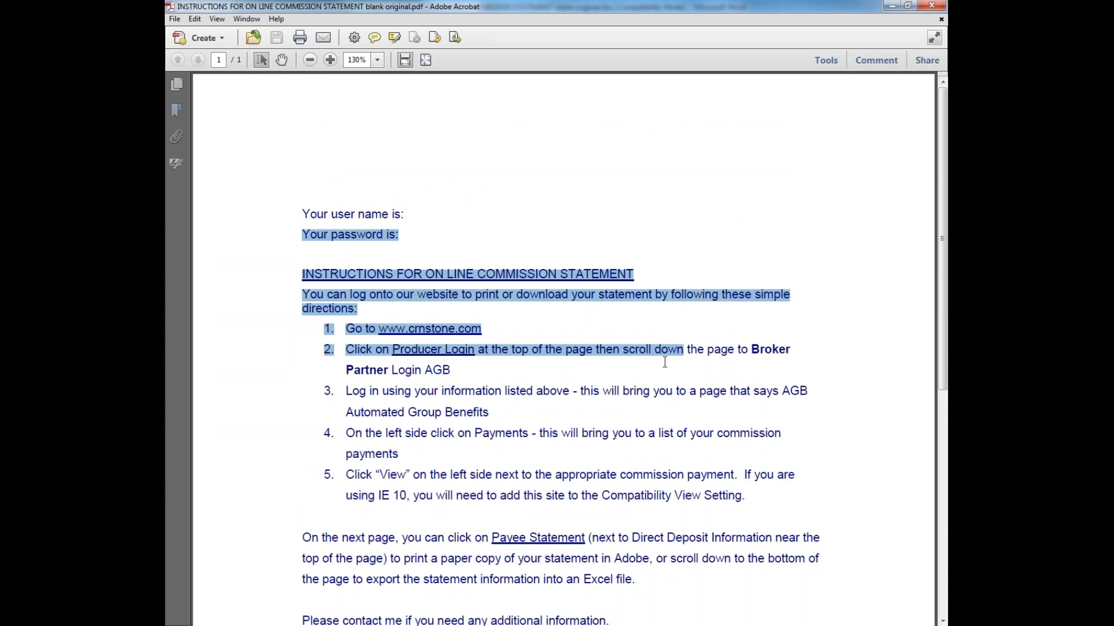
key(Delete)
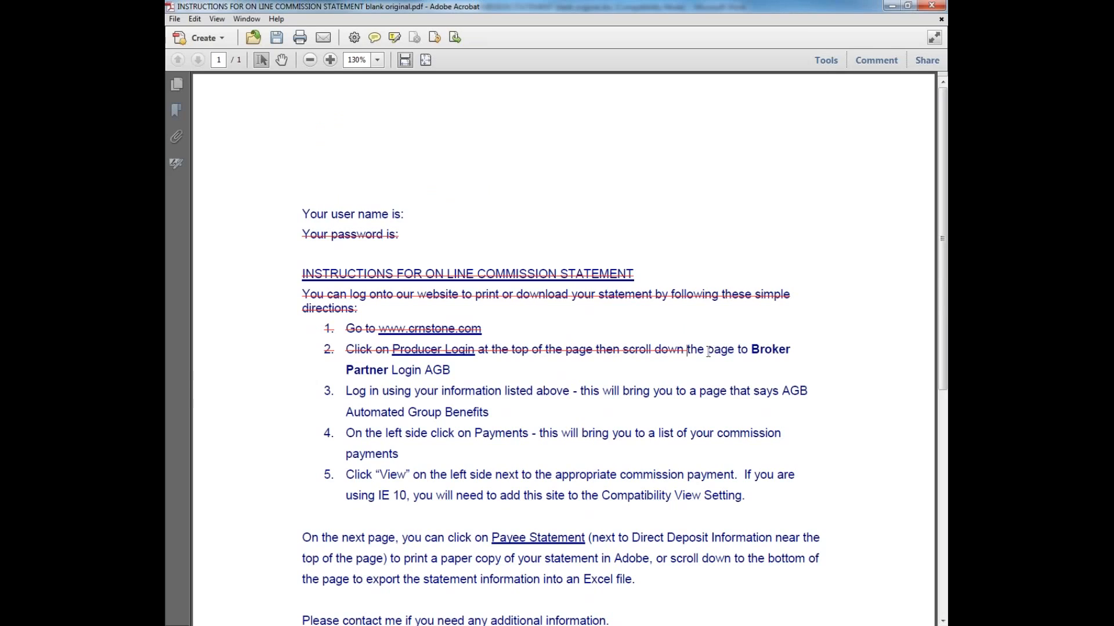
click(682, 350)
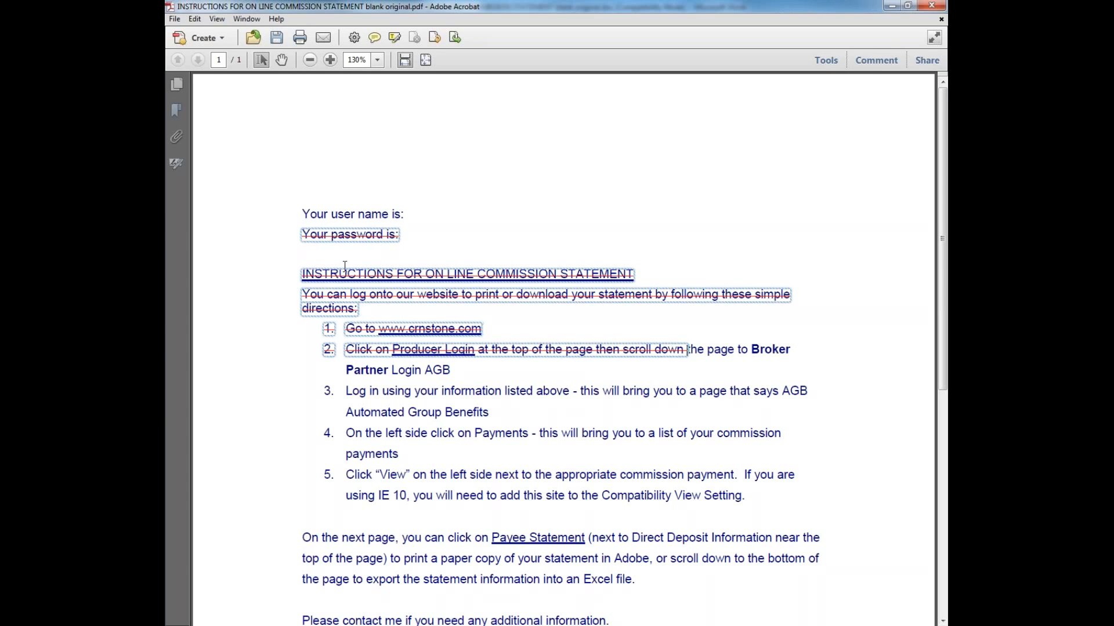
click(348, 266)
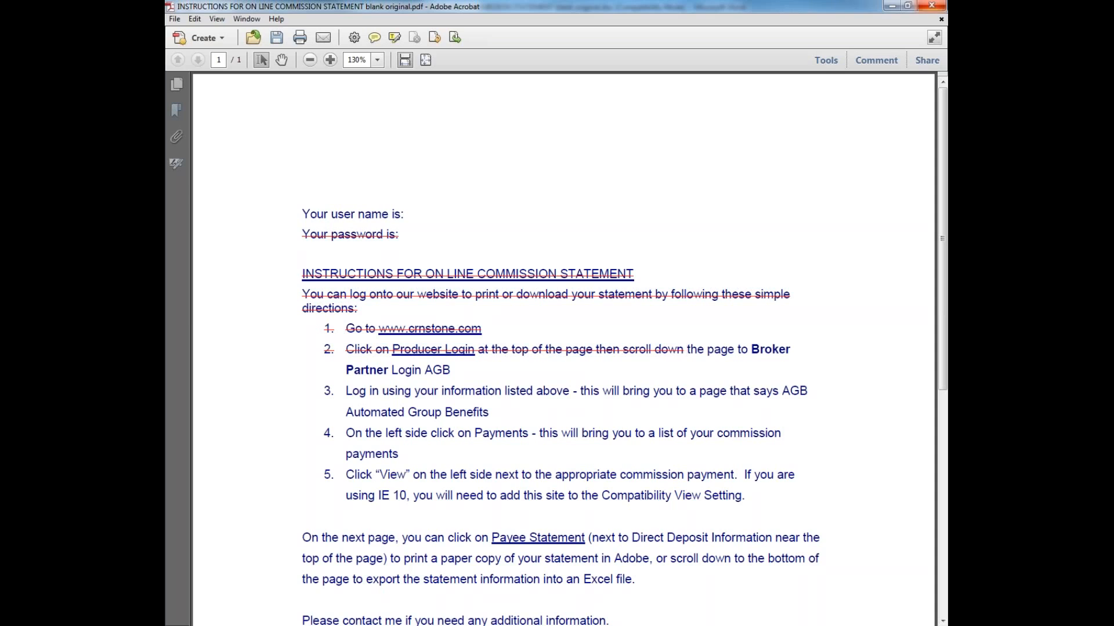
Save and close the PDF in Acrobat, then close Word without saving
key(alt+Tab)
drag(166, 270, 629, 257)
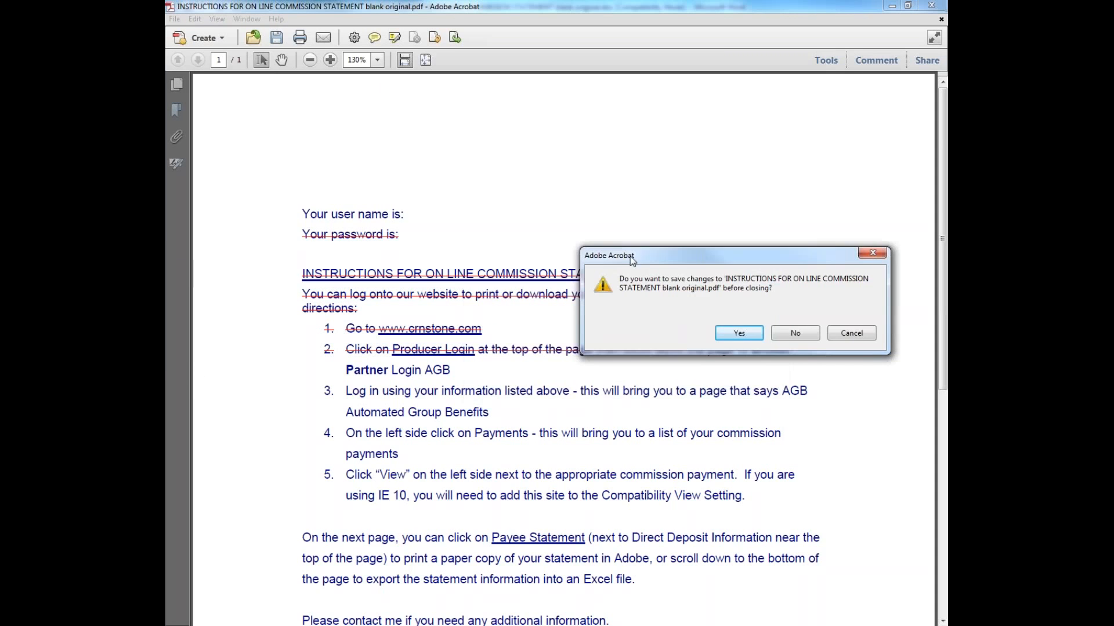
click(749, 335)
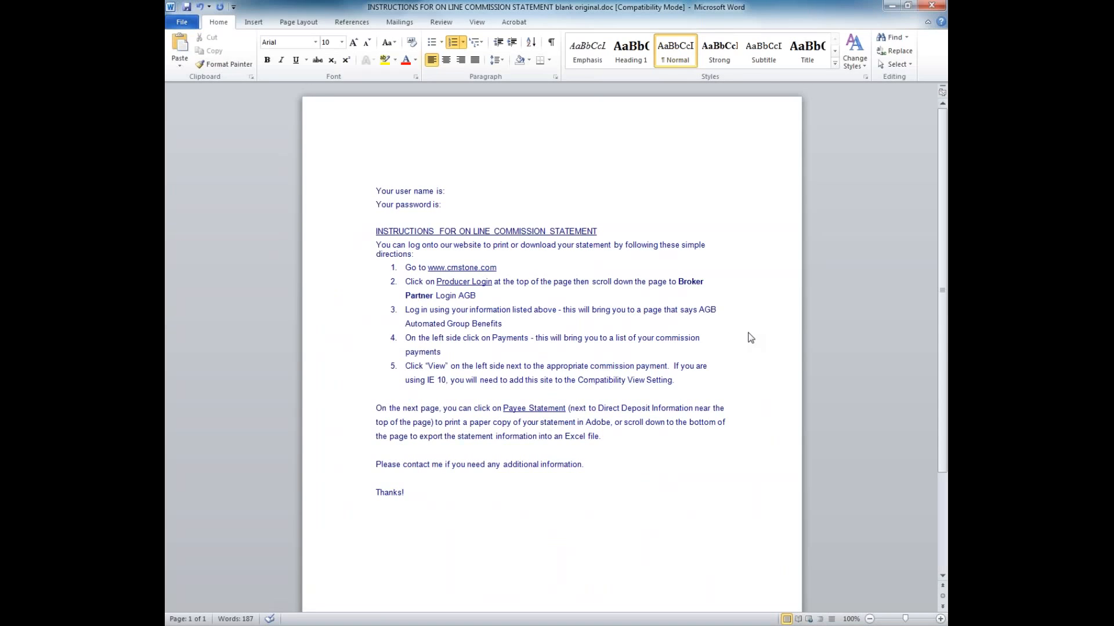
click(931, 6)
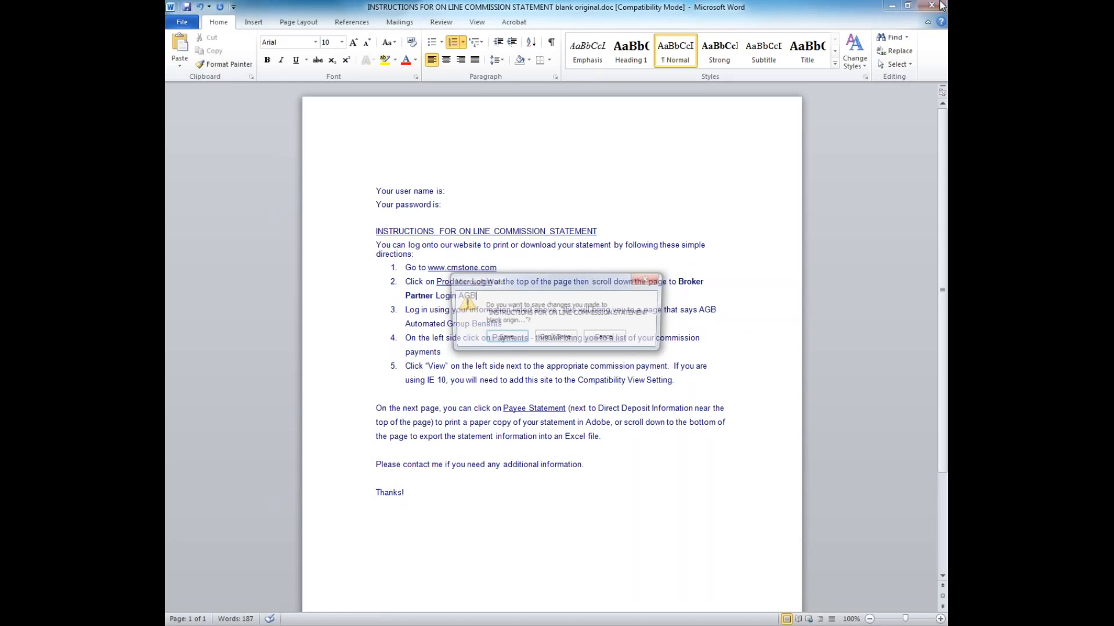
click(573, 339)
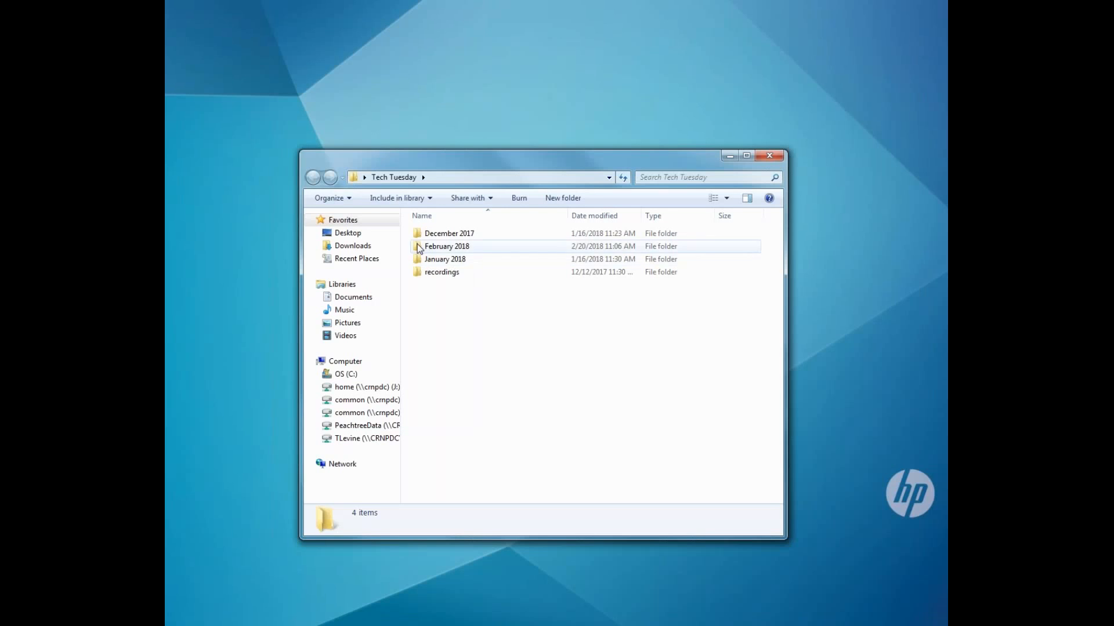
Open Instructions Example PDF FILLED.pdf from February 2018, maximized, with page 1 selected in Page Thumbnails
double_click(419, 249)
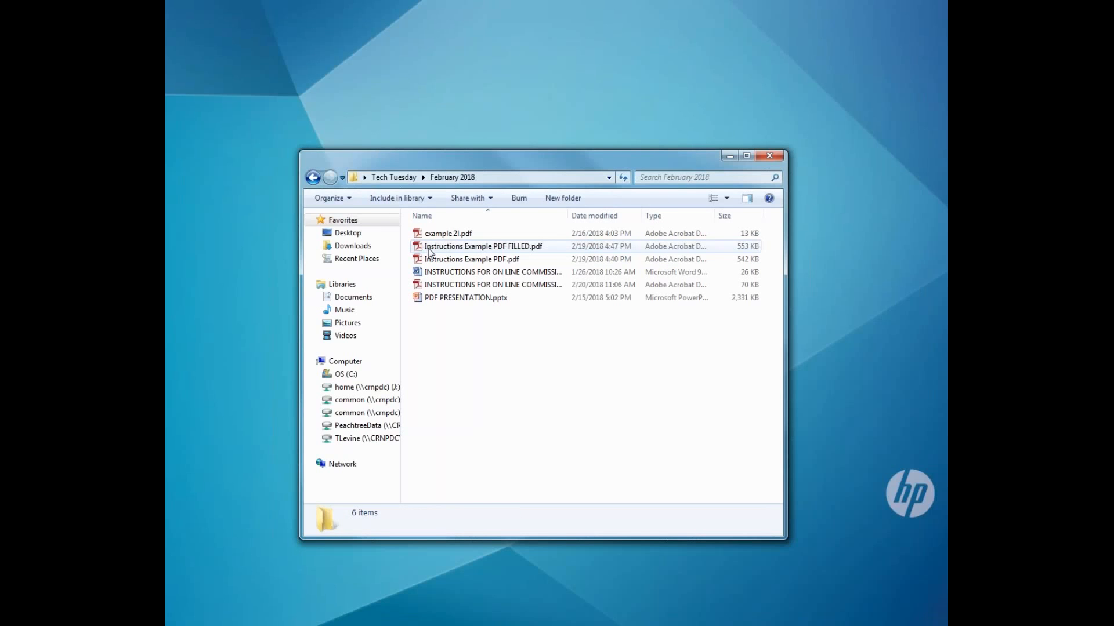
click(430, 248)
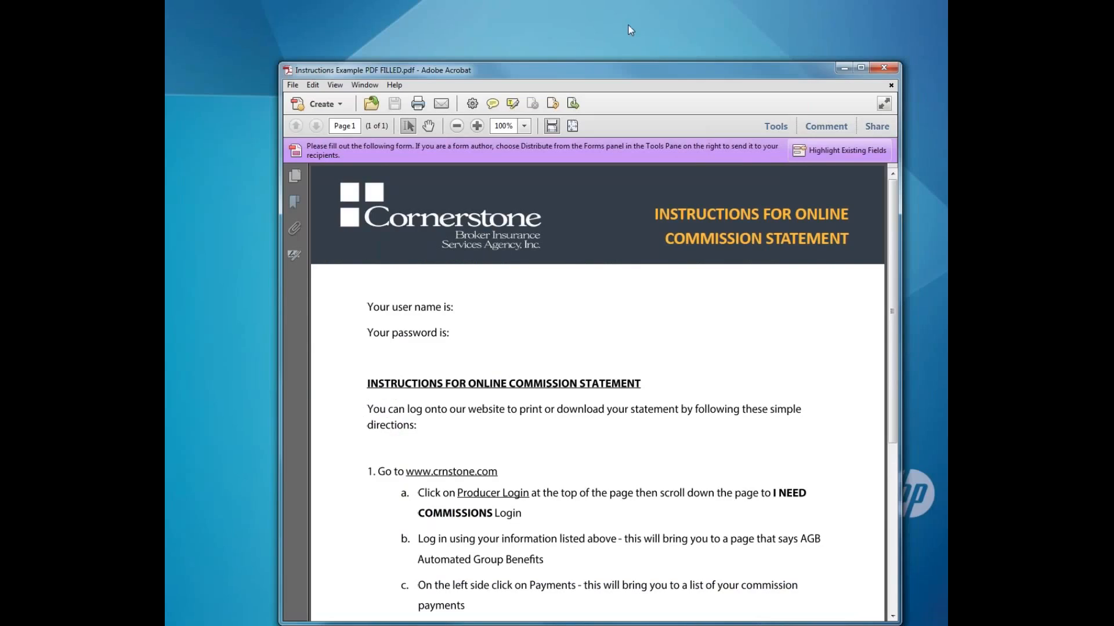
drag(592, 69, 638, 1)
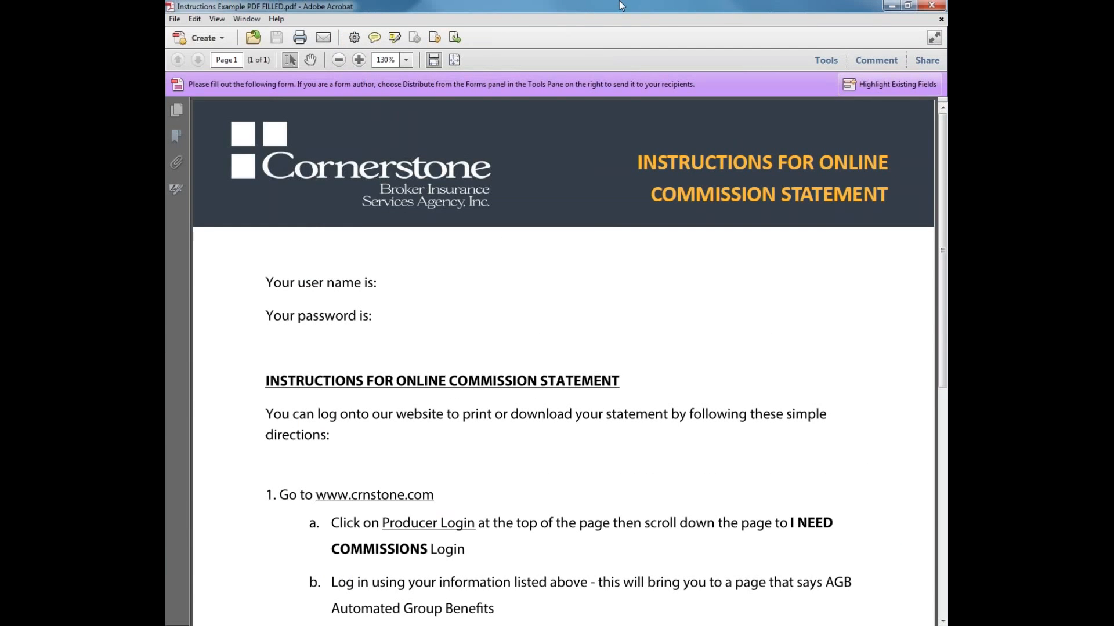
click(178, 109)
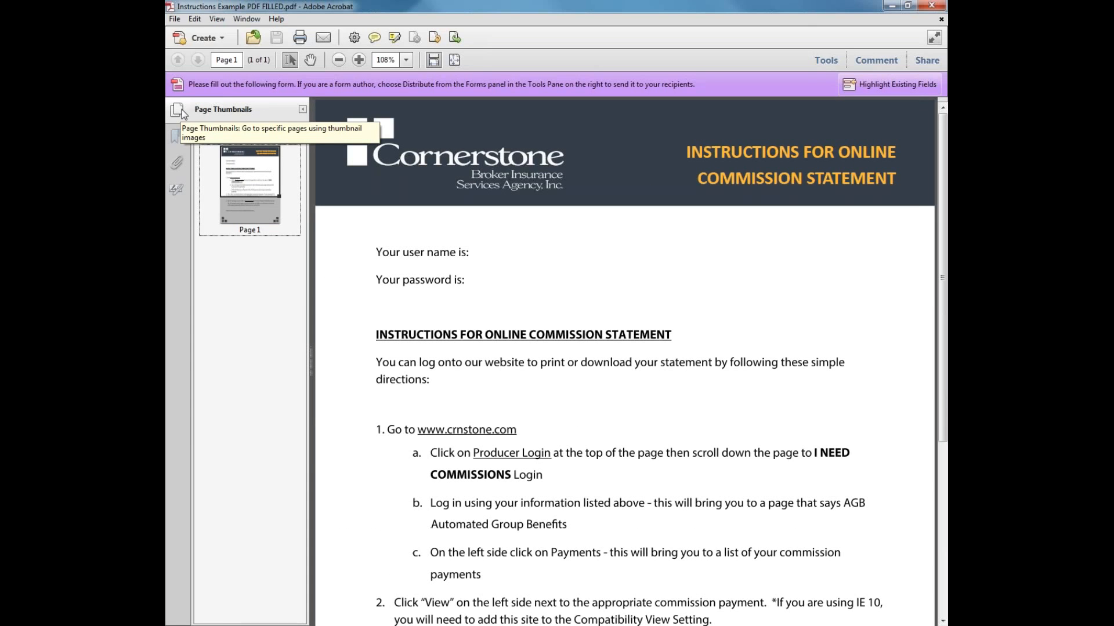
click(242, 183)
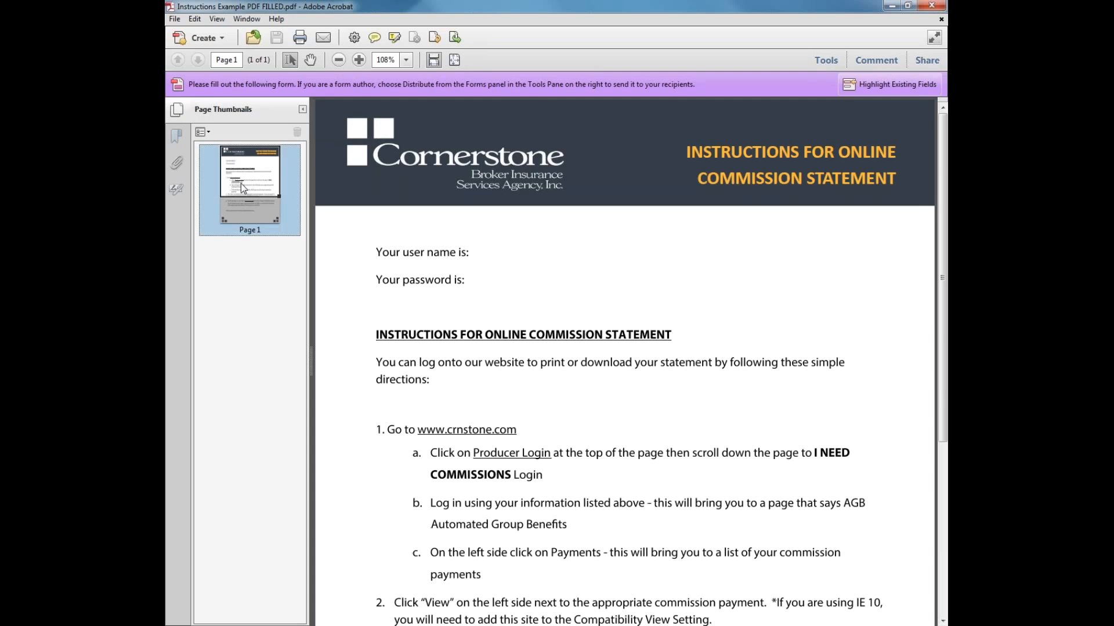
scroll(486, 229, down, 5)
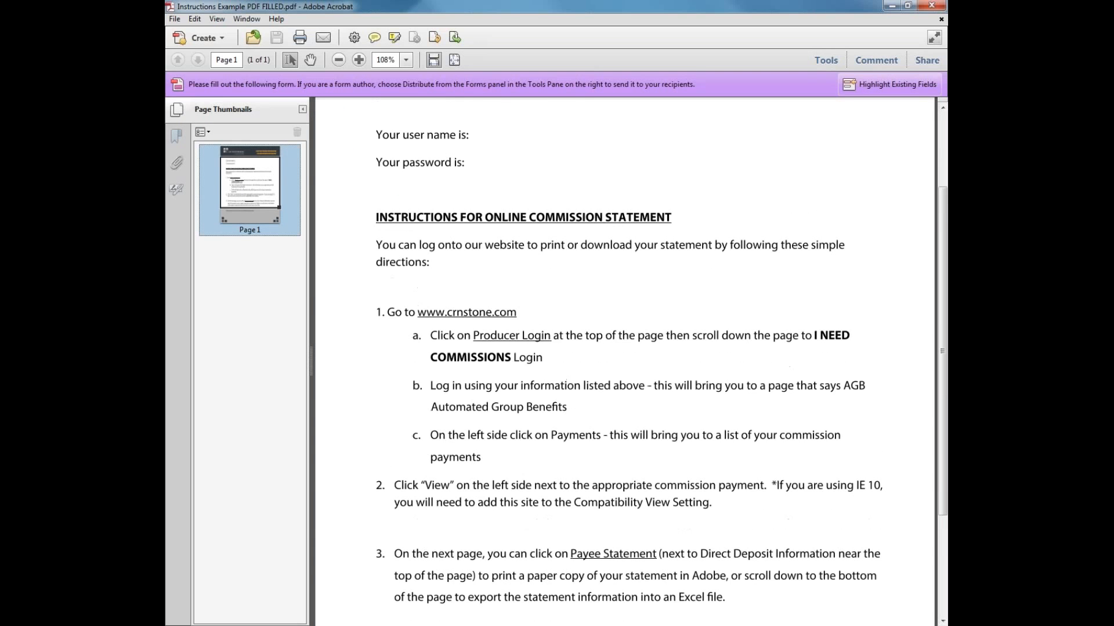
scroll(625, 361, up, 4)
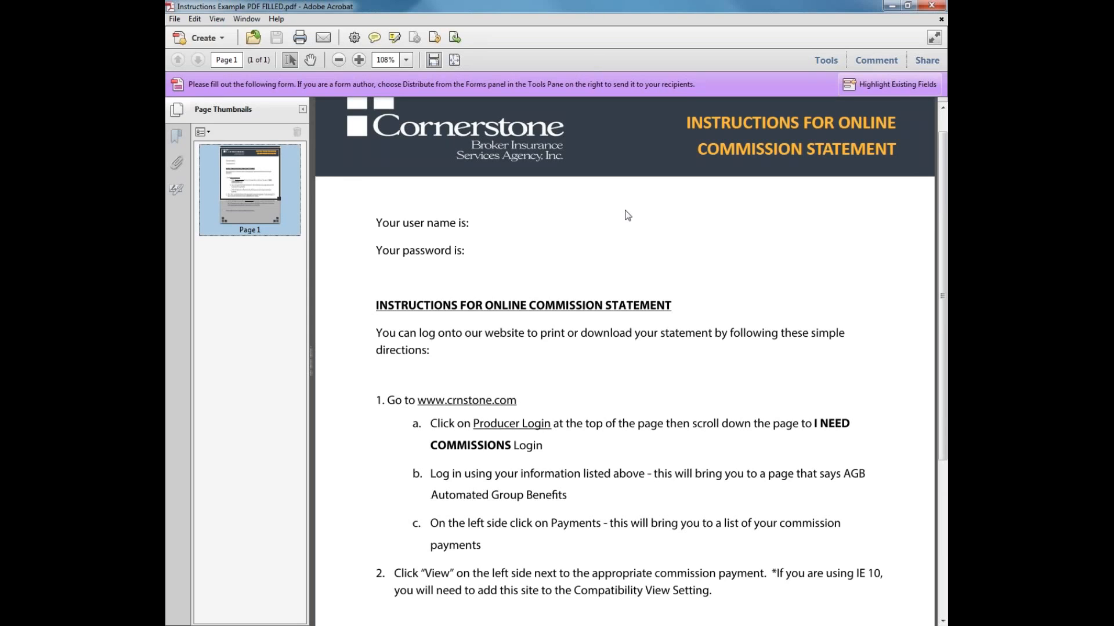
Use Insert Pages > From File to pick INSTRUCTIONS FOR ON LINE COMMISSION STATEMENT blank original.pdf
click(209, 134)
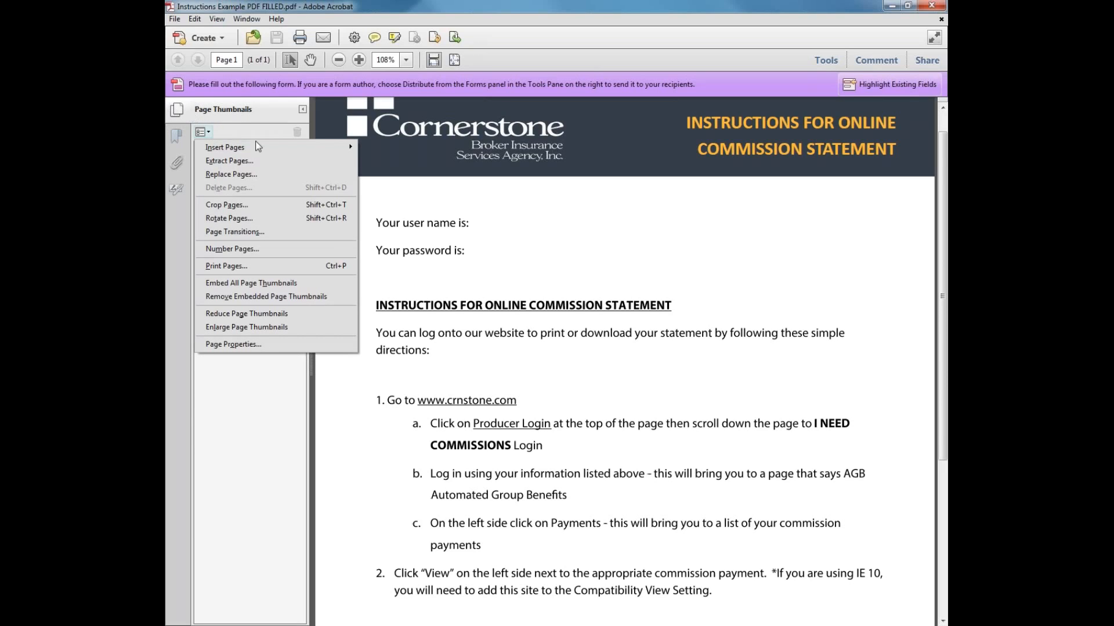
mouse_move(258, 148)
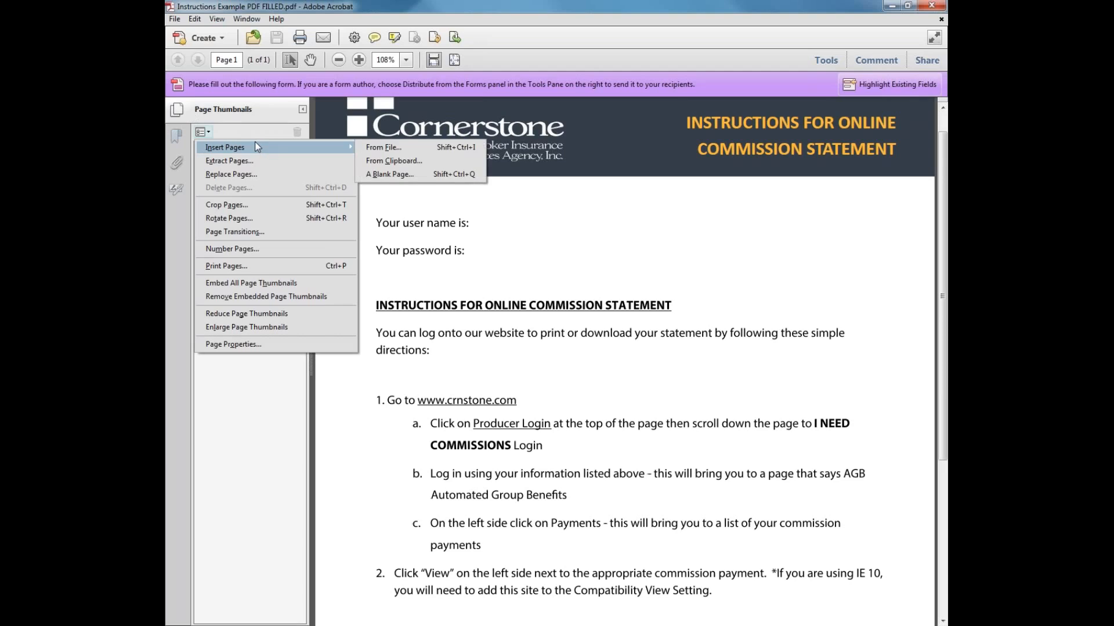
click(432, 147)
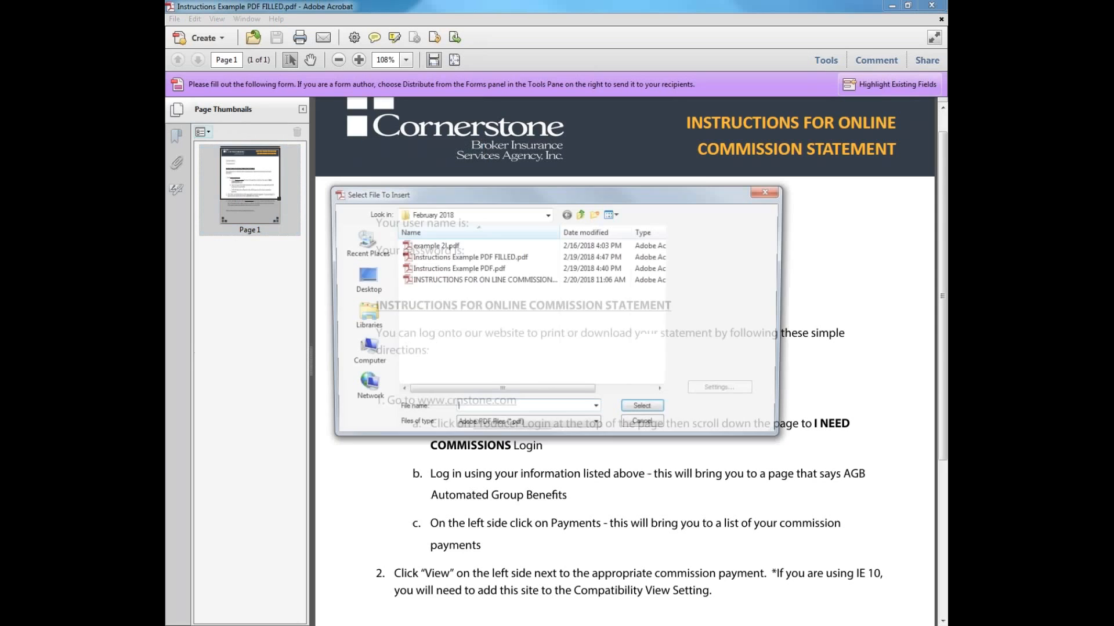
click(474, 282)
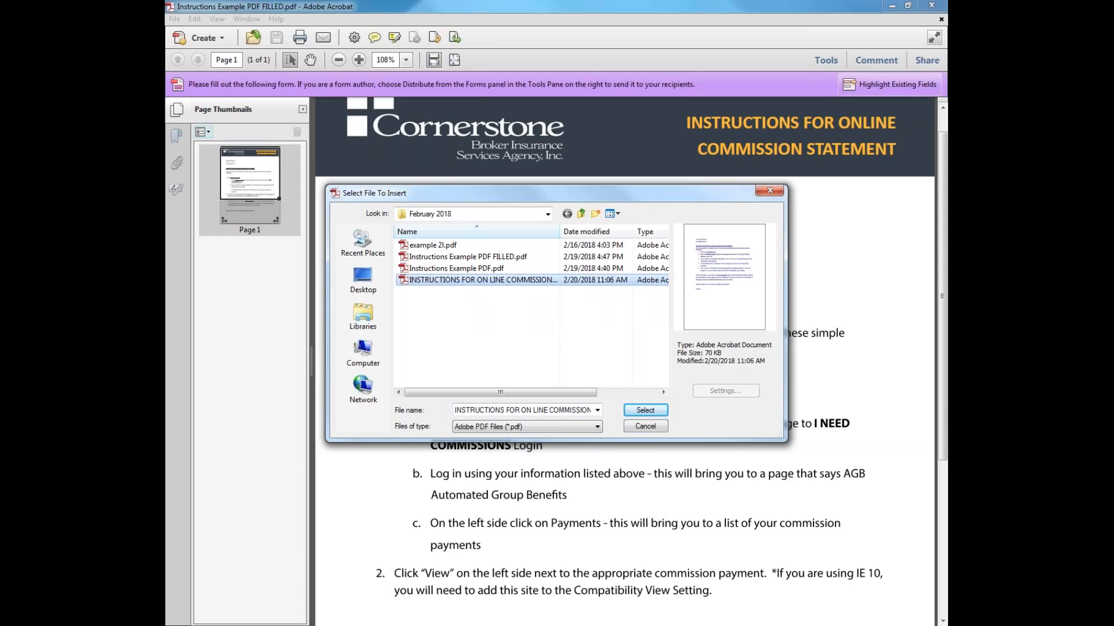
Insert the chosen file After the Last page, then go to the new page 2
click(658, 412)
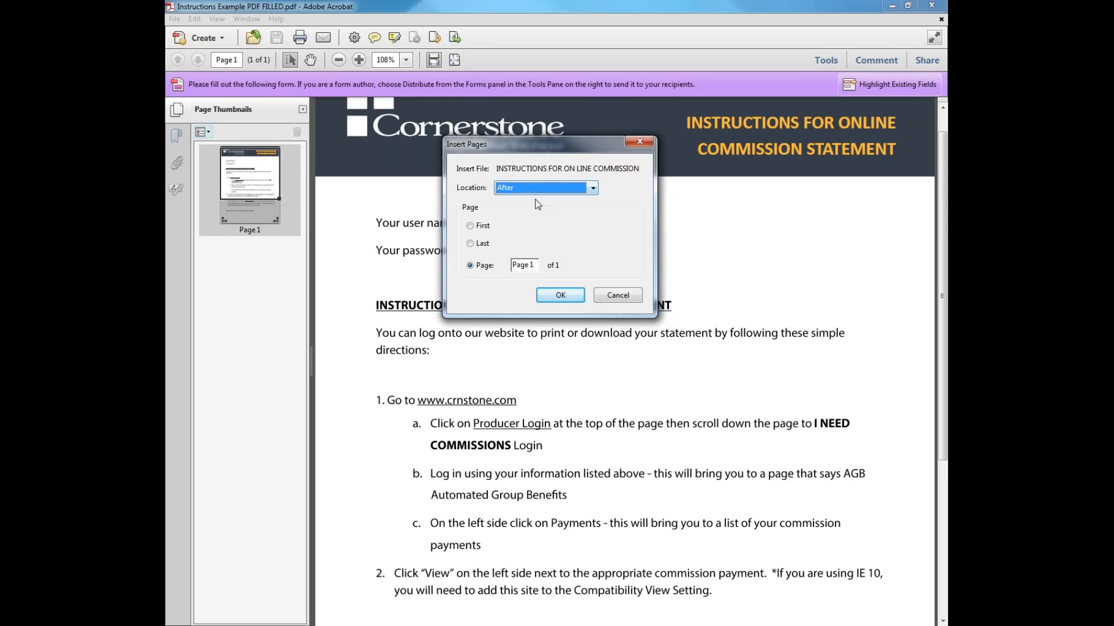
click(540, 194)
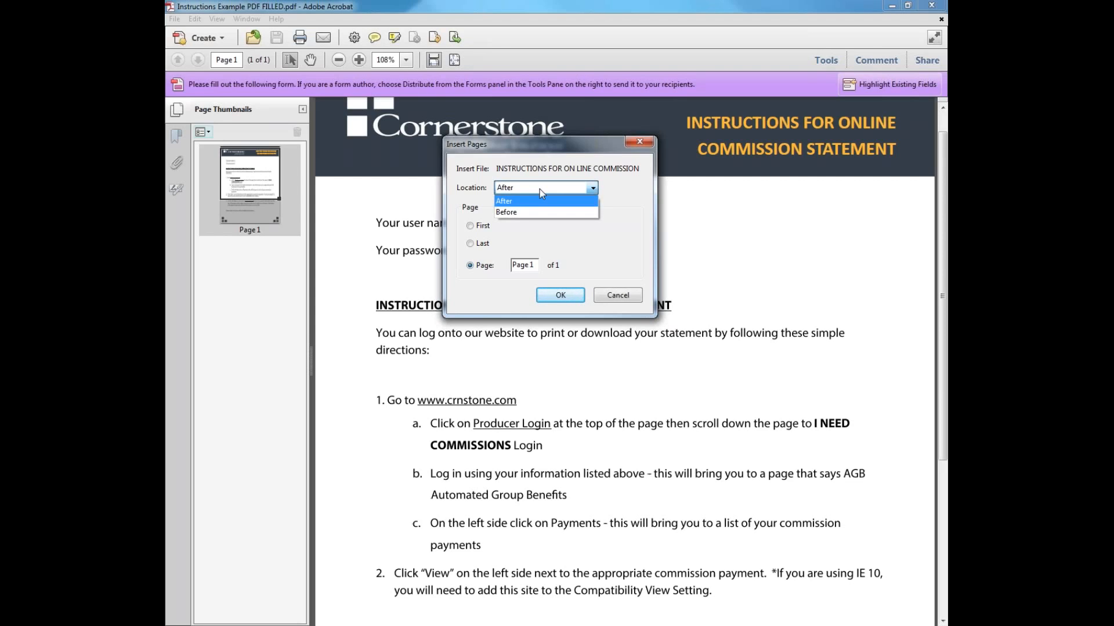
click(506, 201)
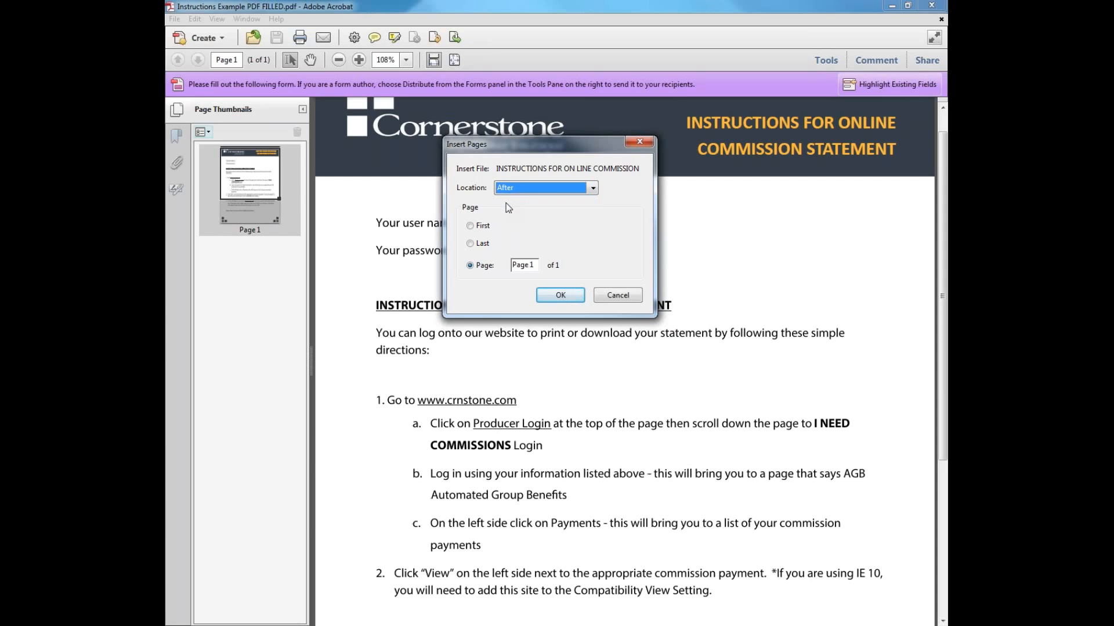
click(488, 230)
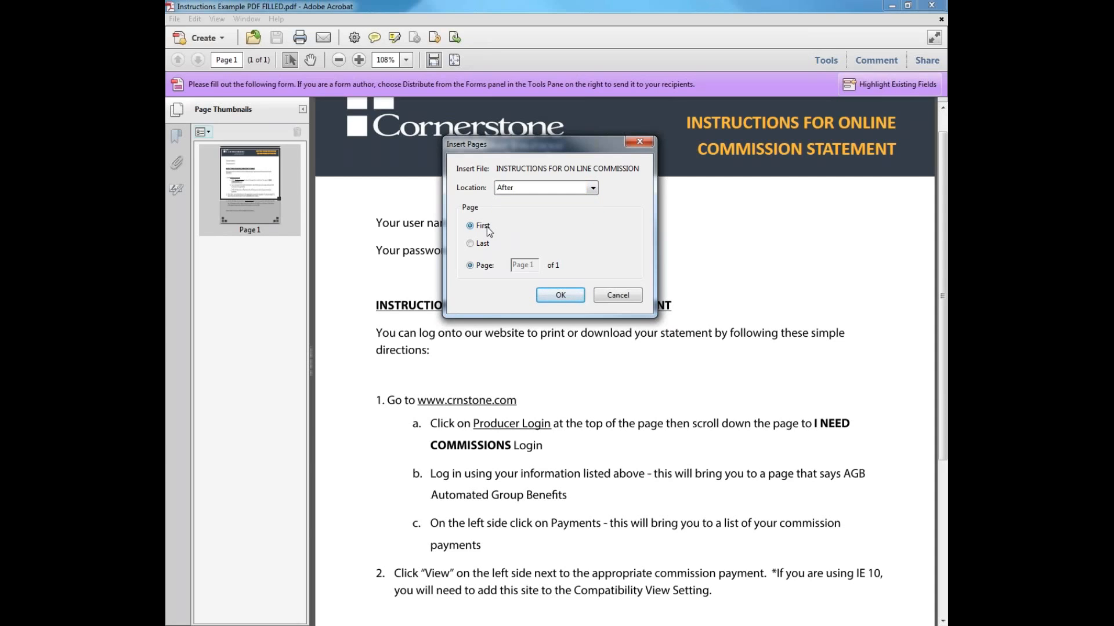
click(480, 247)
click(484, 266)
click(471, 244)
click(557, 296)
click(263, 273)
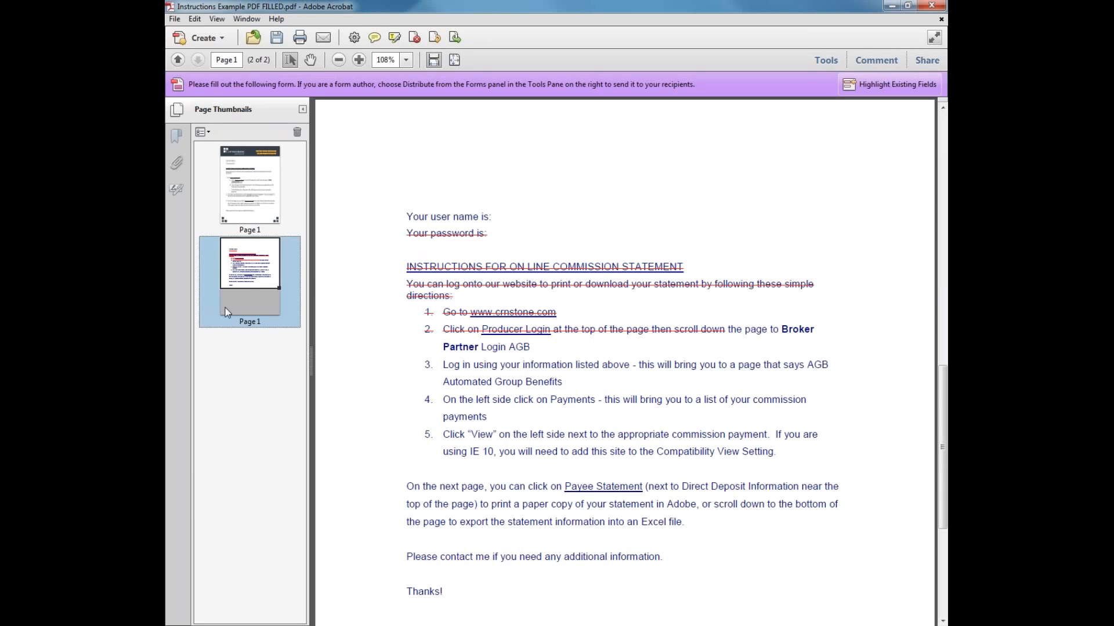
Drag the page 2 thumbnail above page 1 and show the Comment tools
drag(227, 312, 253, 172)
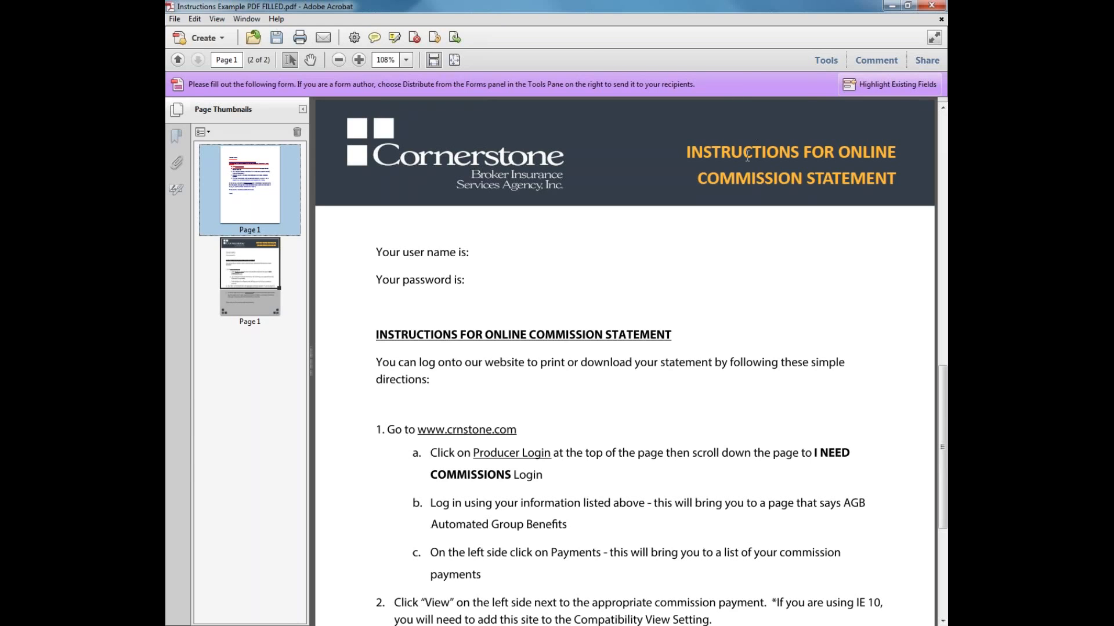
click(874, 60)
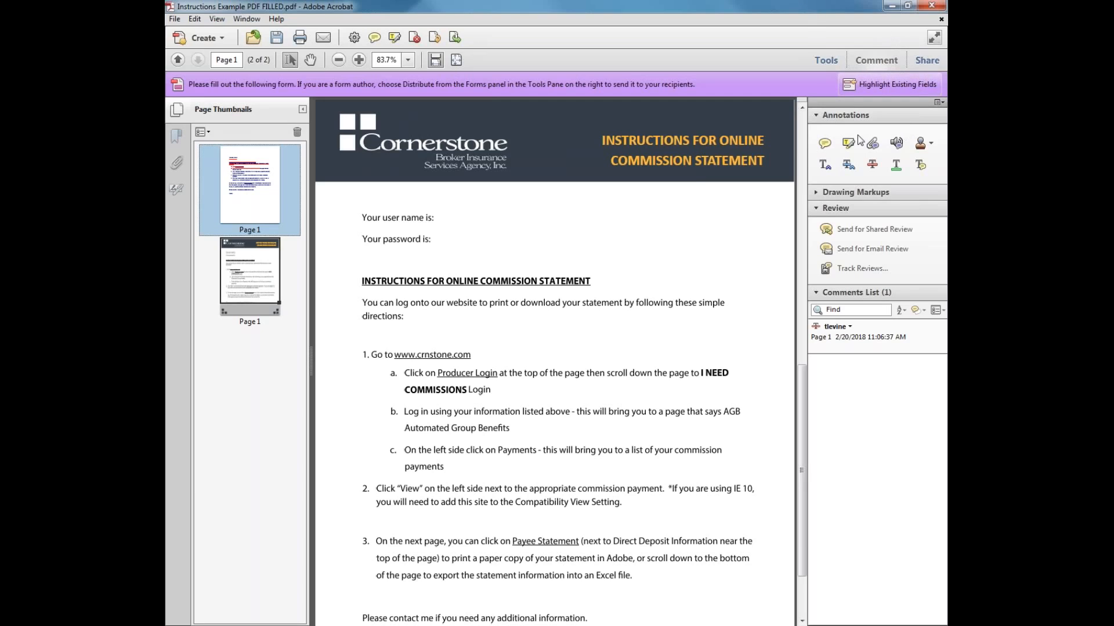
Place a sticky note reading 'please delete space.' on the user name line
click(831, 144)
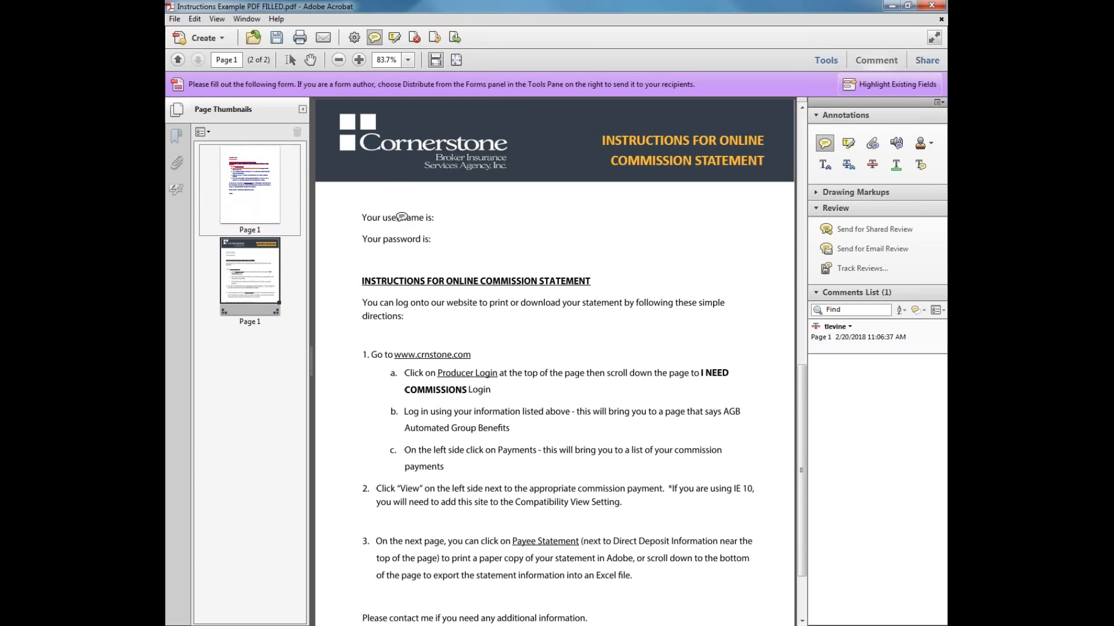
click(399, 218)
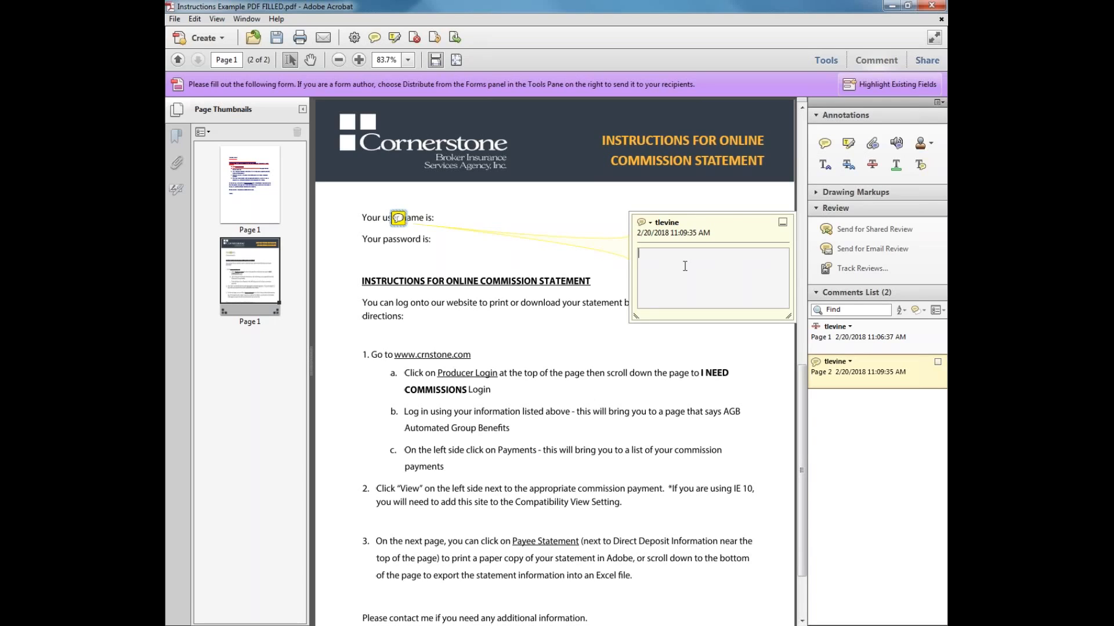
text(please delete space.)
click(781, 223)
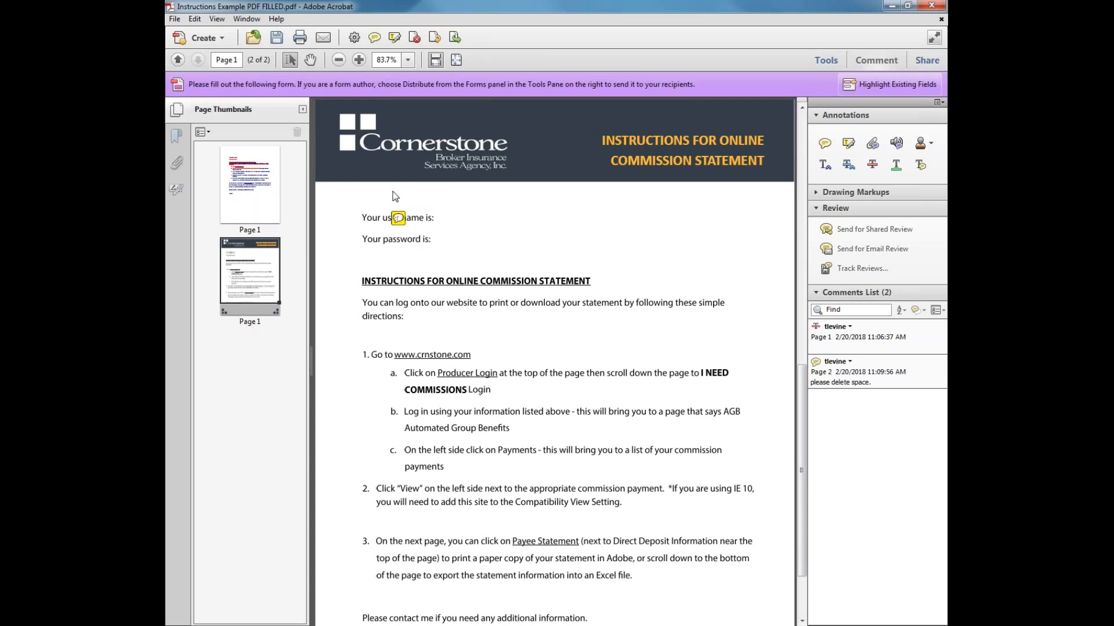
mouse_move(399, 218)
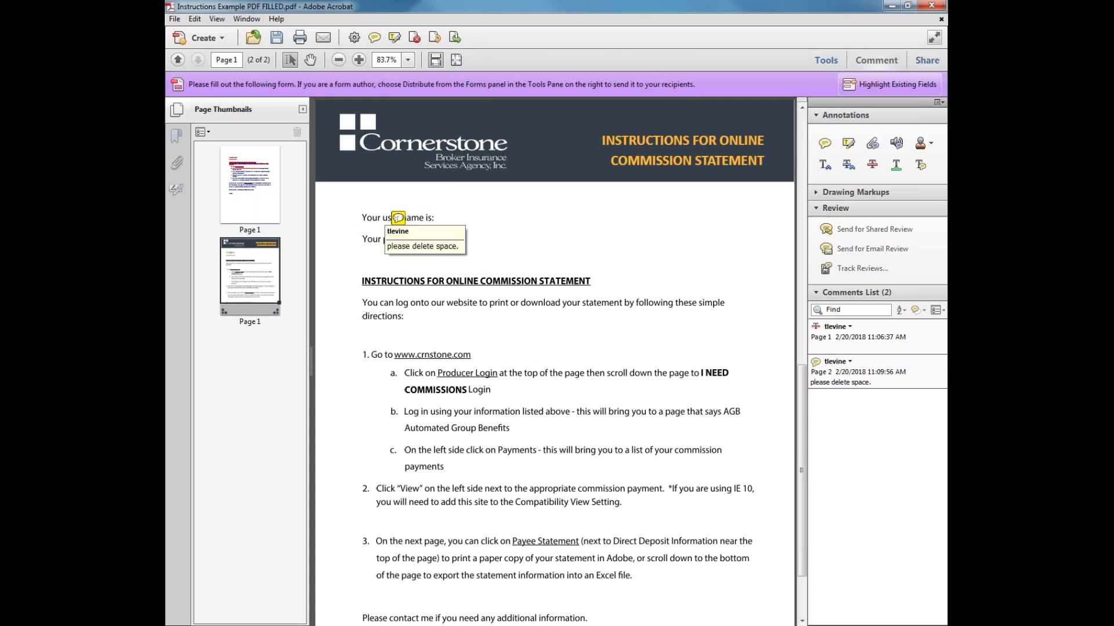
double_click(399, 220)
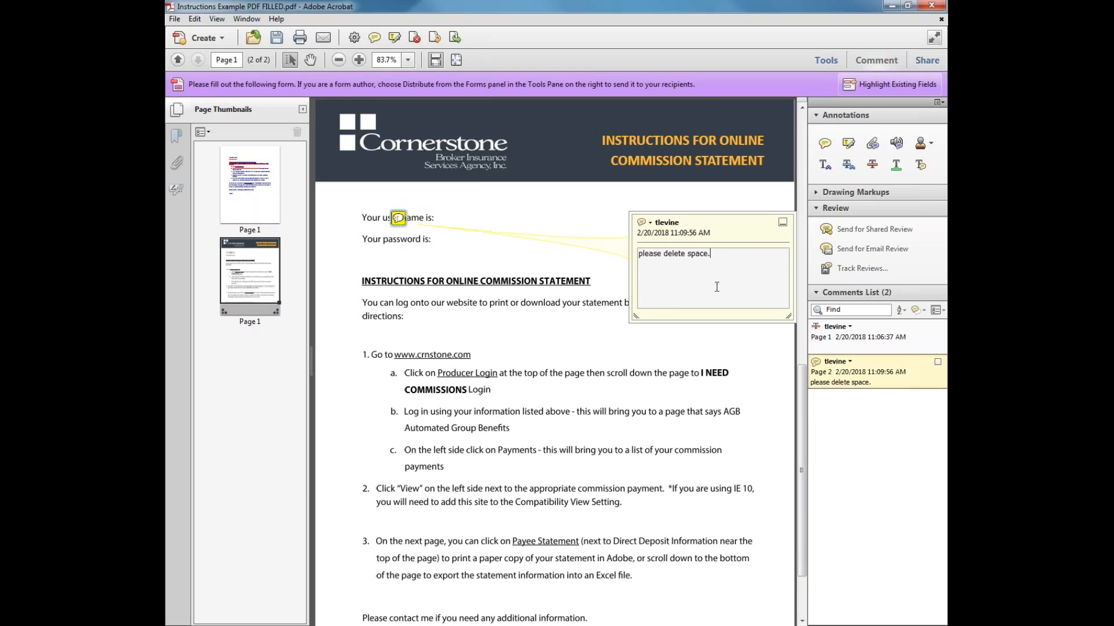
click(782, 222)
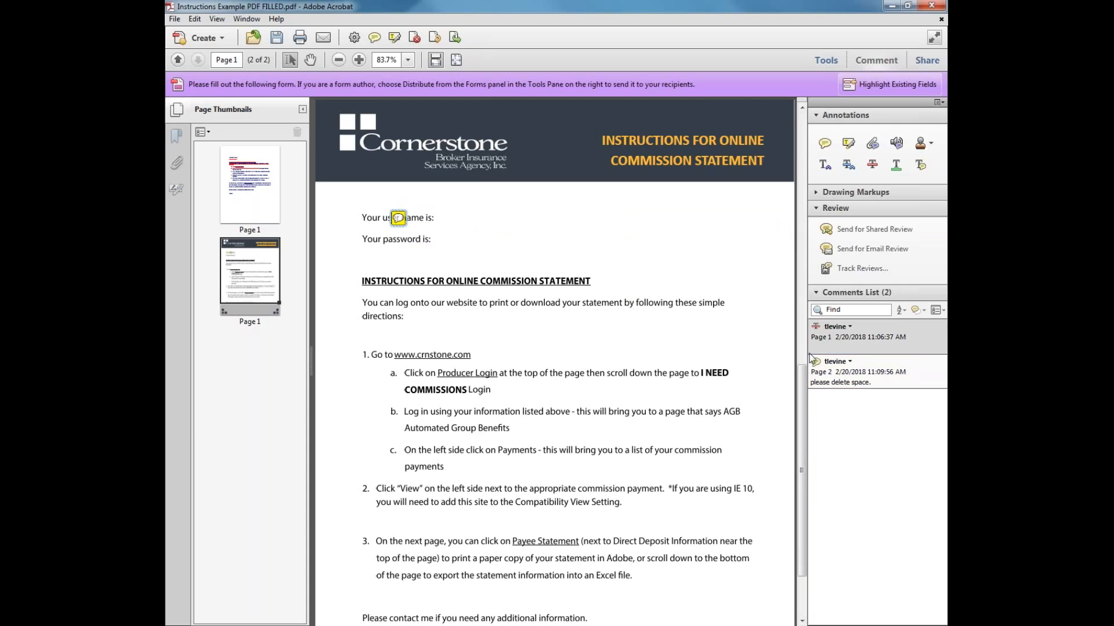
Hide all comments, then show all comments again from the Comments List filter
click(916, 312)
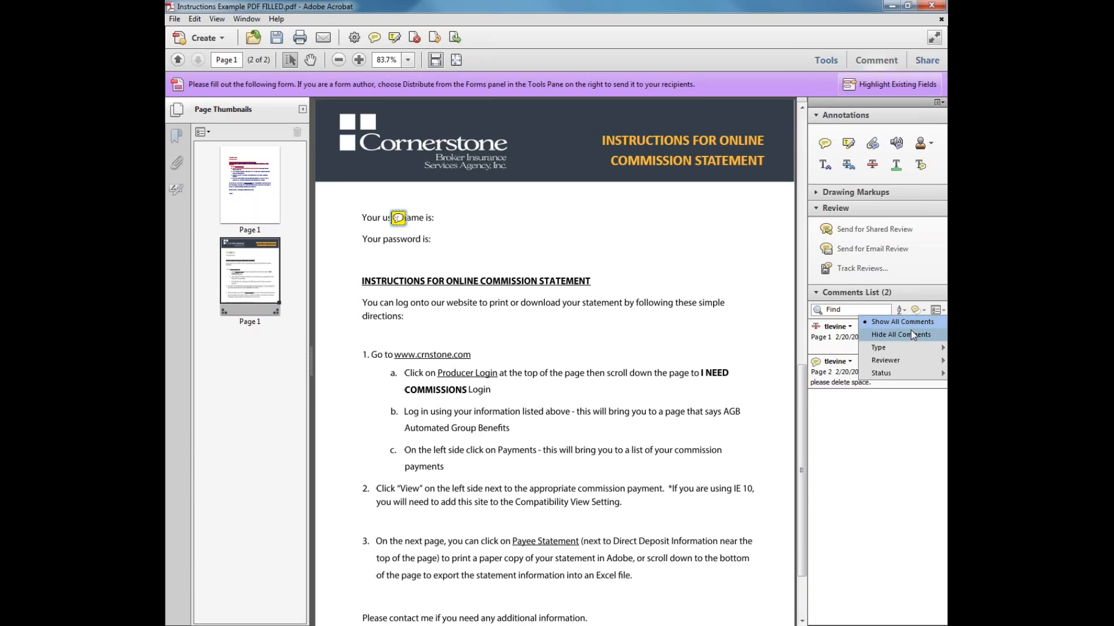
click(912, 334)
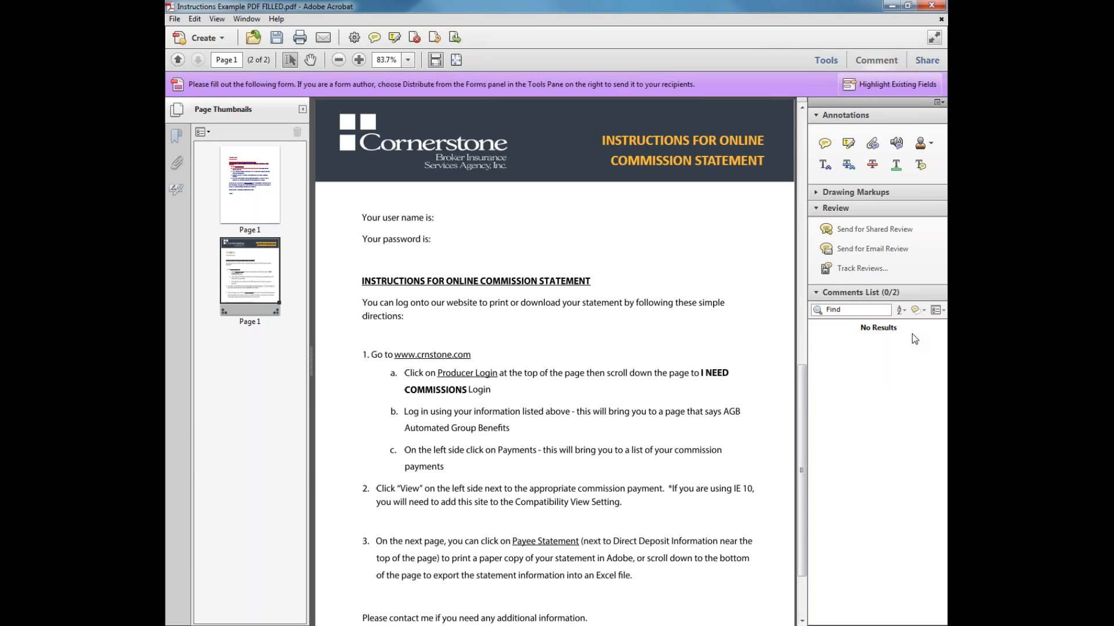
click(916, 312)
click(913, 321)
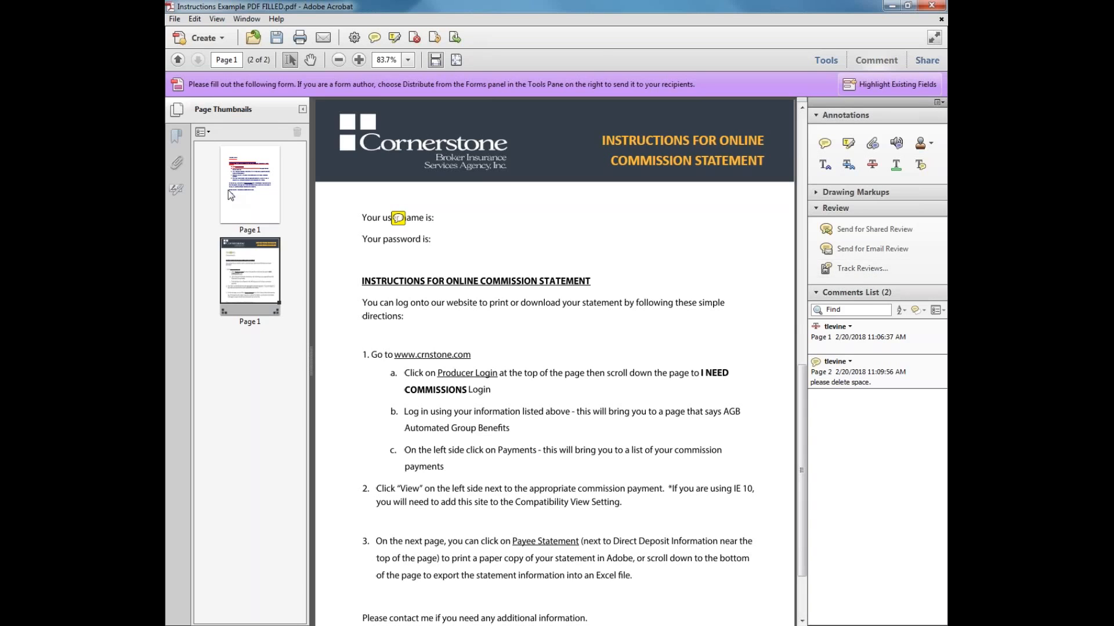
Delete page 1 and the leftover 'please delete space' comment, then save and close the PDF
click(251, 186)
key(alt+Tab)
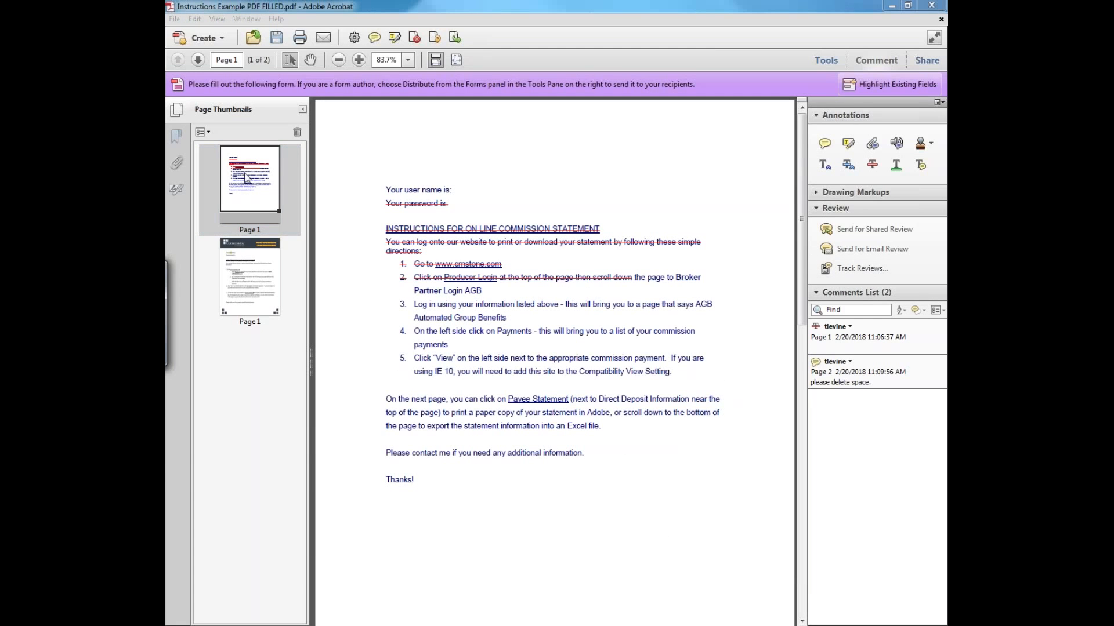
key(Delete)
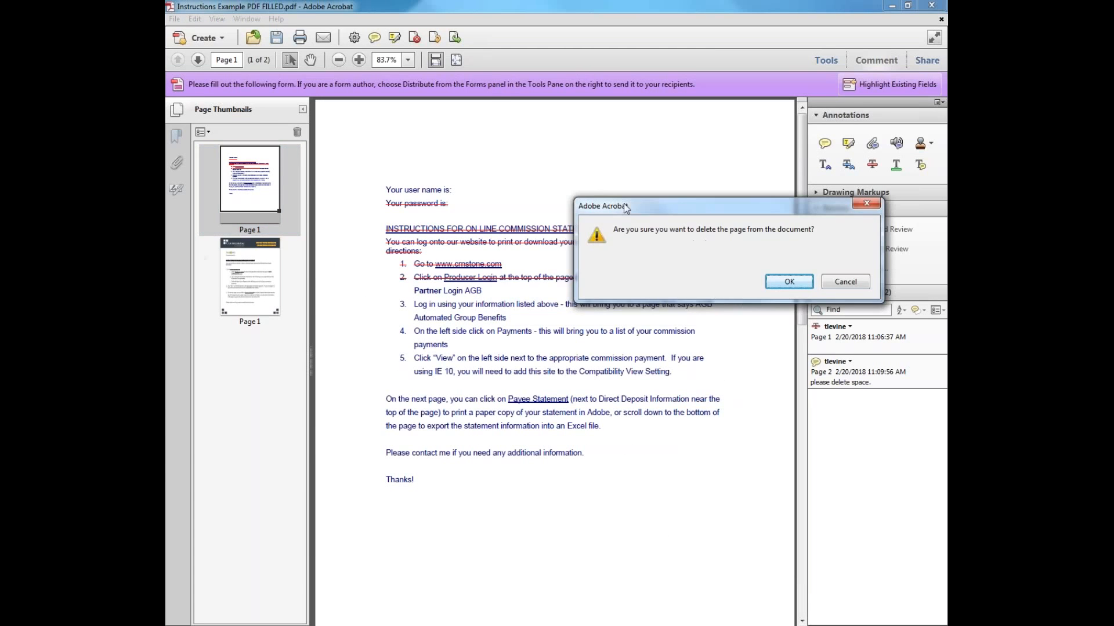
click(782, 280)
click(897, 349)
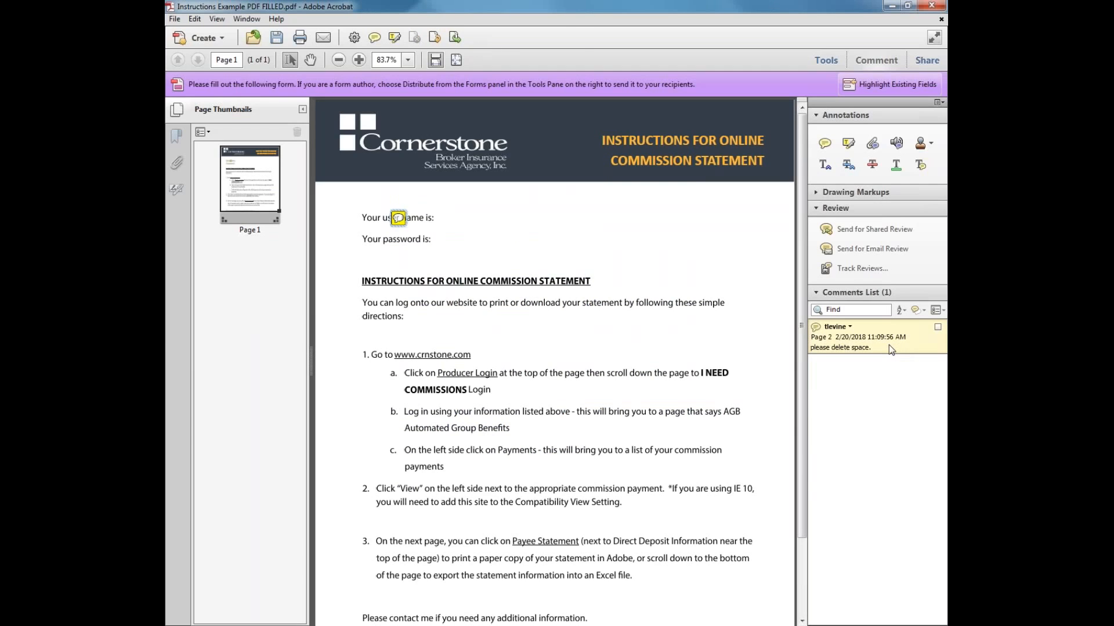
key(Delete)
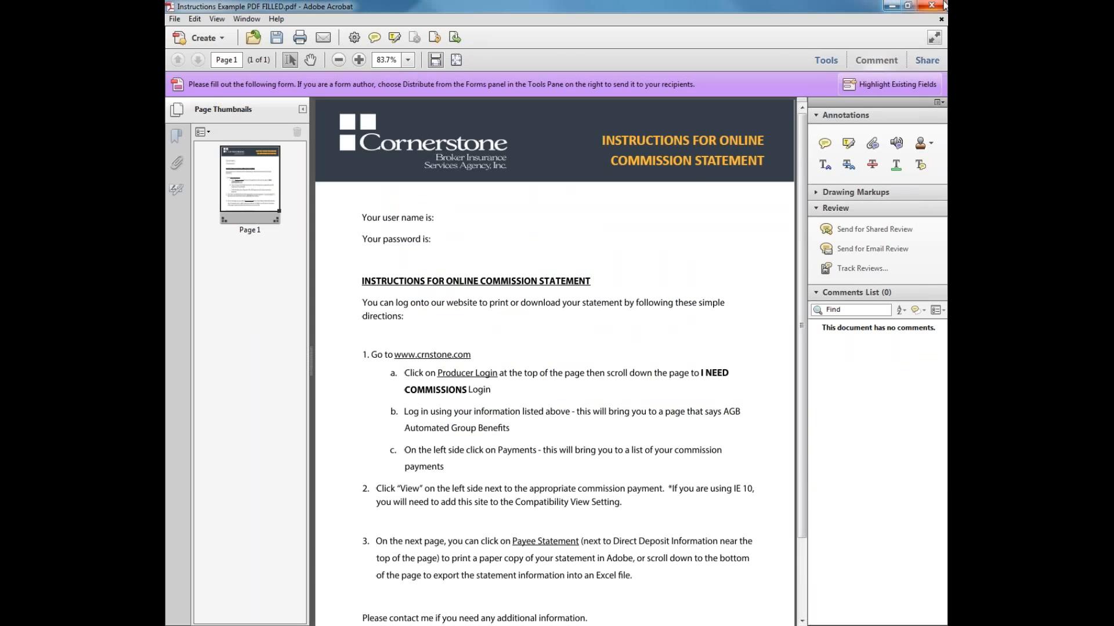
click(277, 38)
click(937, 6)
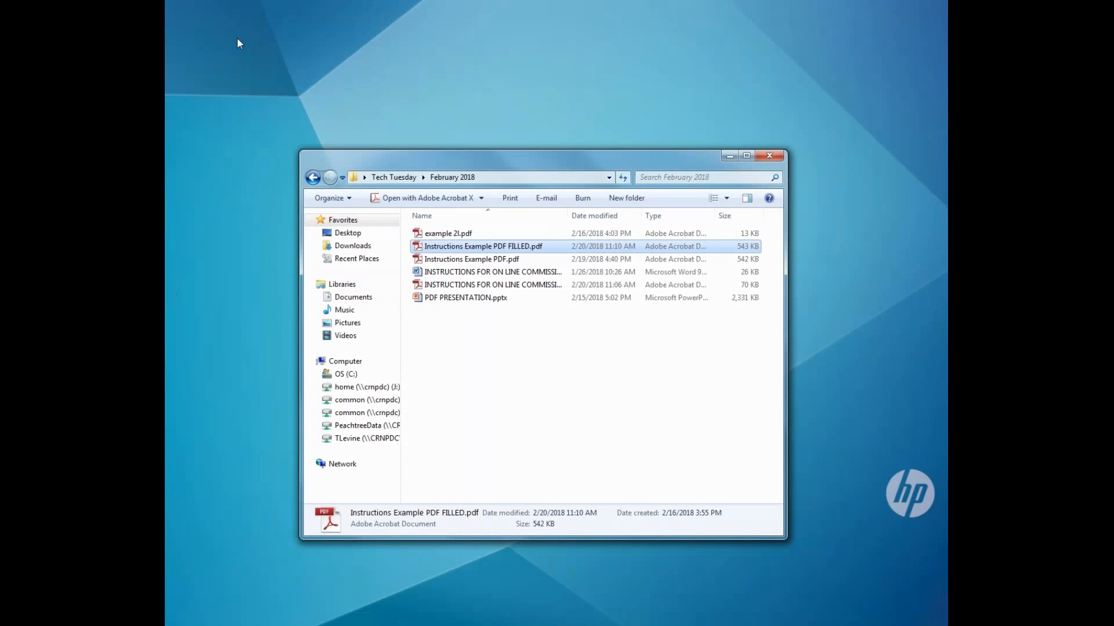
Start a new Outlook e-mail addressed to the colleague, accepting the suggested address
click(751, 2)
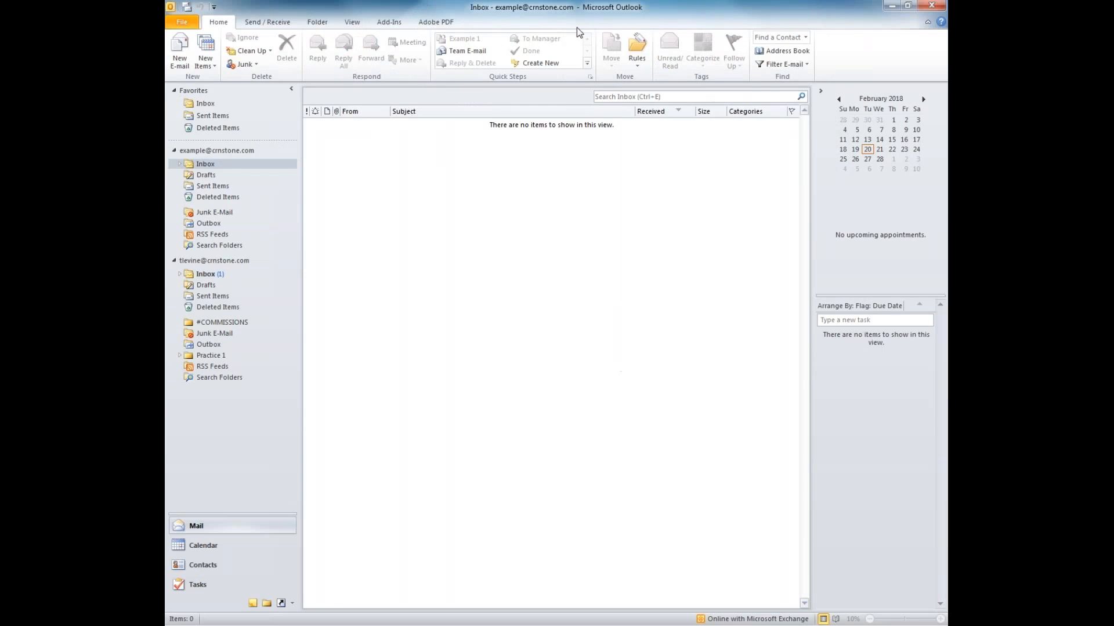
click(180, 56)
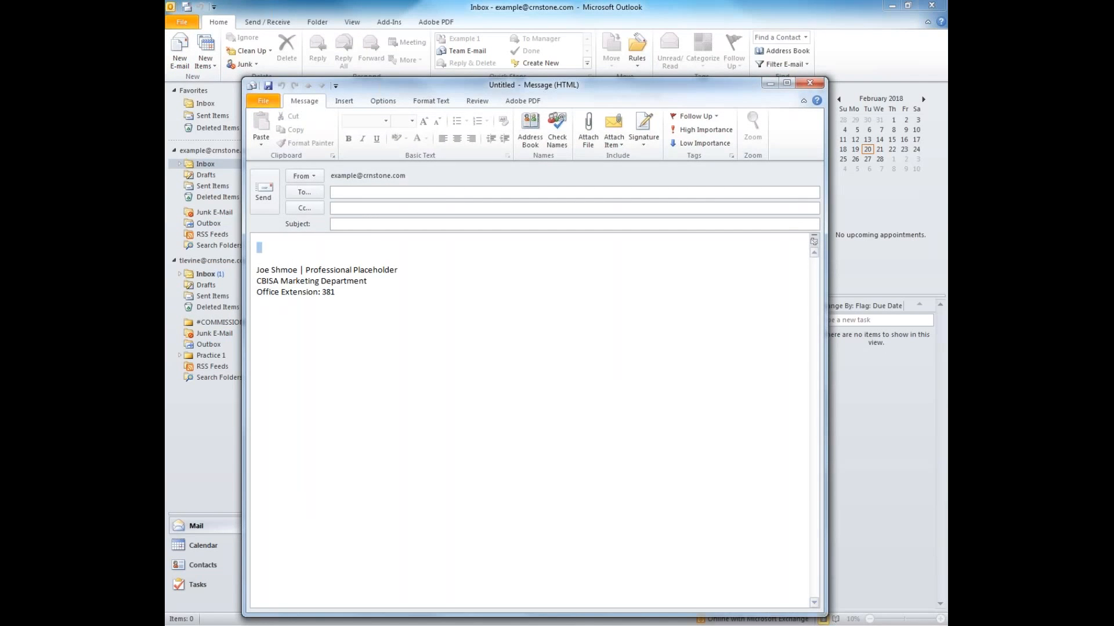
click(259, 247)
click(393, 193)
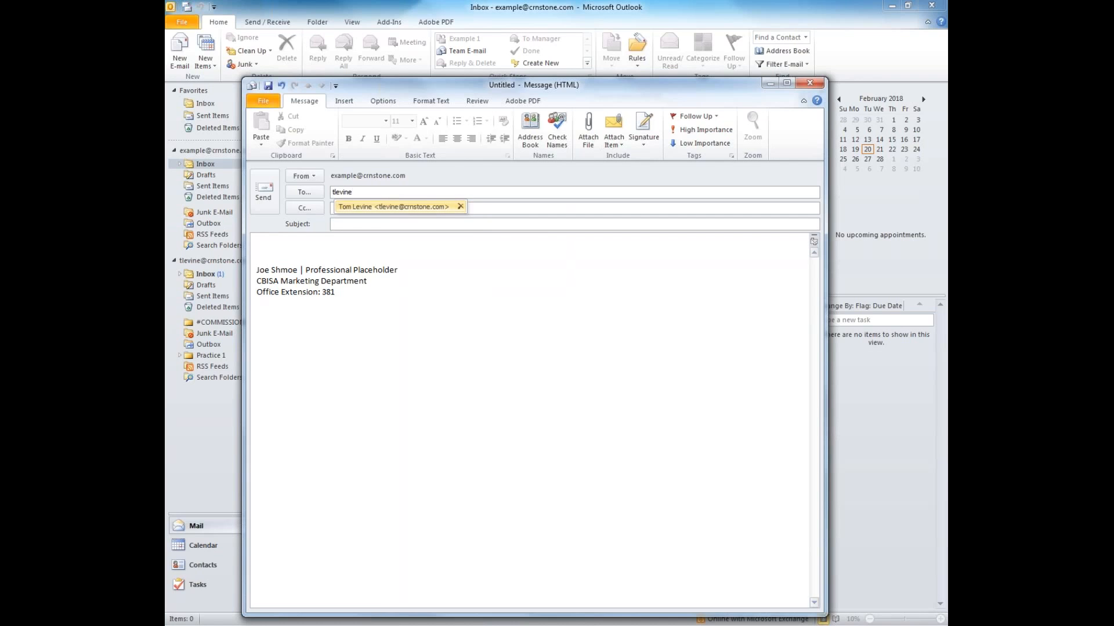
click(439, 207)
click(433, 224)
Give the message the subject 'pdf' and bring up the Attach File picker
text(pdf)
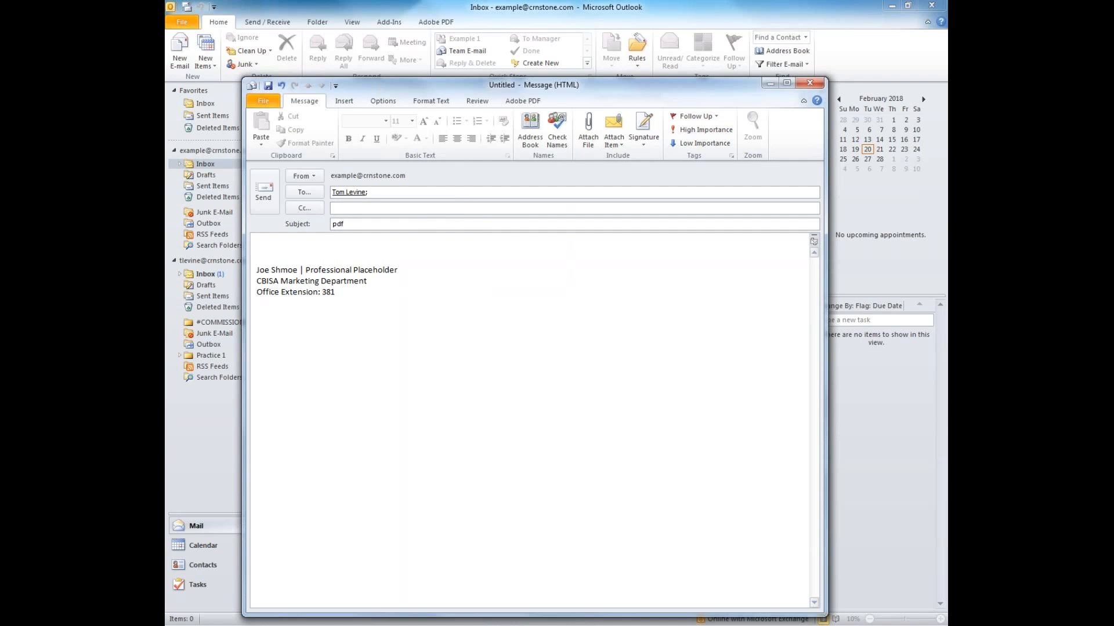
click(609, 308)
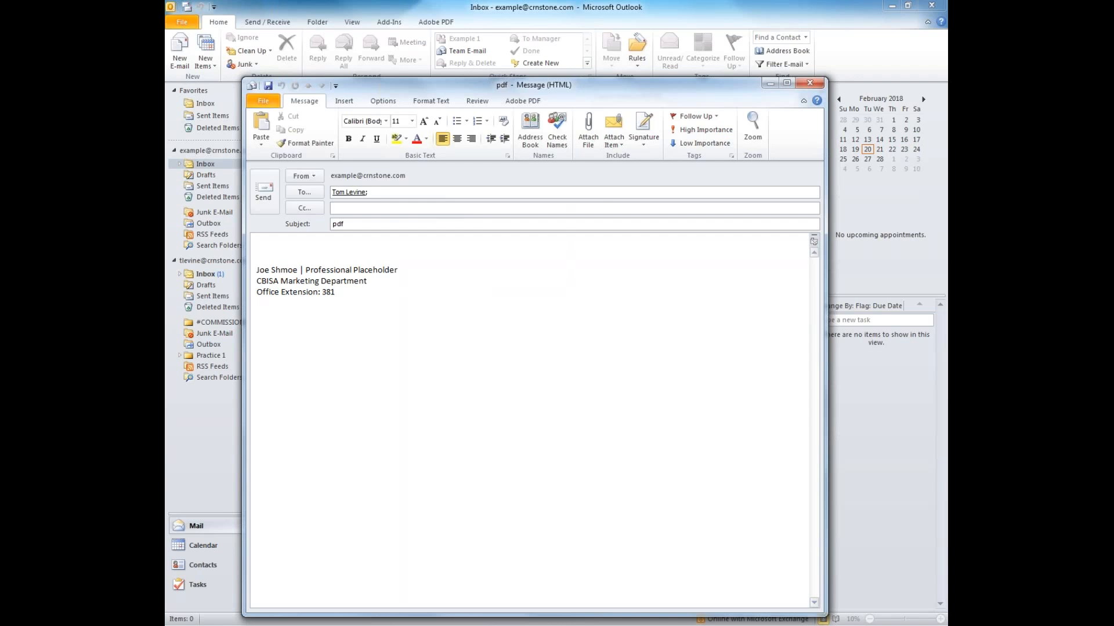
click(587, 130)
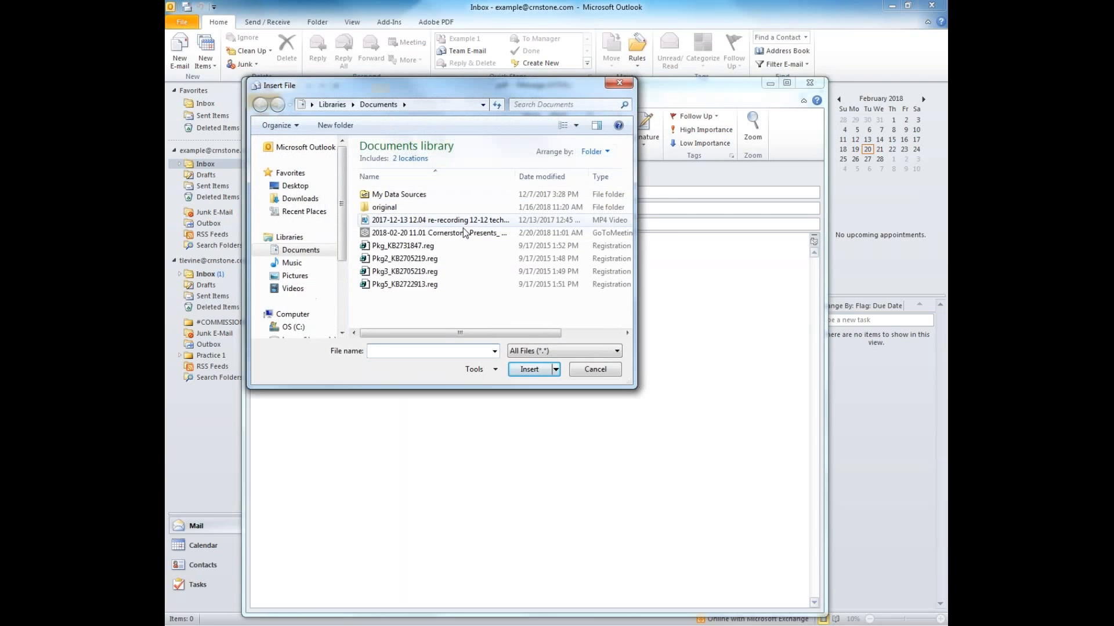
Insert Instructions Example PDF FILLED.pdf from Desktop > Tech Tuesday > February 2018 as an attachment
scroll(342, 185, down, 3)
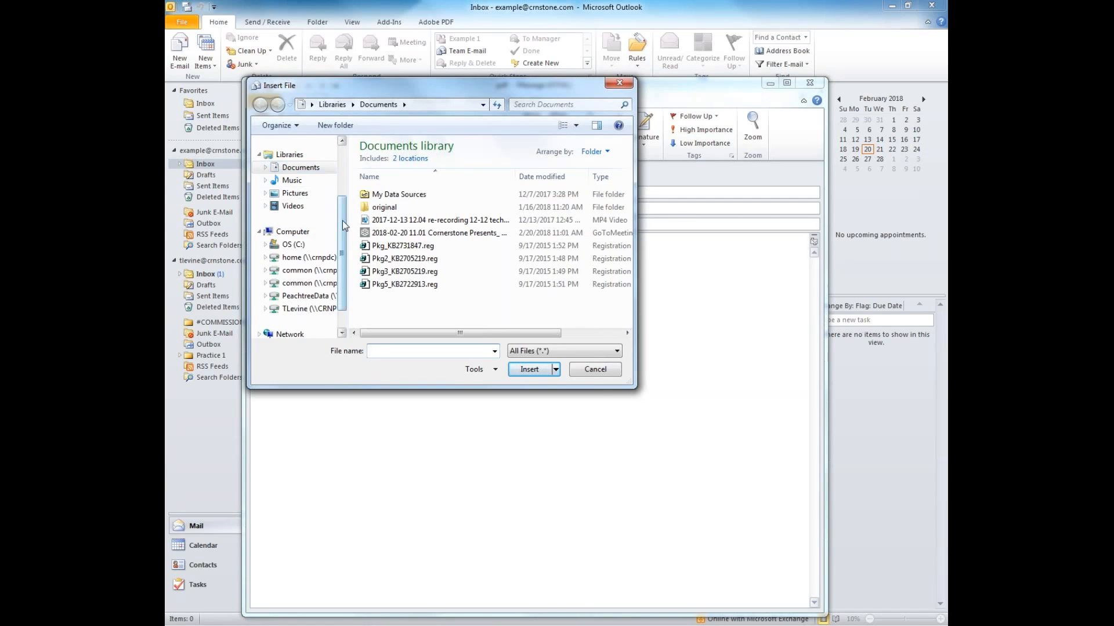
scroll(296, 232, up, 3)
click(296, 186)
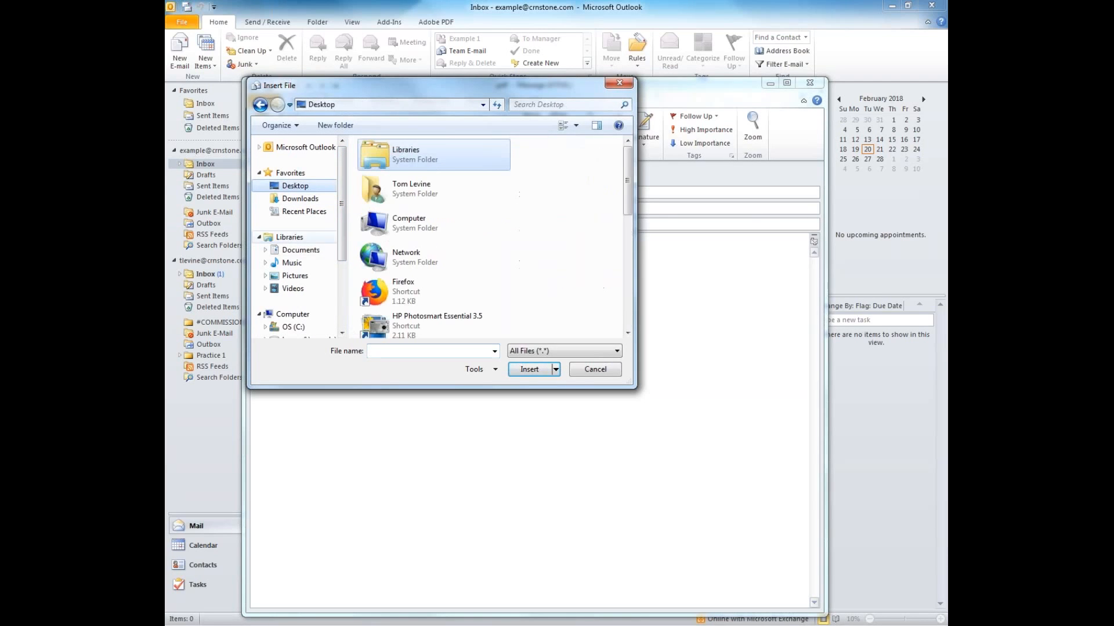
scroll(616, 224, down, 5)
scroll(618, 228, down, 3)
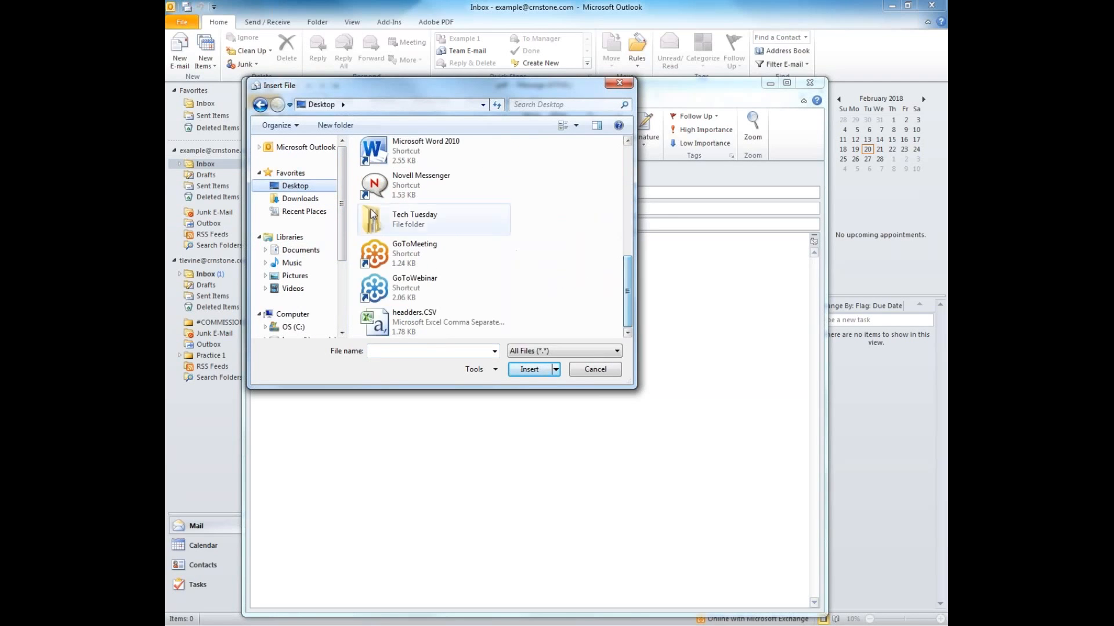
double_click(421, 218)
double_click(424, 179)
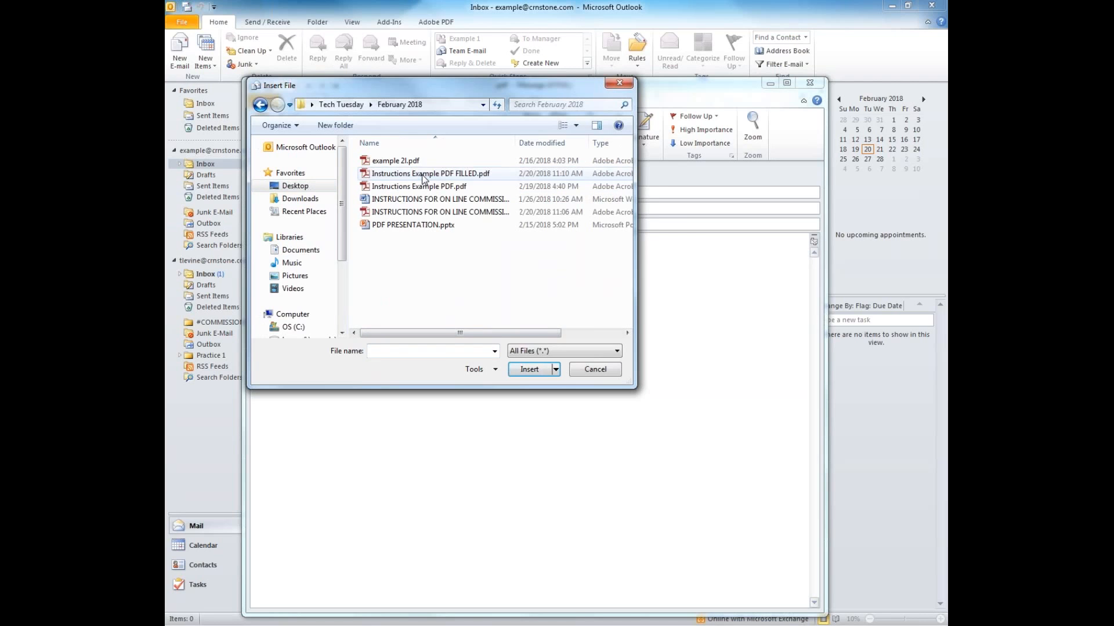
click(422, 175)
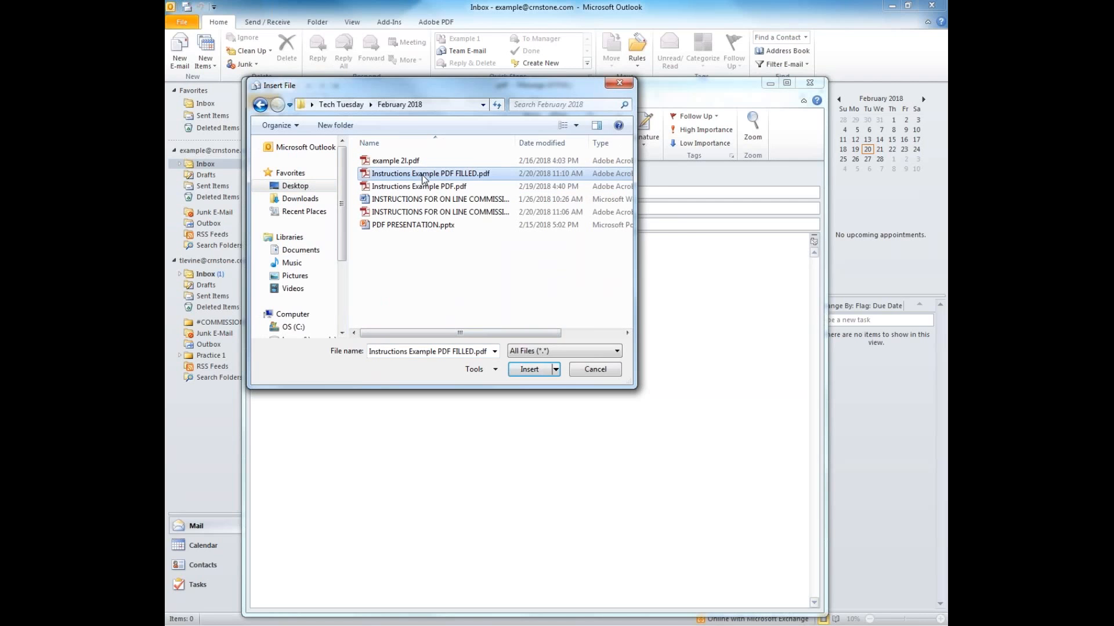
click(528, 370)
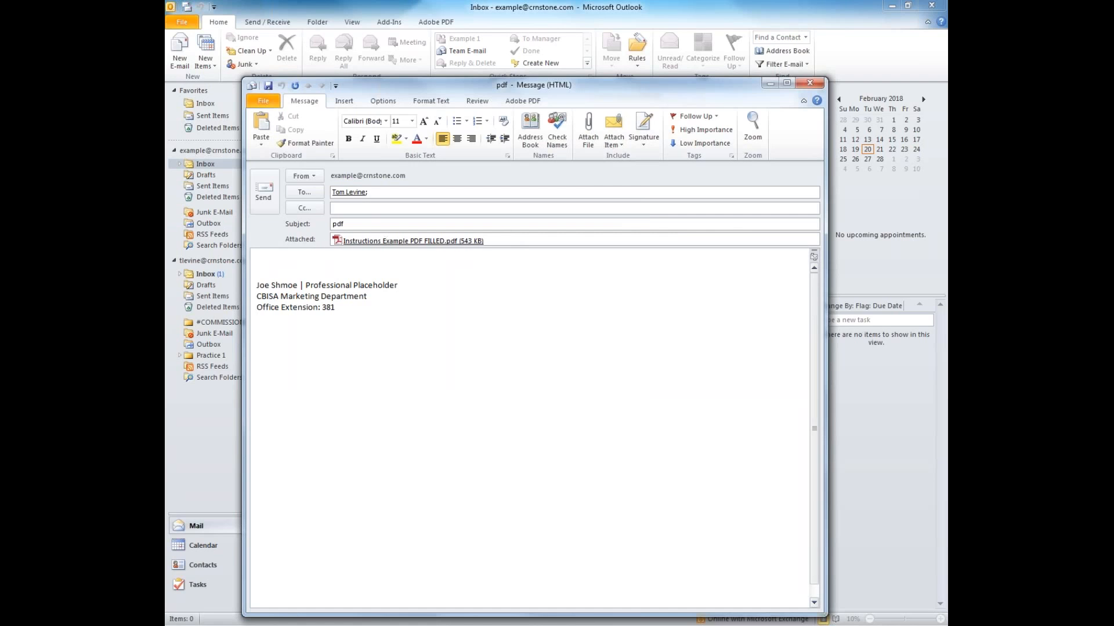
Delete the PDF attachment and center the three-line signature block in the body
click(485, 241)
key(BackSpace)
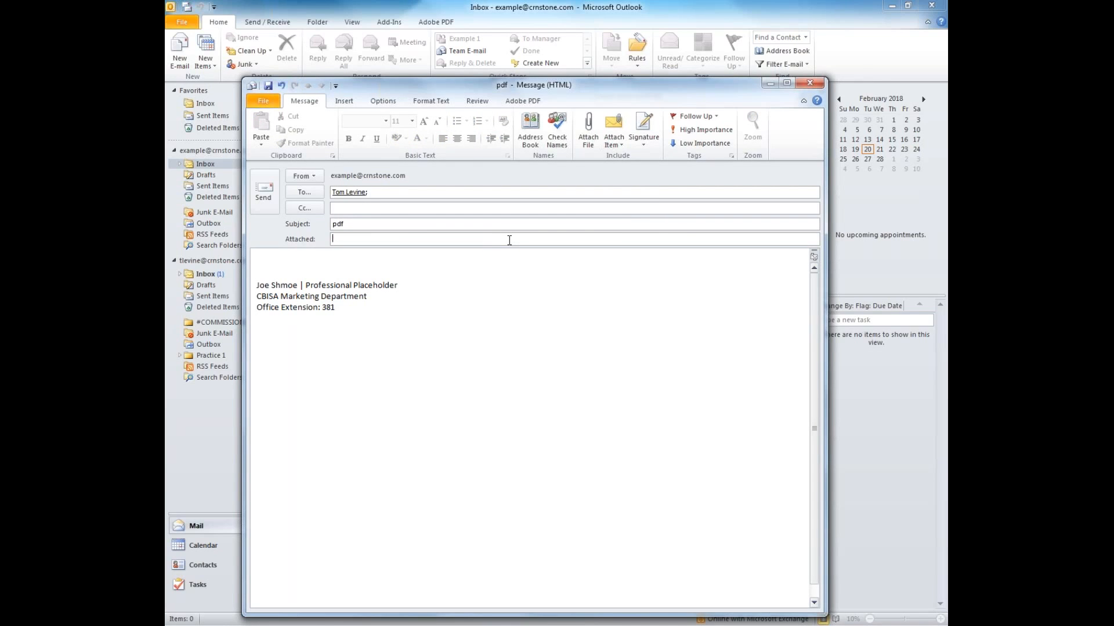
click(525, 254)
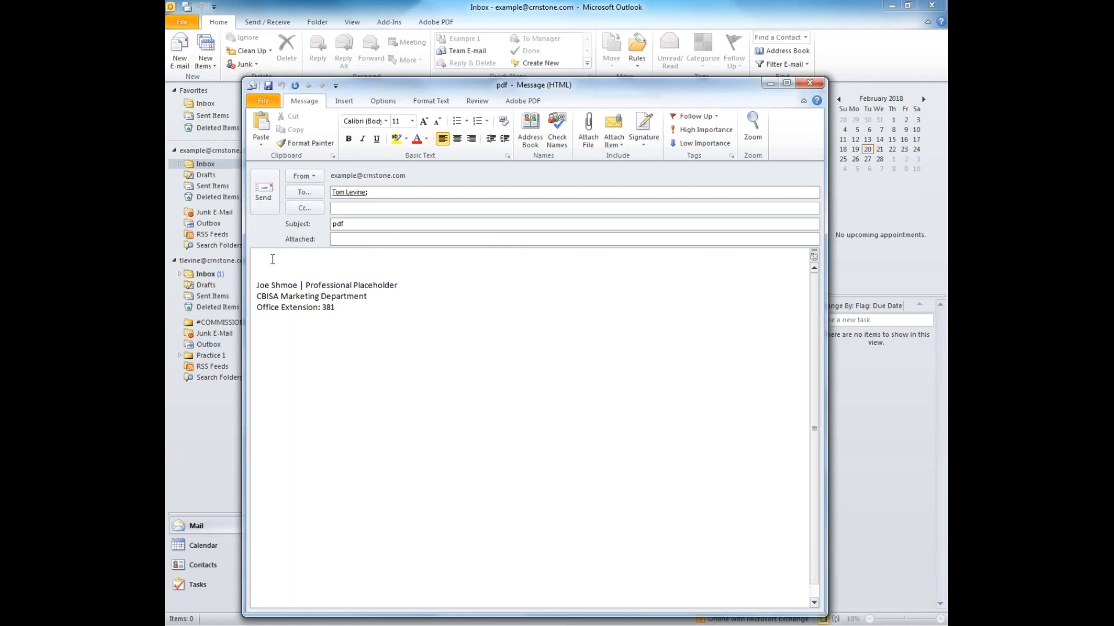
drag(278, 262, 432, 325)
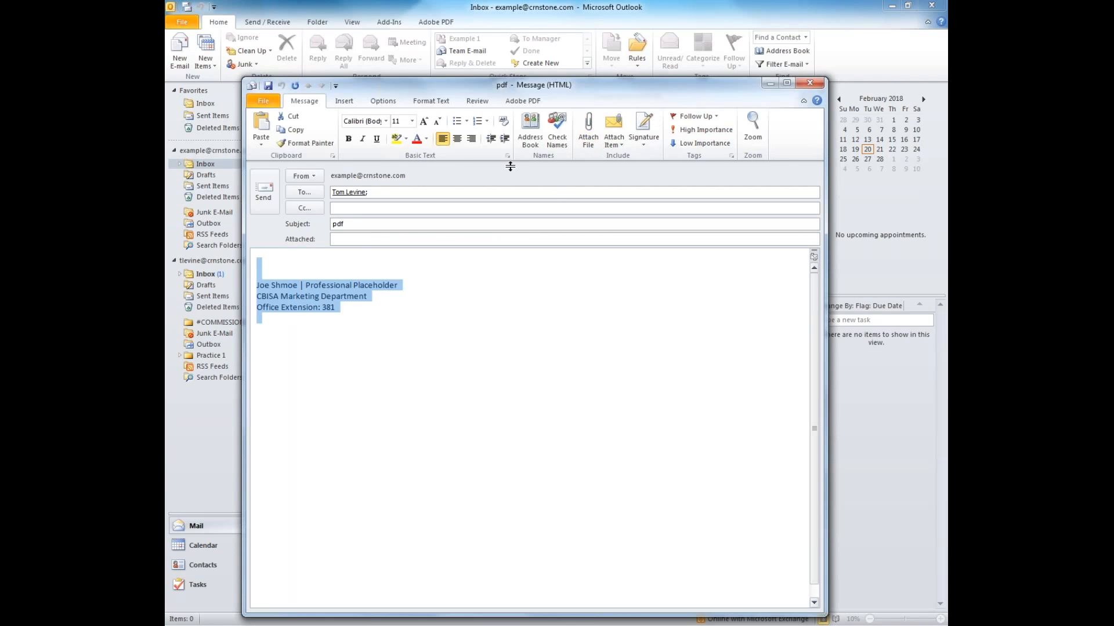
click(458, 139)
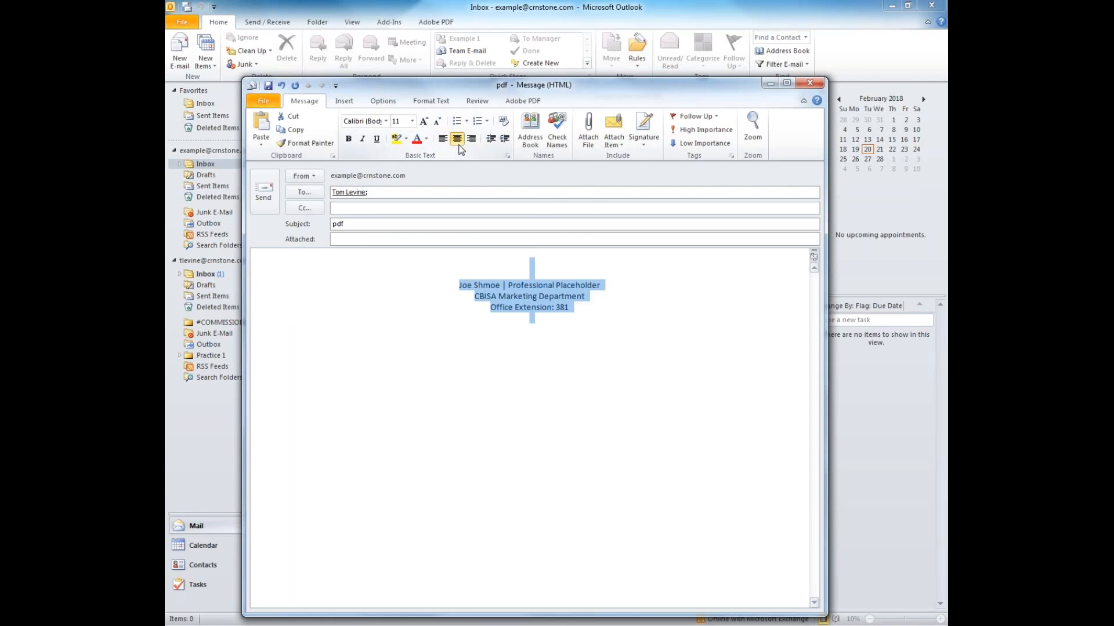
click(538, 261)
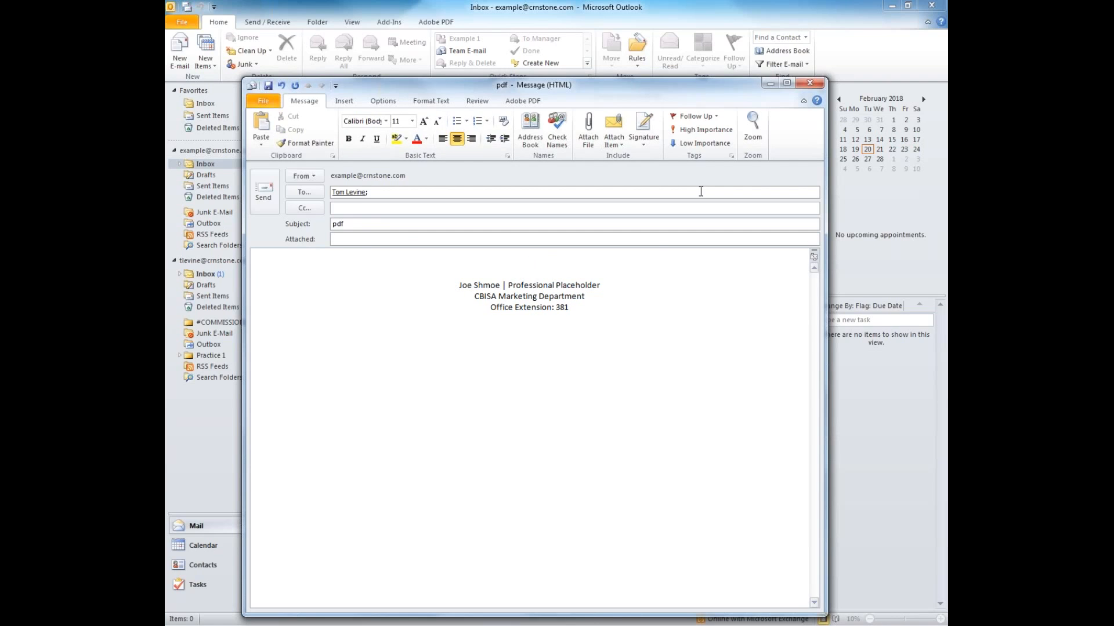
Embed Instructions Example PDF FILLED.pdf as an Adobe Acrobat Document object, then close its Acrobat window
click(358, 102)
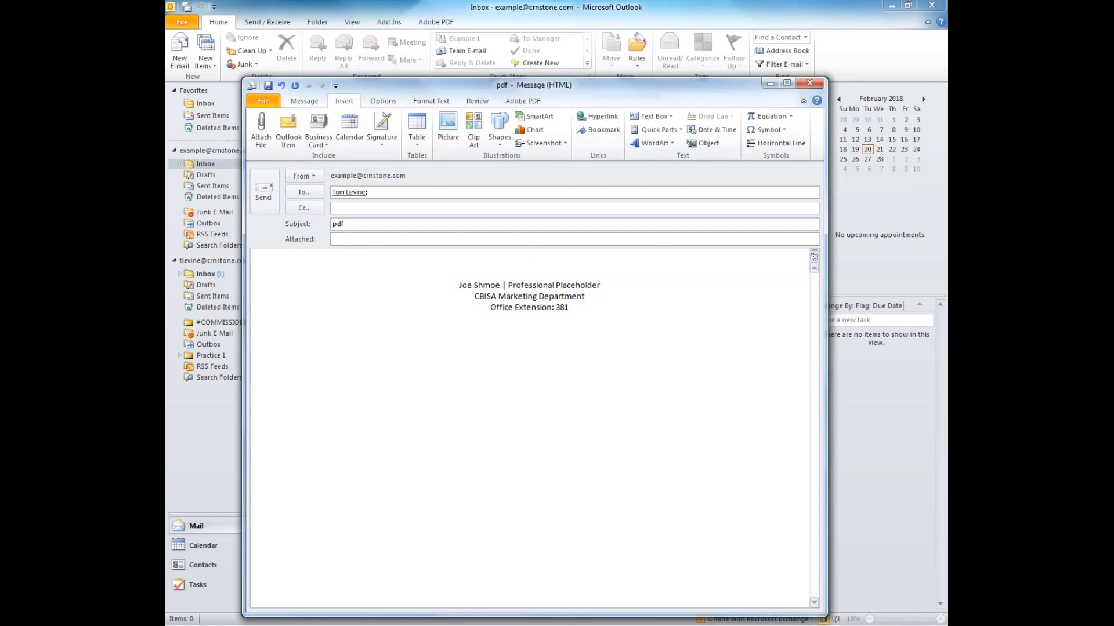
click(720, 146)
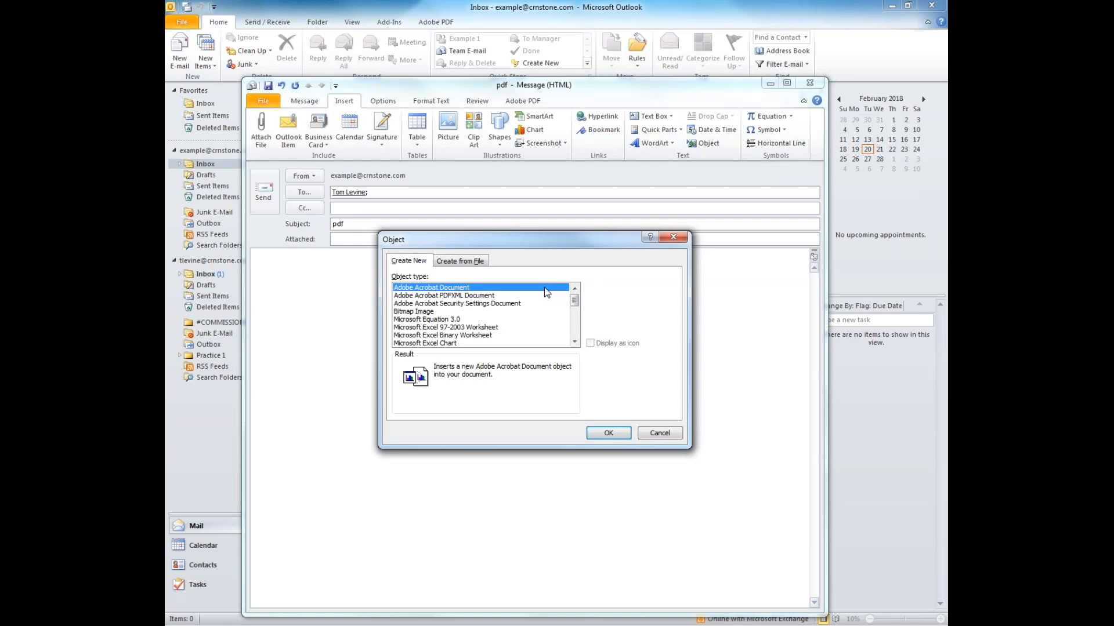
click(609, 434)
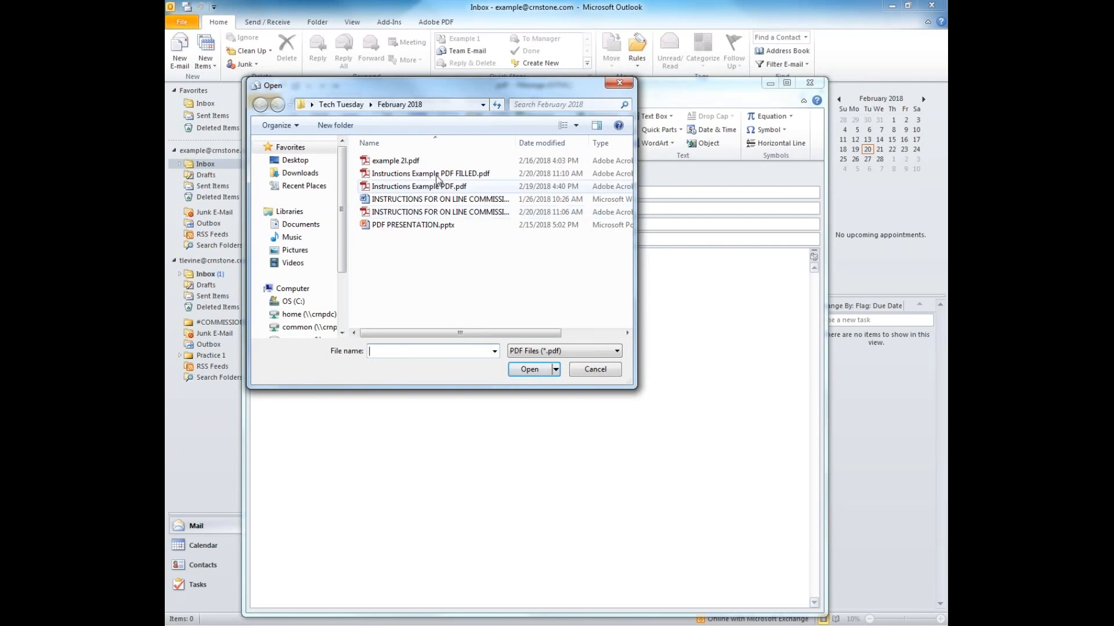
click(436, 174)
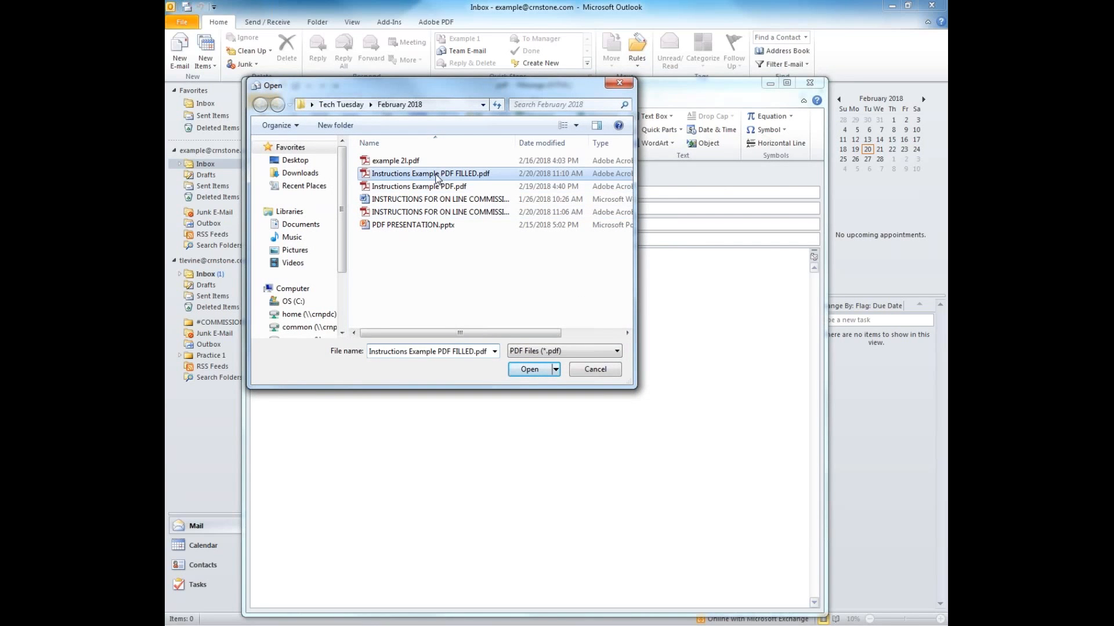
click(531, 374)
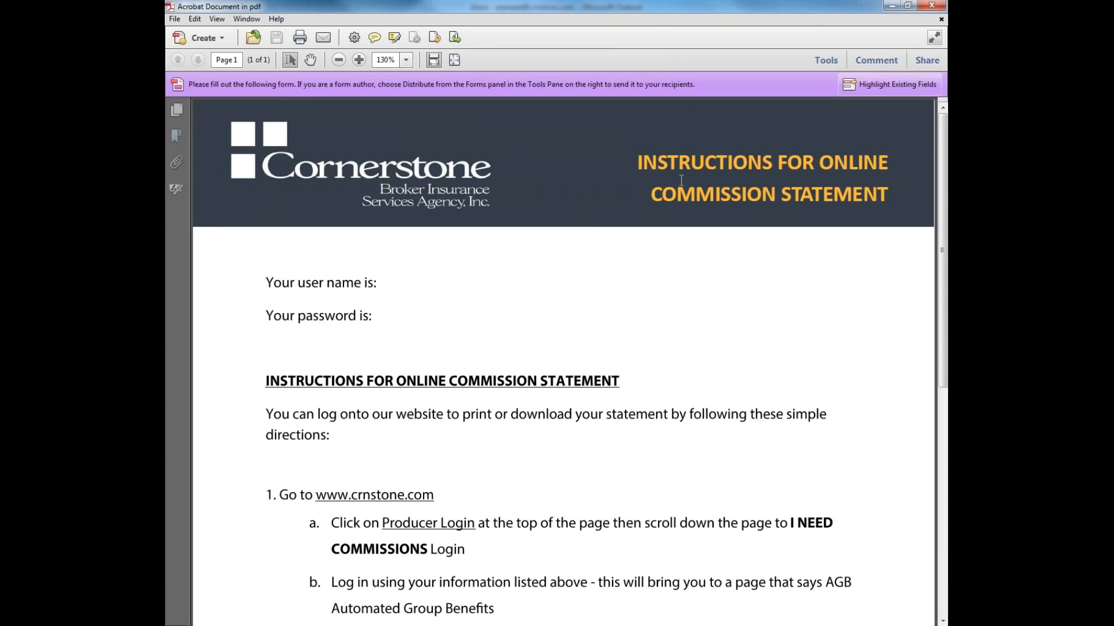
click(410, 285)
click(930, 6)
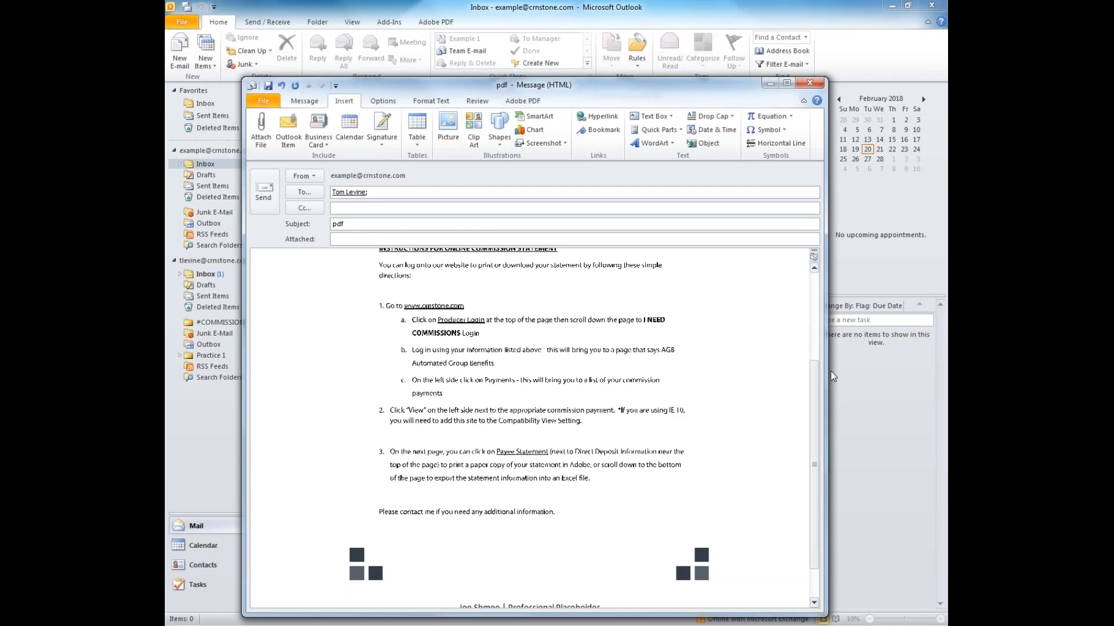
Review the embedded instructions in the pdf draft, then close the message window
scroll(818, 406, down, 1)
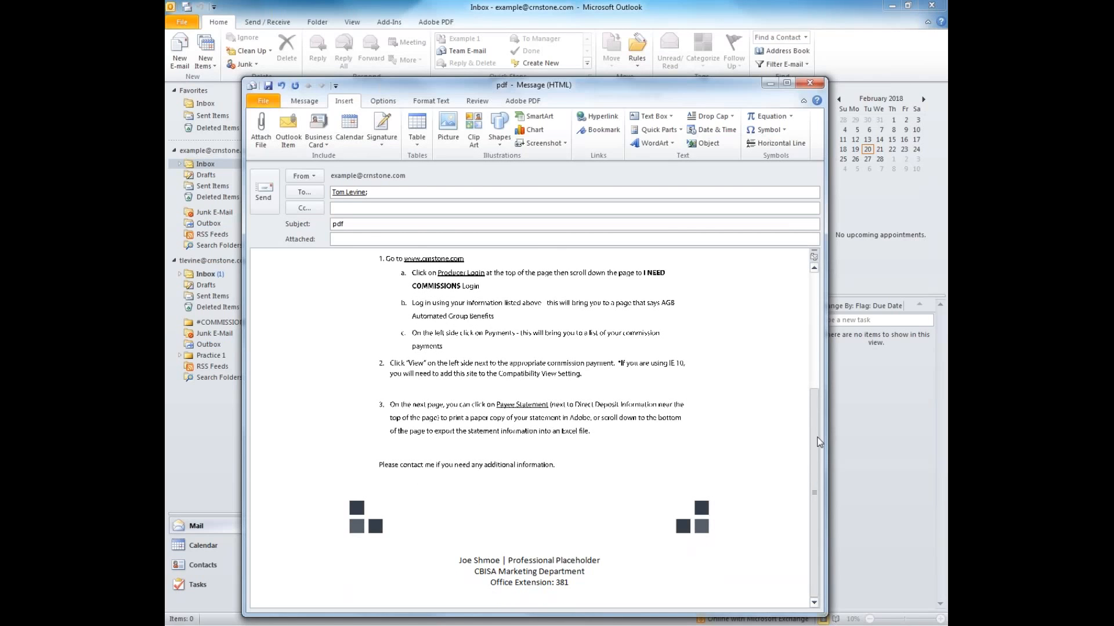
drag(820, 442, 826, 284)
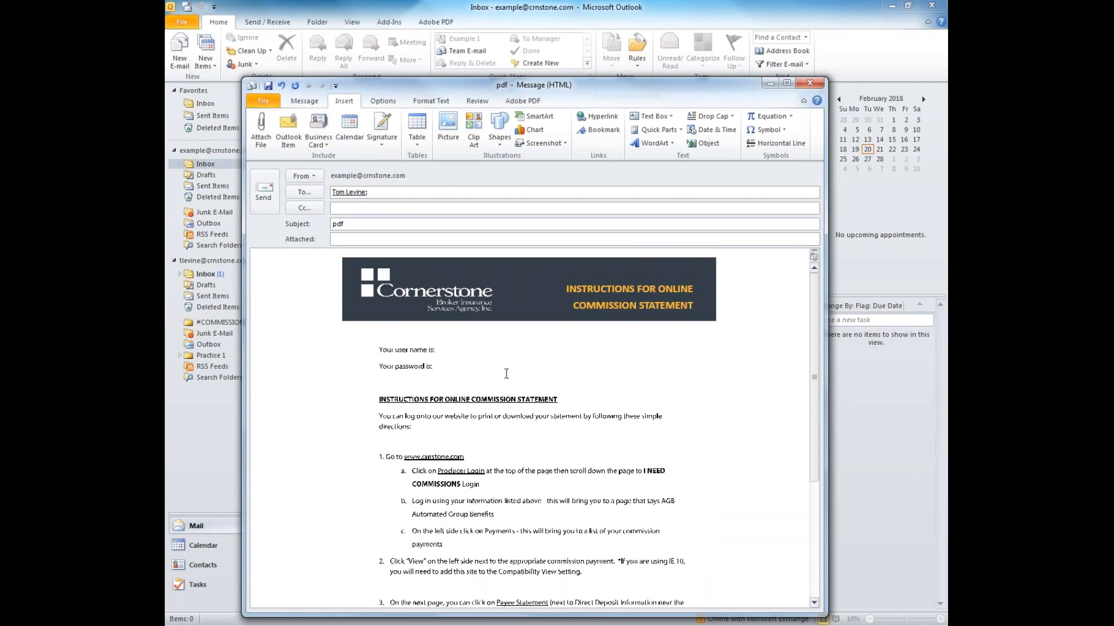
scroll(517, 399, down, 4)
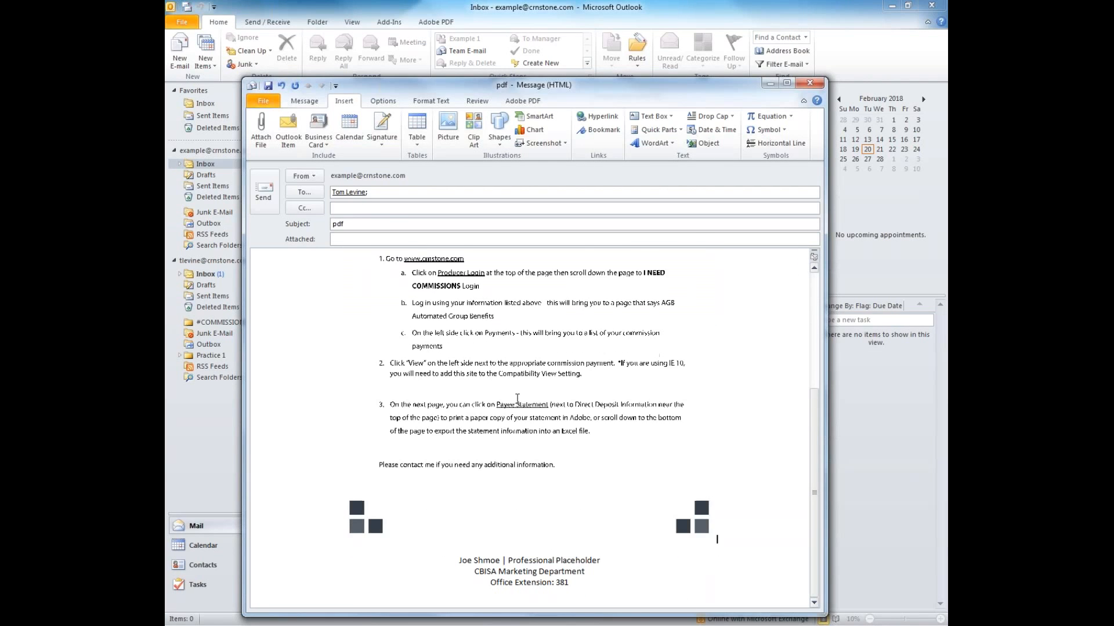
scroll(517, 399, up, 4)
scroll(517, 399, down, 4)
key(ctrl+a)
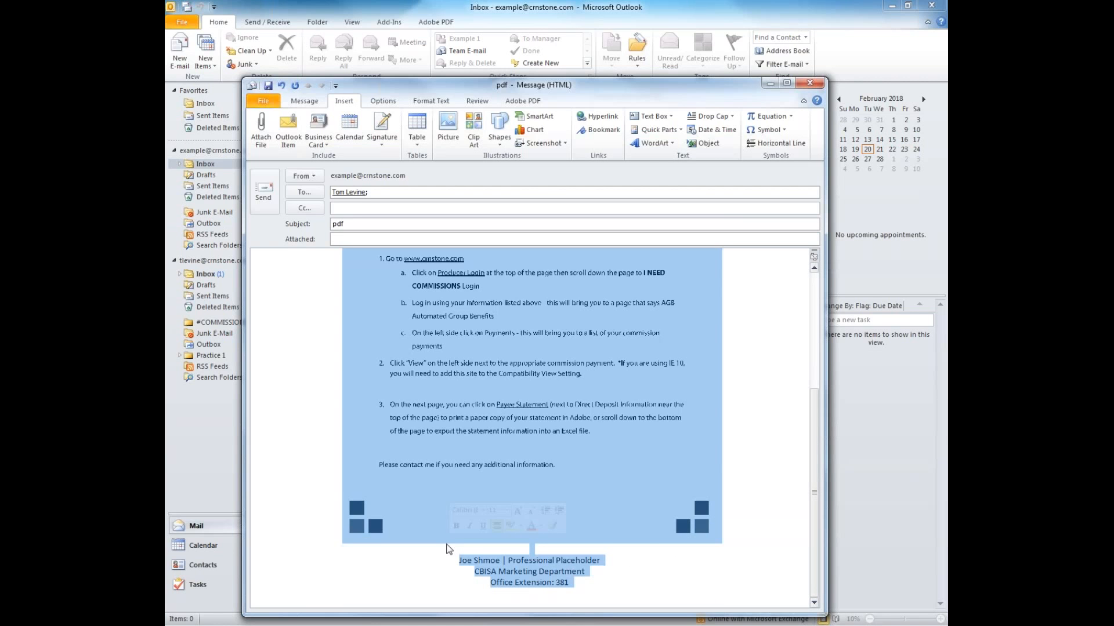
click(439, 564)
scroll(439, 563, up, 4)
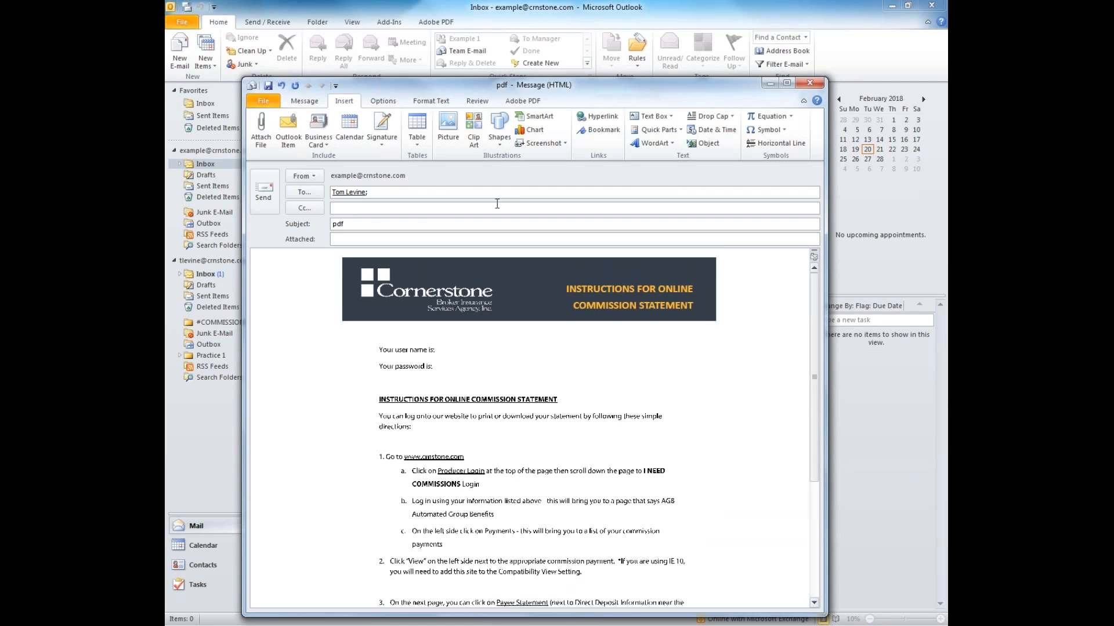
click(810, 82)
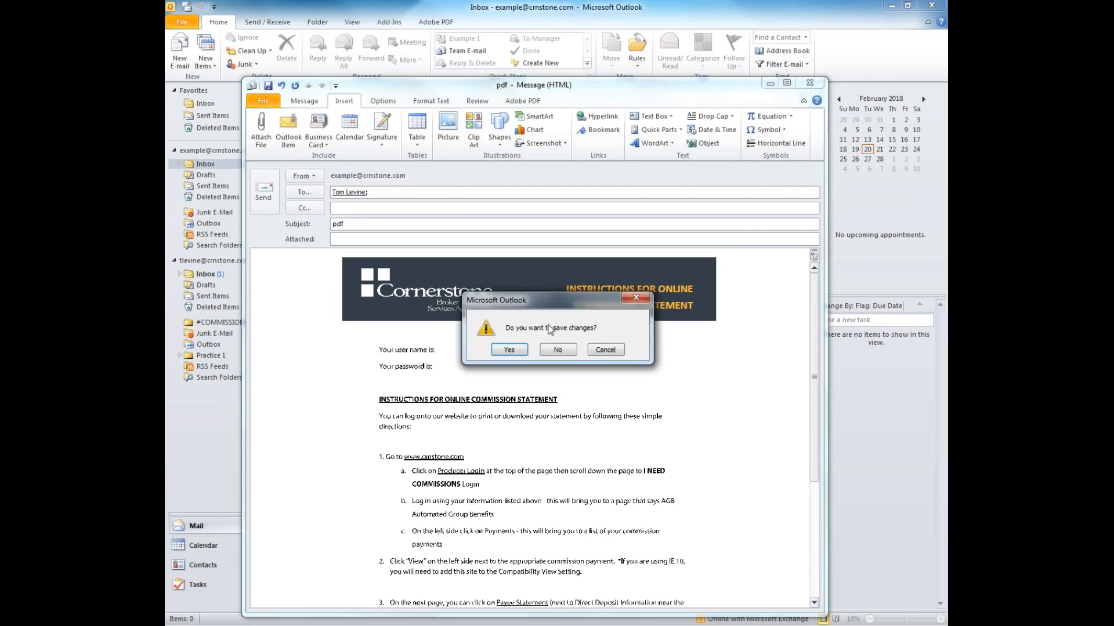
Discard the draft without saving and open the unfilled Instructions Example PDF.pdf from February 2018
click(541, 354)
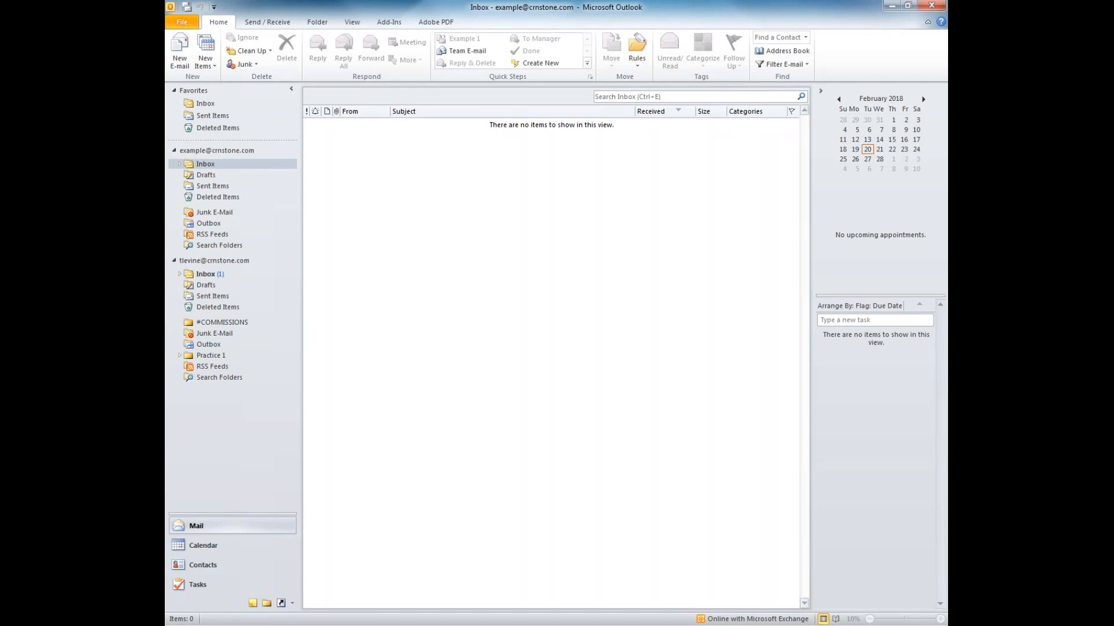
key(alt+Tab)
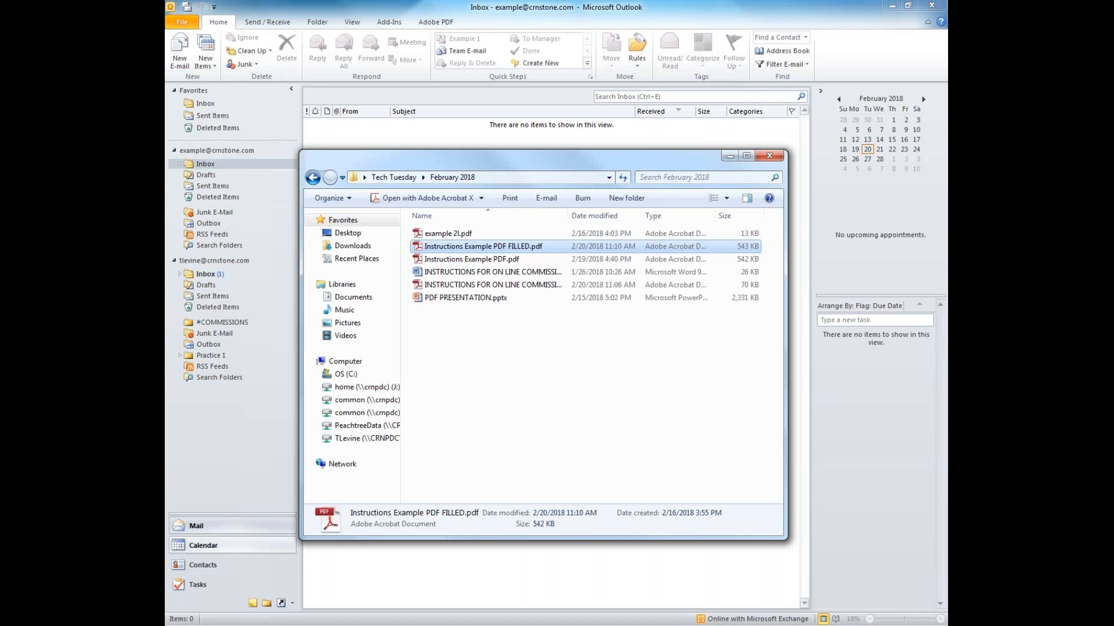
click(535, 263)
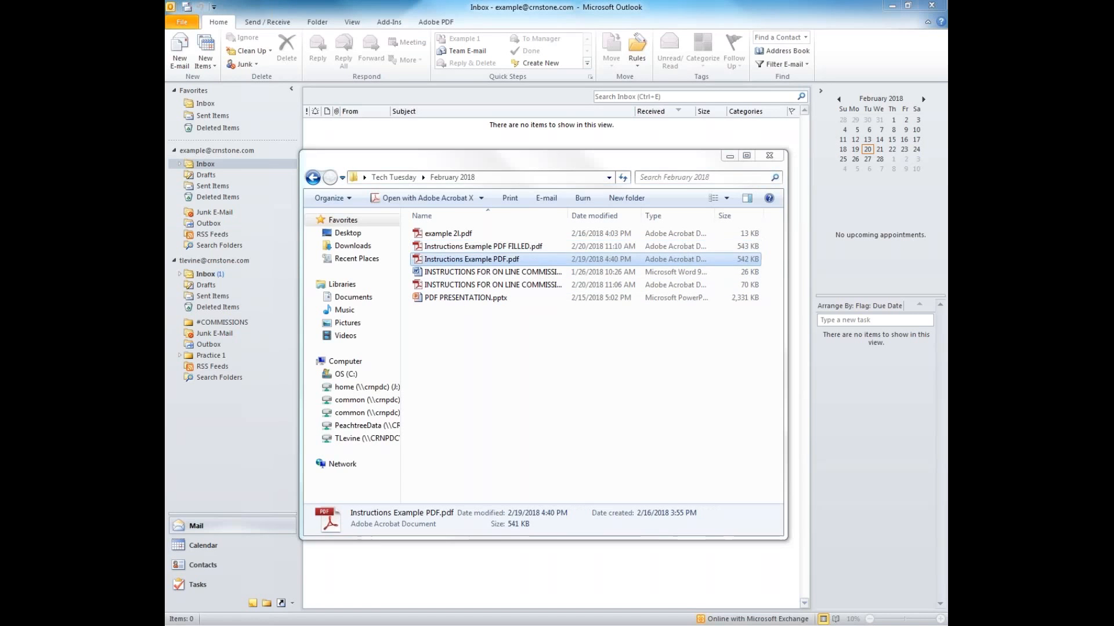
click(767, 154)
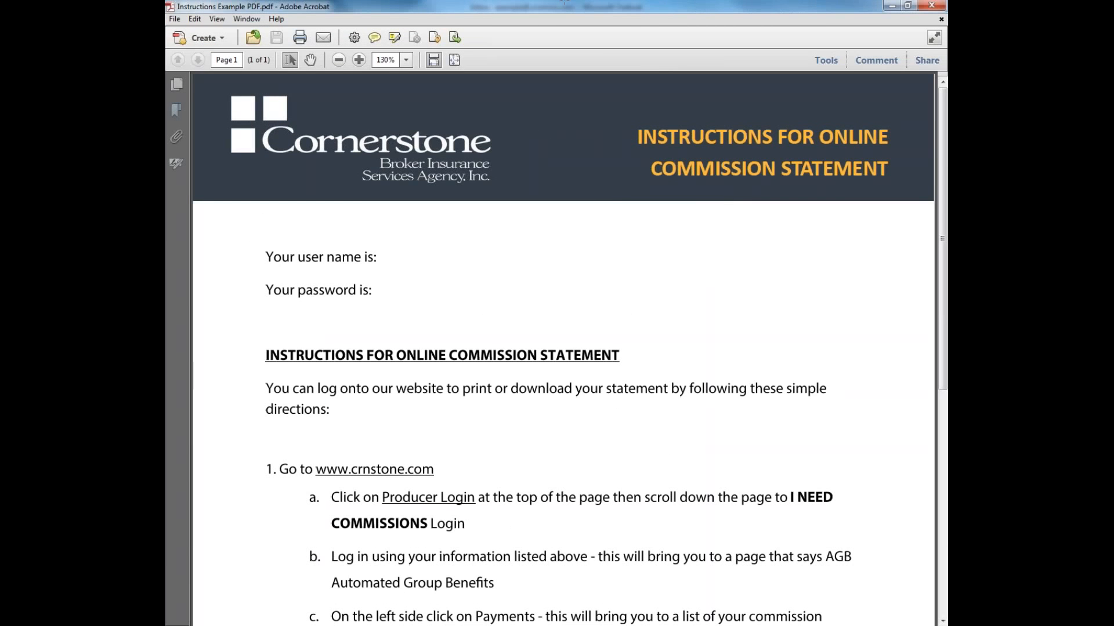
click(826, 60)
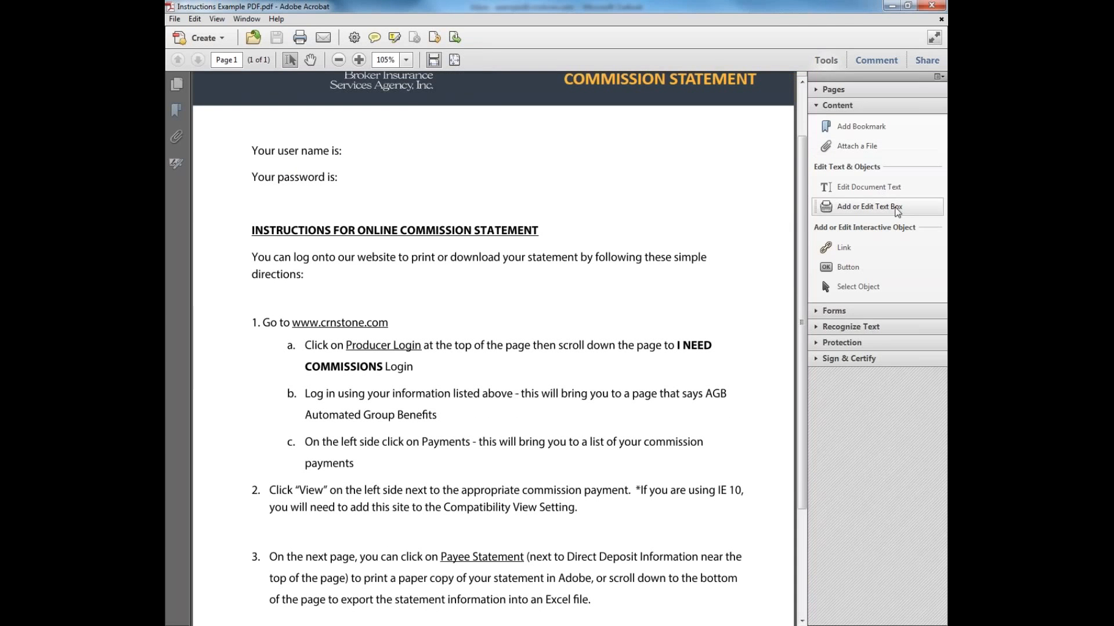
click(876, 247)
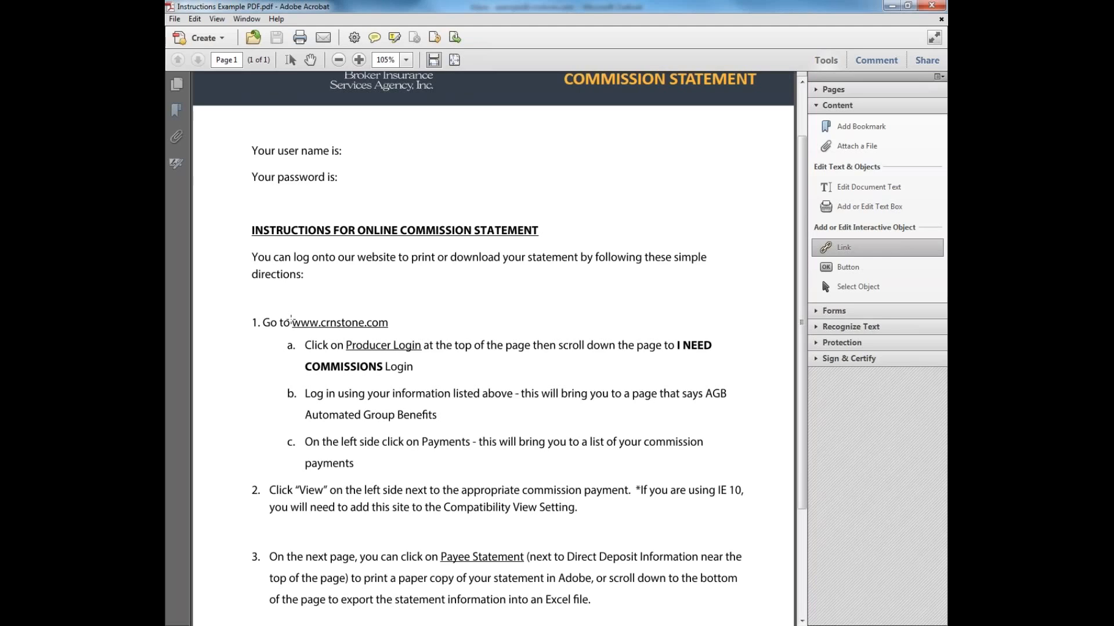
drag(290, 321, 390, 331)
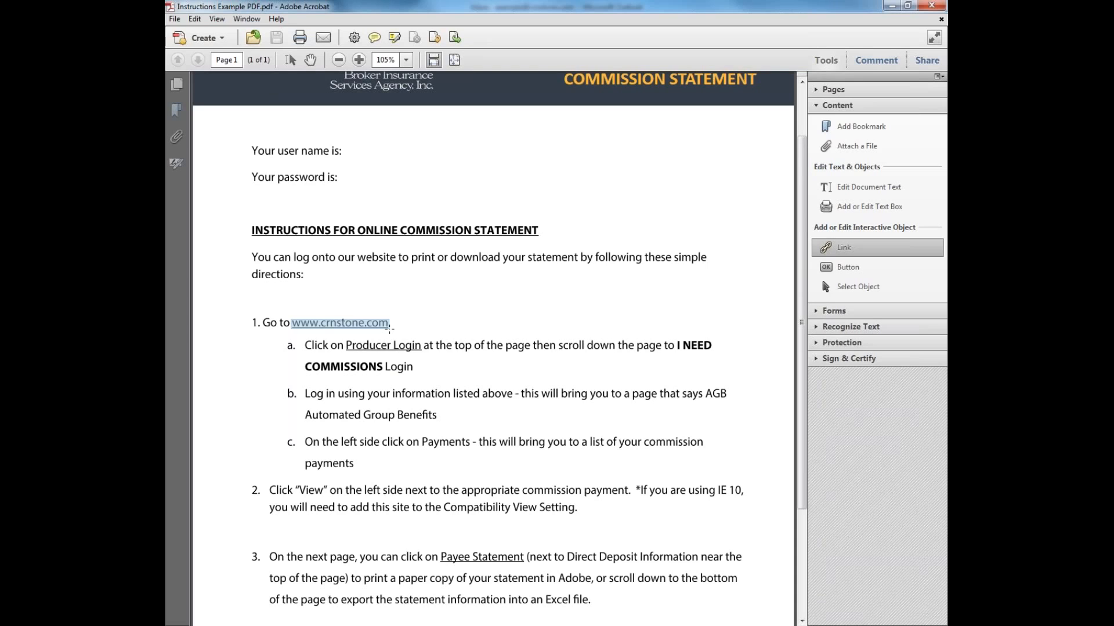
drag(389, 330, 390, 330)
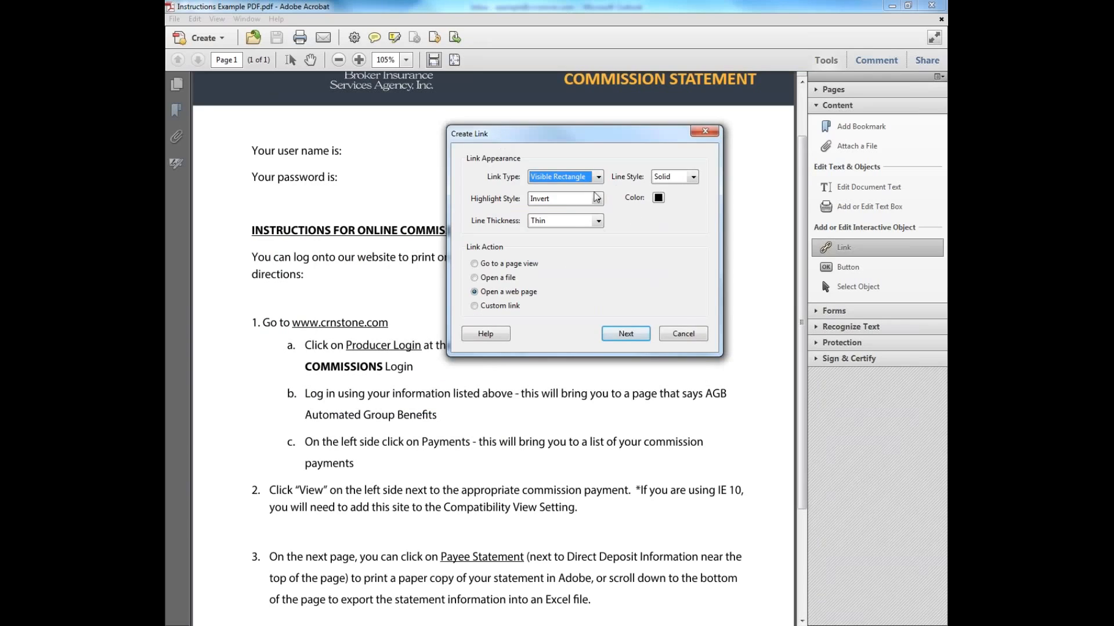
Set the link to Underline line style and Invisible Rectangle, keeping Open a web page
click(693, 177)
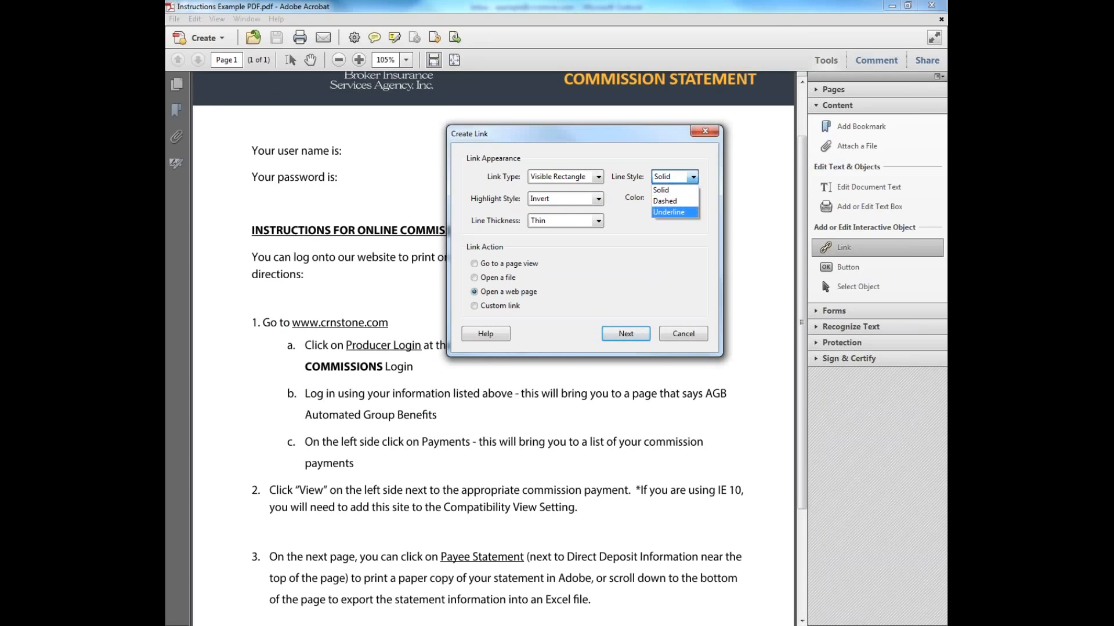
click(668, 212)
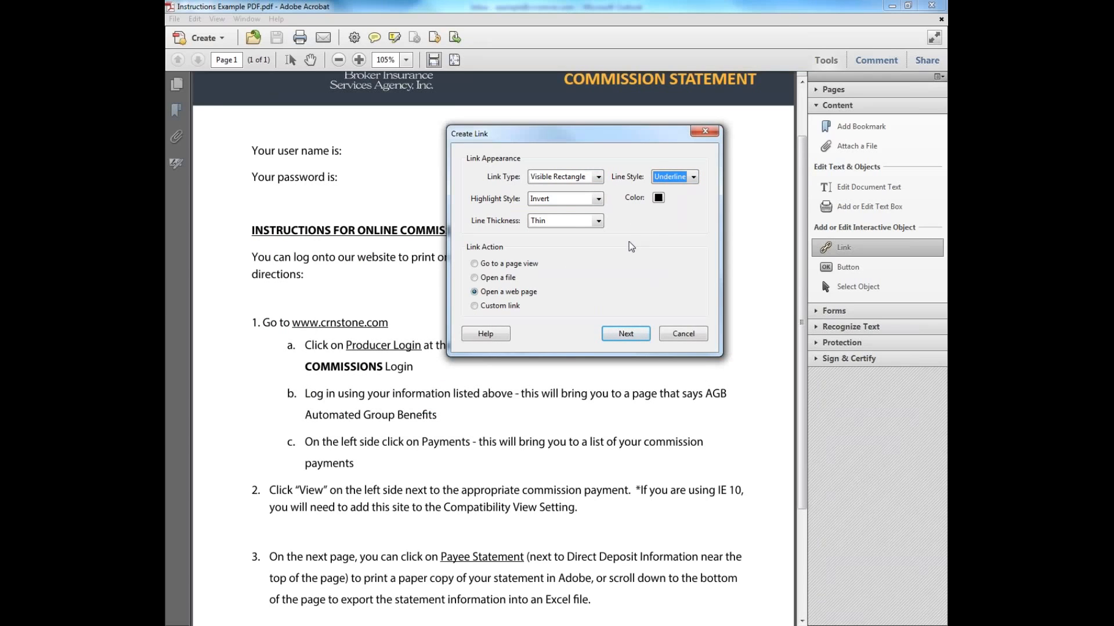
click(576, 177)
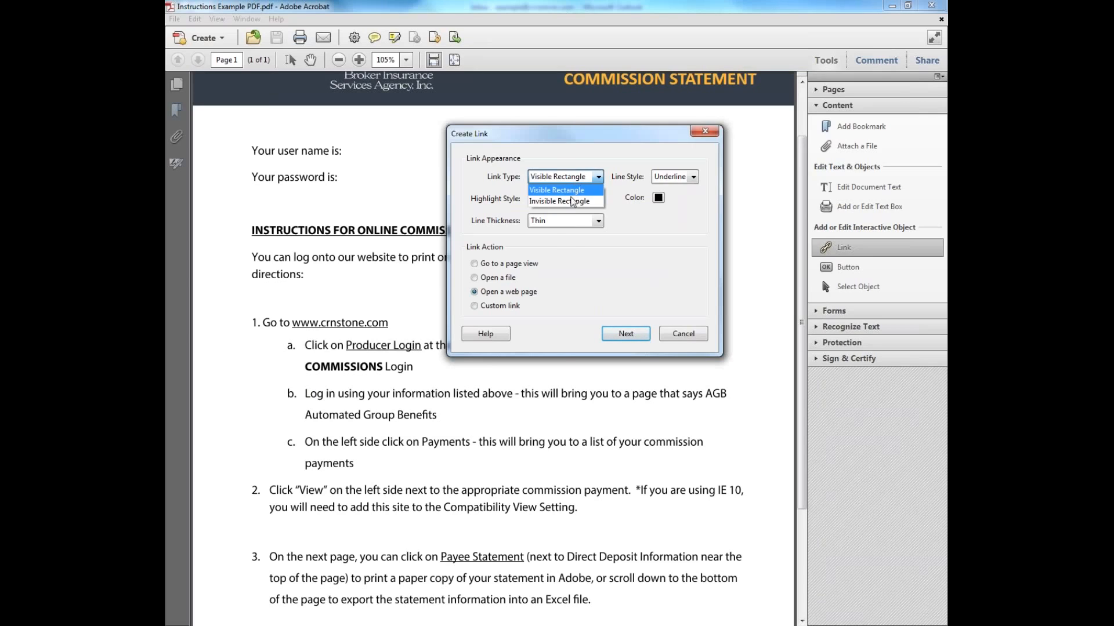
click(572, 201)
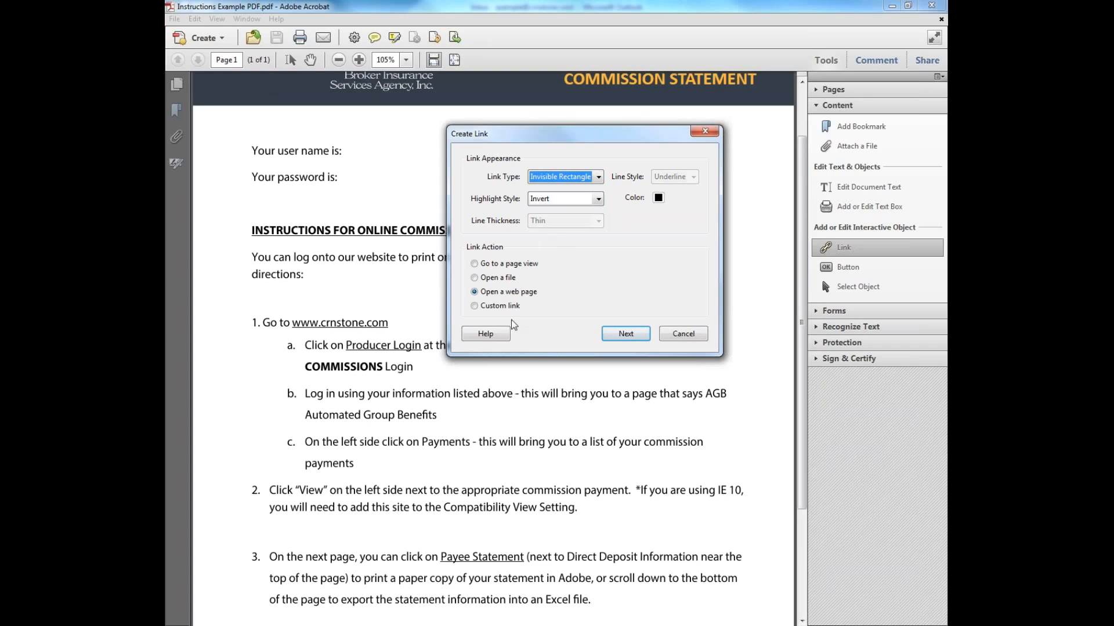
click(475, 296)
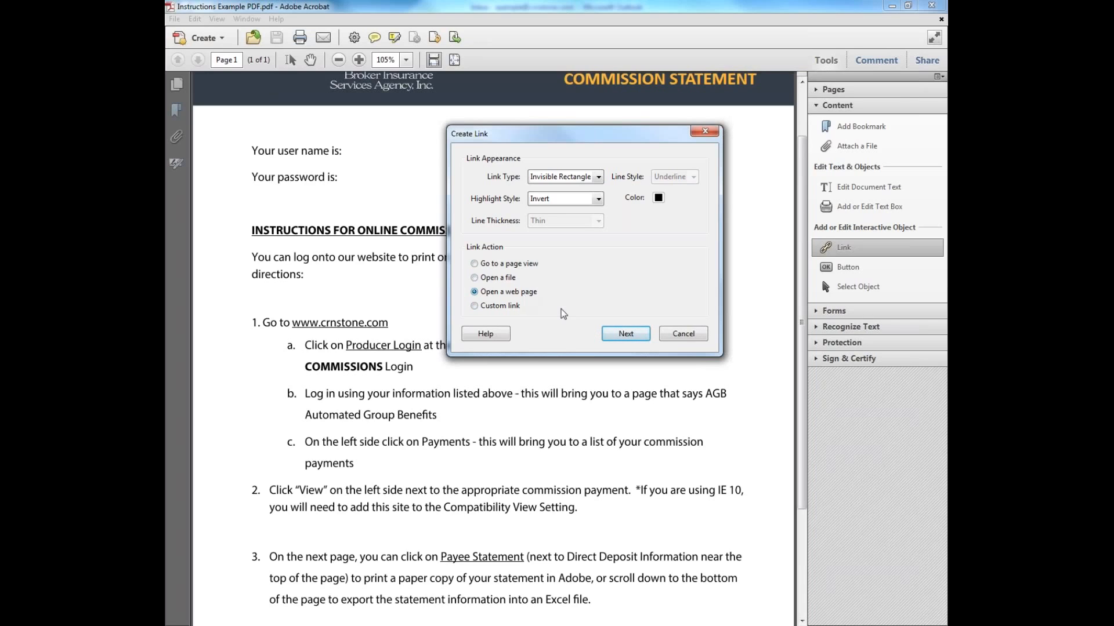
click(621, 337)
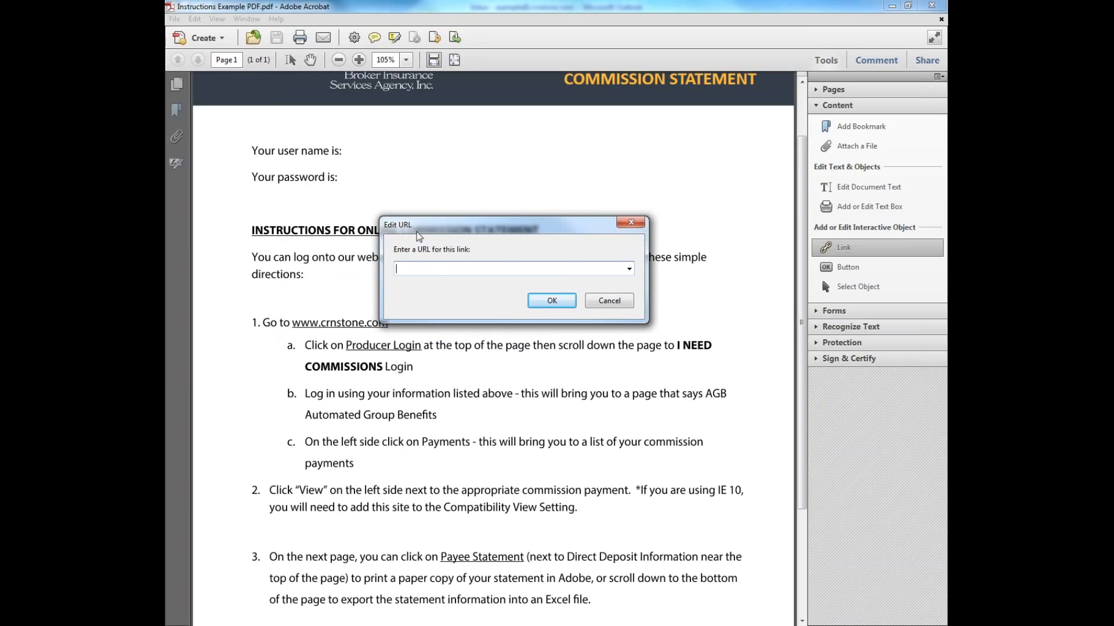
text(www.crnstone.com)
click(550, 301)
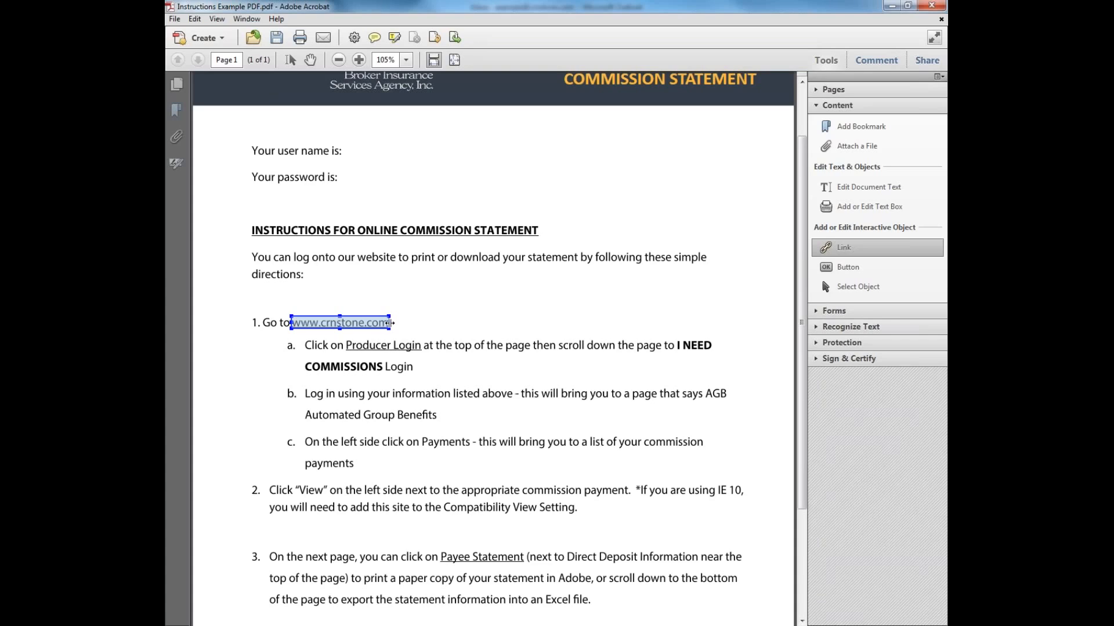
Widen the link box slightly, review its Actions in Link Properties, and save the PDF
drag(393, 324, 395, 323)
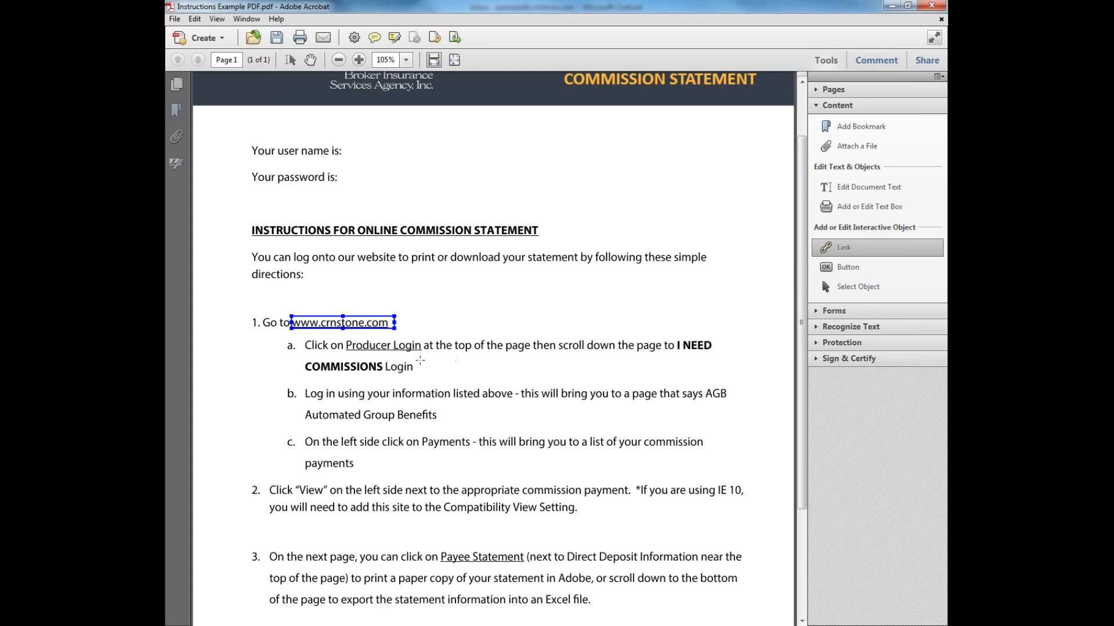
double_click(351, 323)
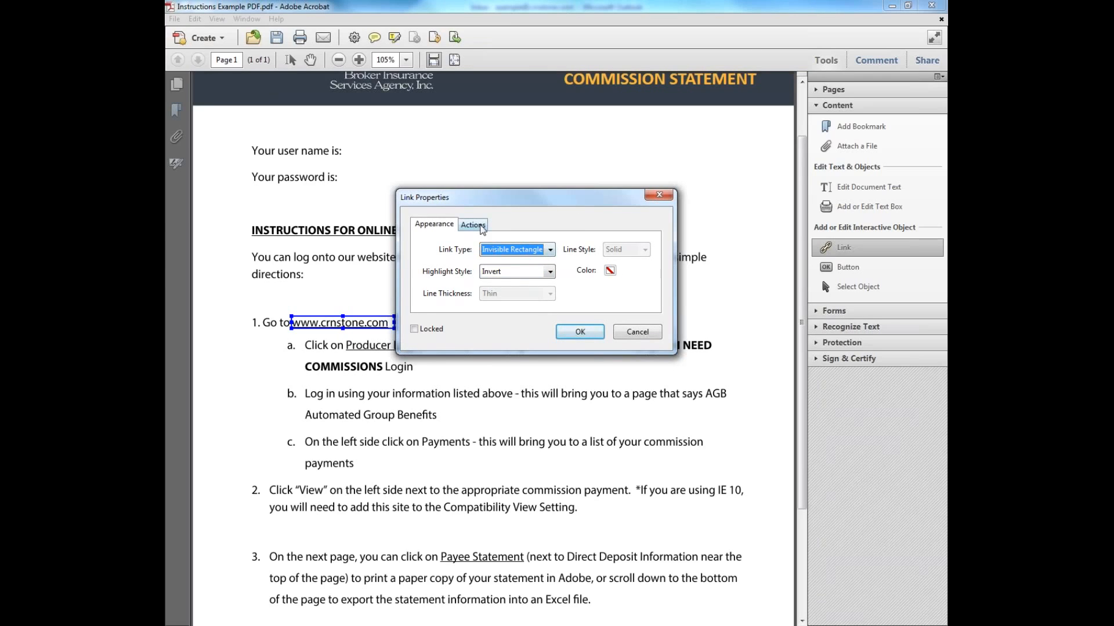
click(479, 226)
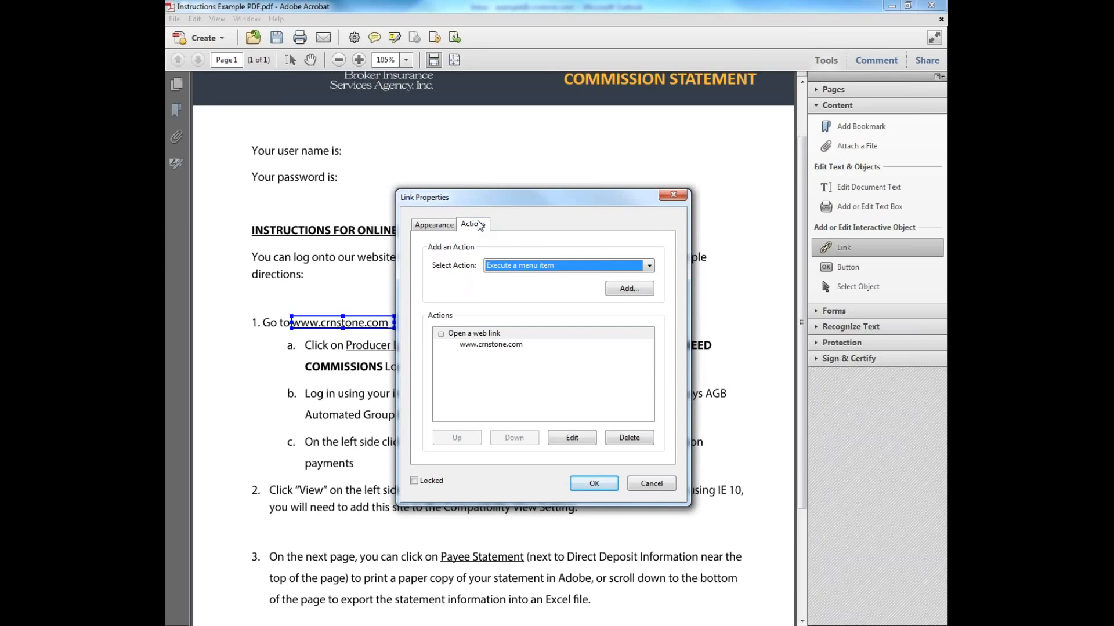
click(540, 267)
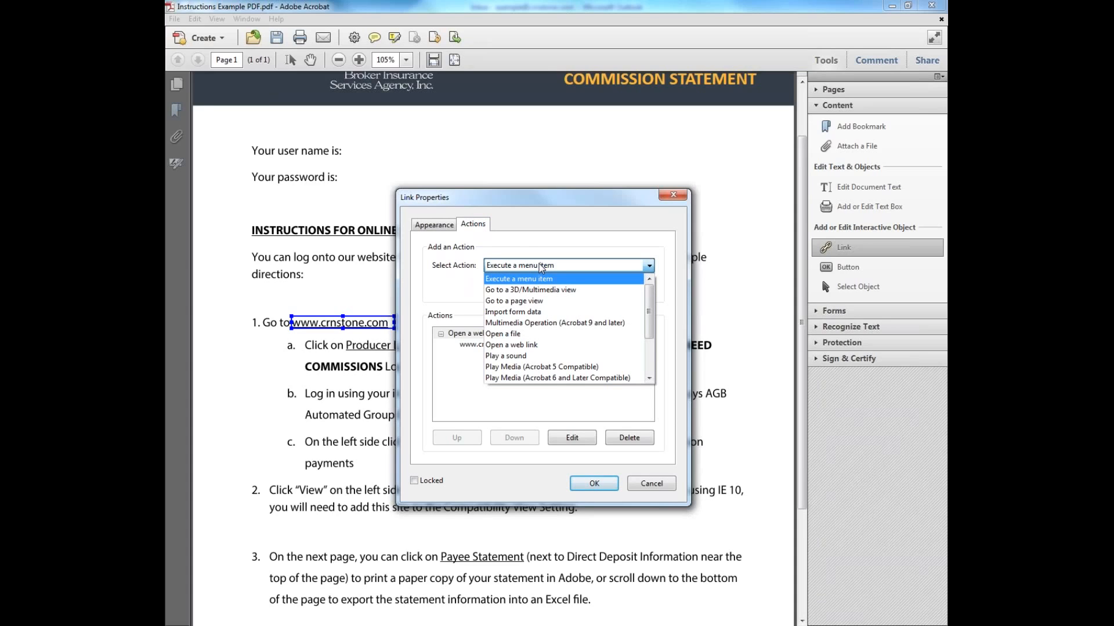
click(541, 266)
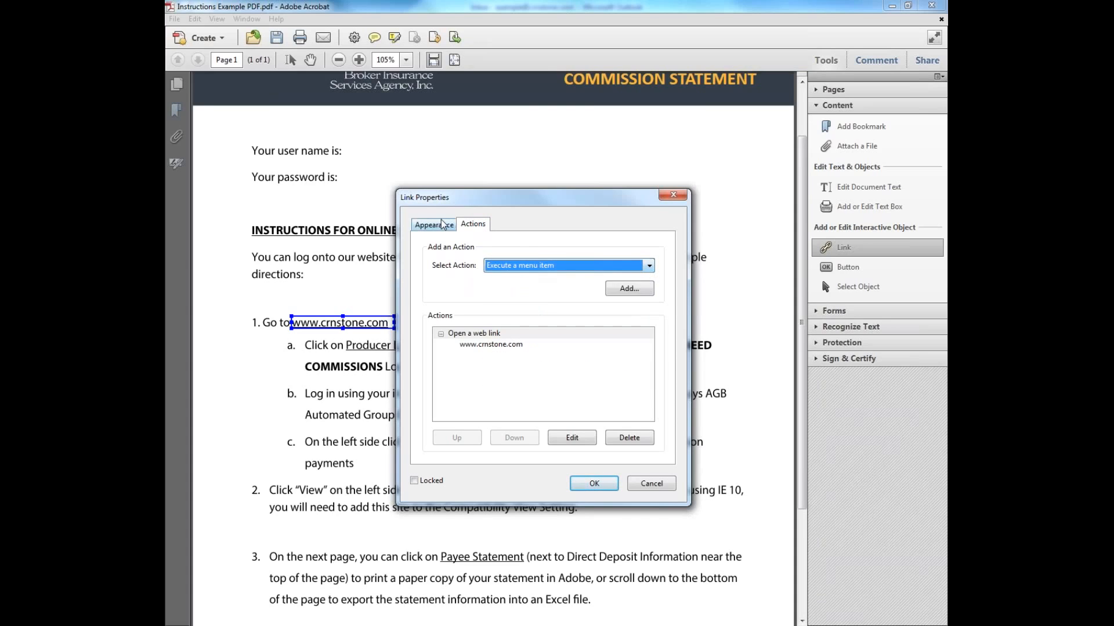
click(441, 224)
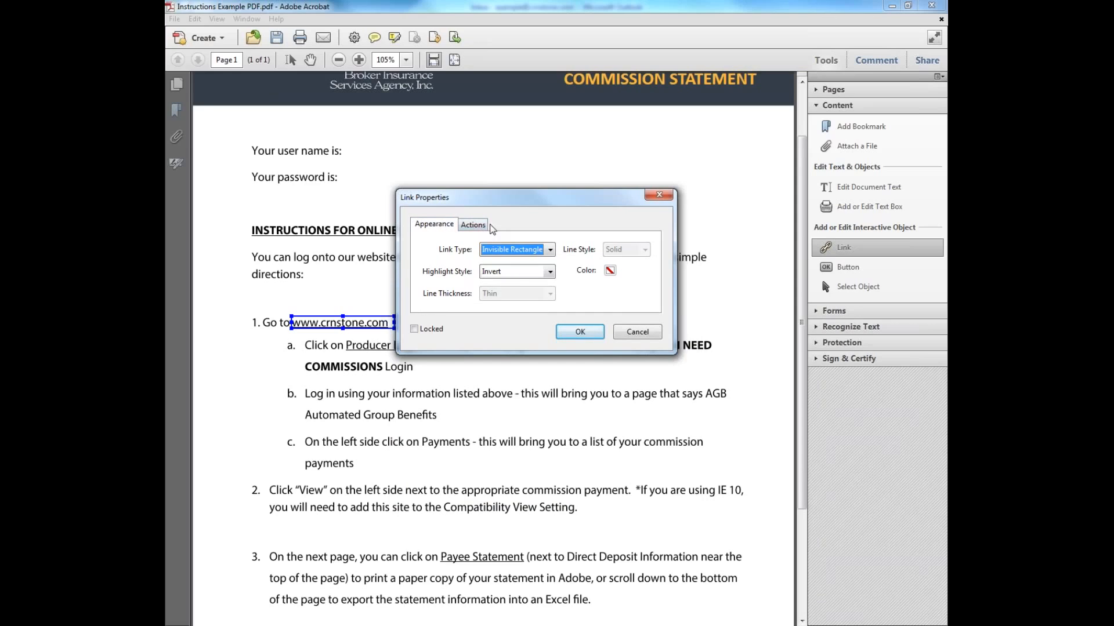
click(581, 334)
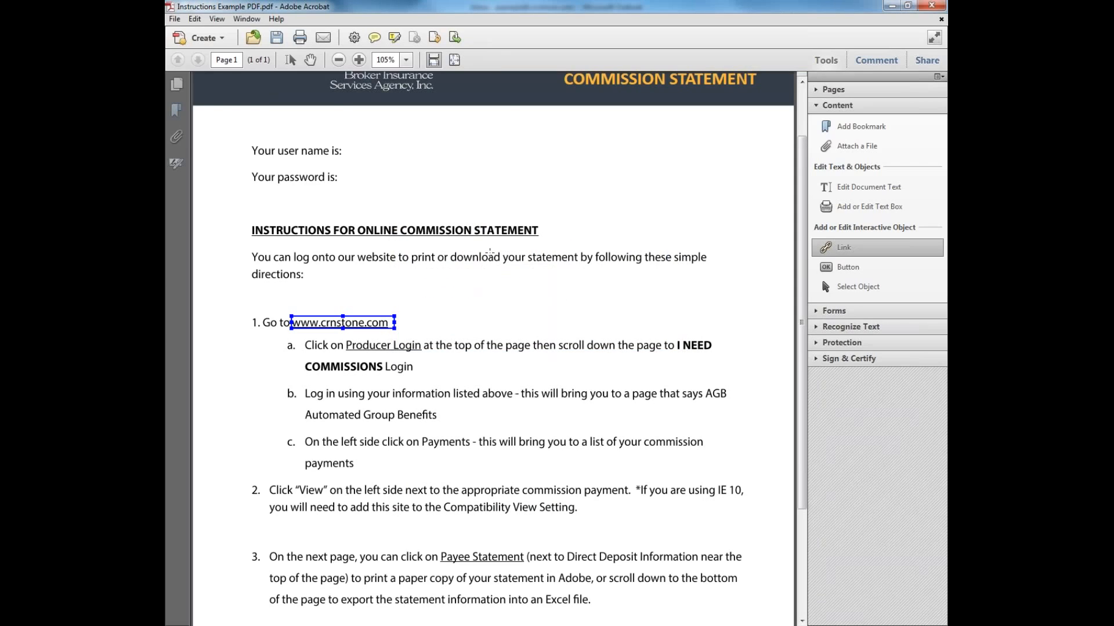
click(278, 39)
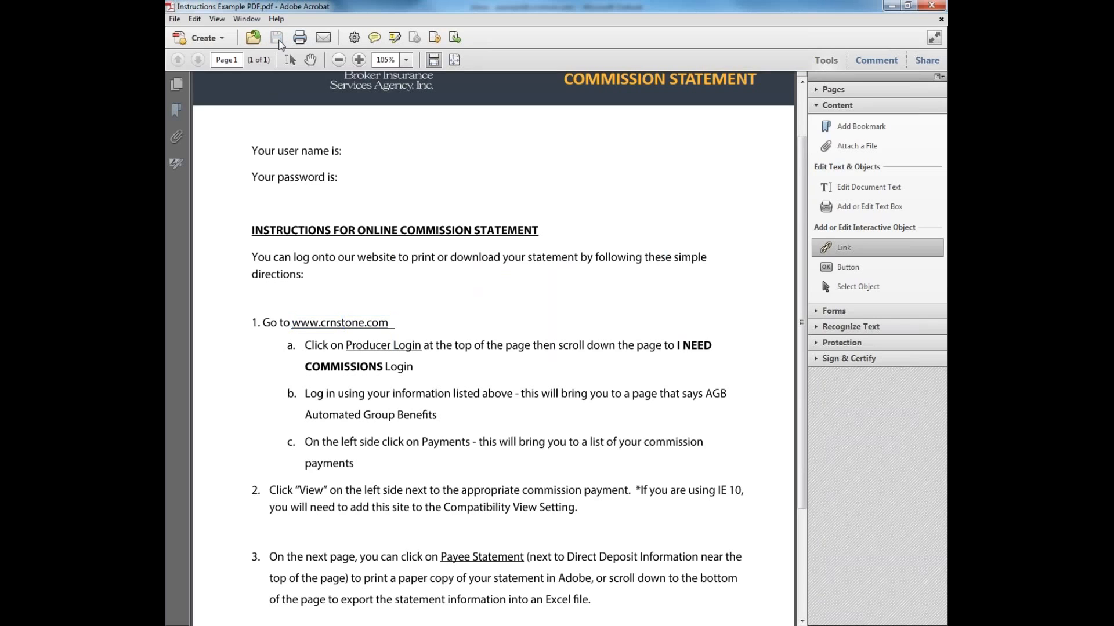
click(826, 60)
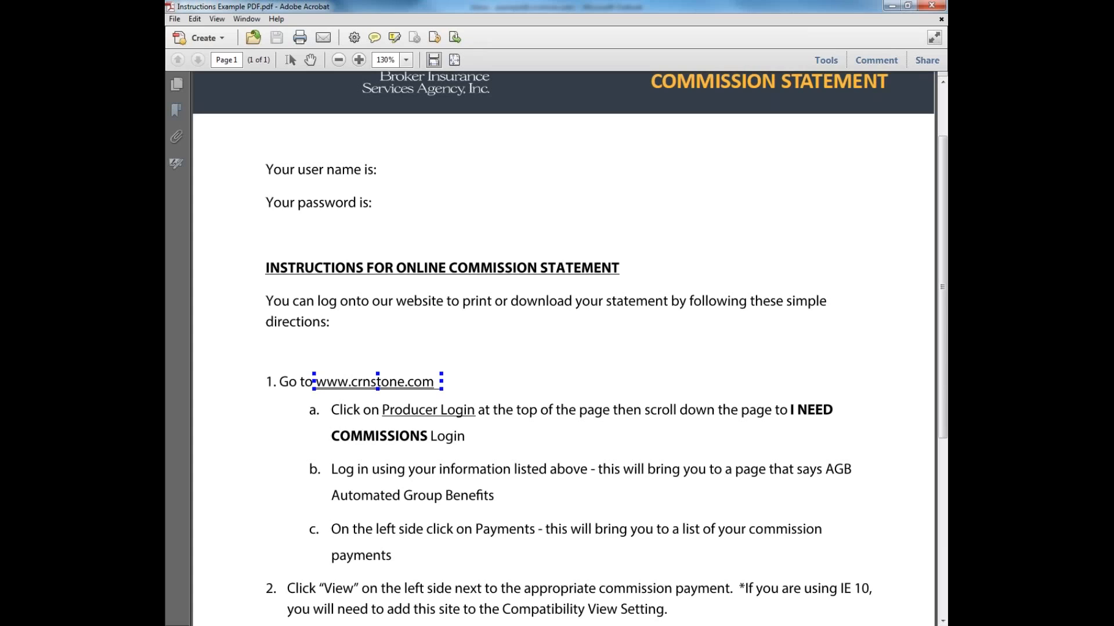
double_click(377, 381)
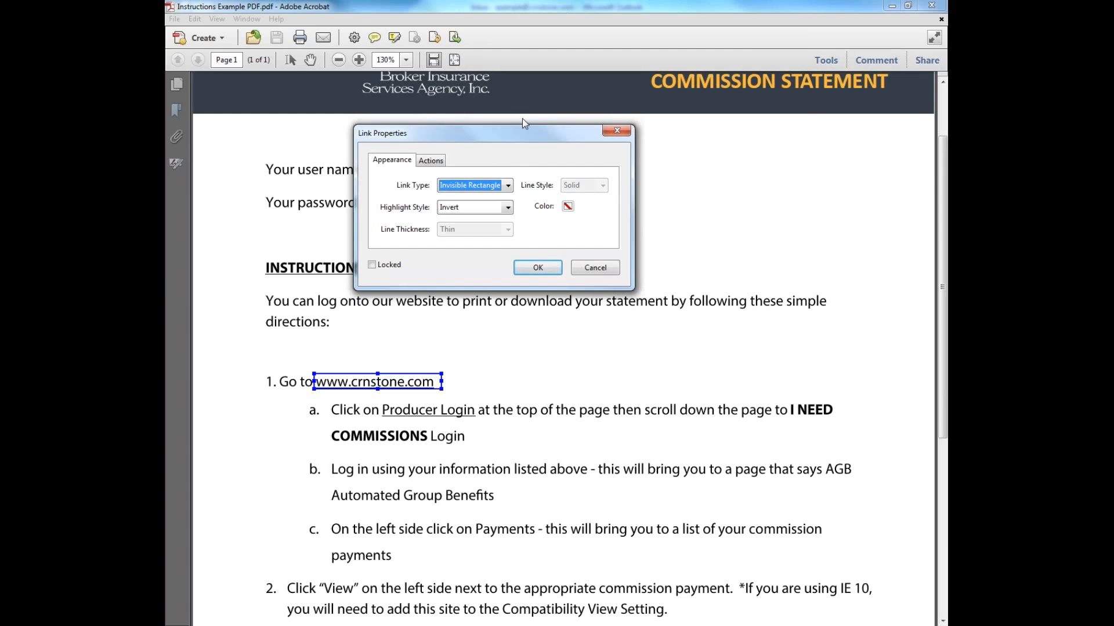
click(372, 265)
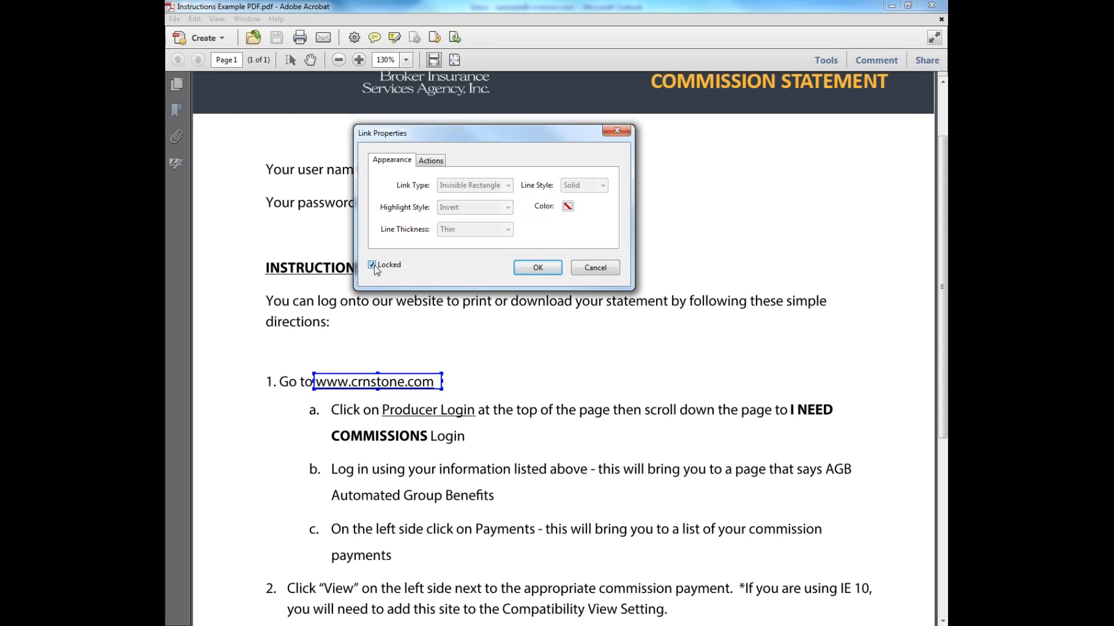
click(538, 267)
click(941, 7)
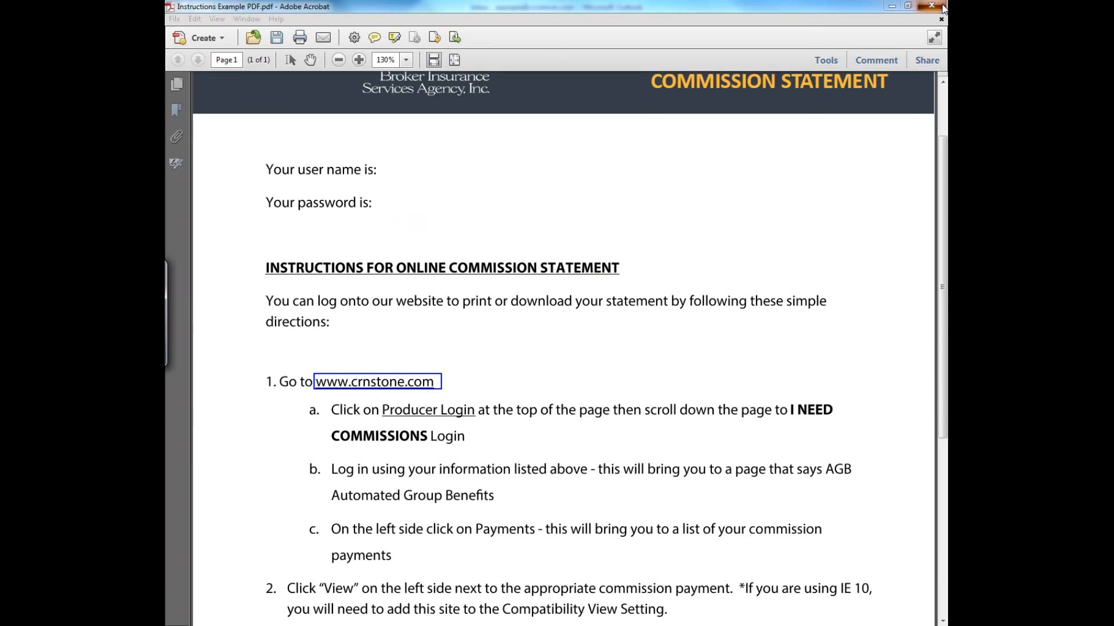
Save changes on closing, then reopen Instructions Example PDF.pdf from the February 2018 folder
drag(533, 183, 582, 173)
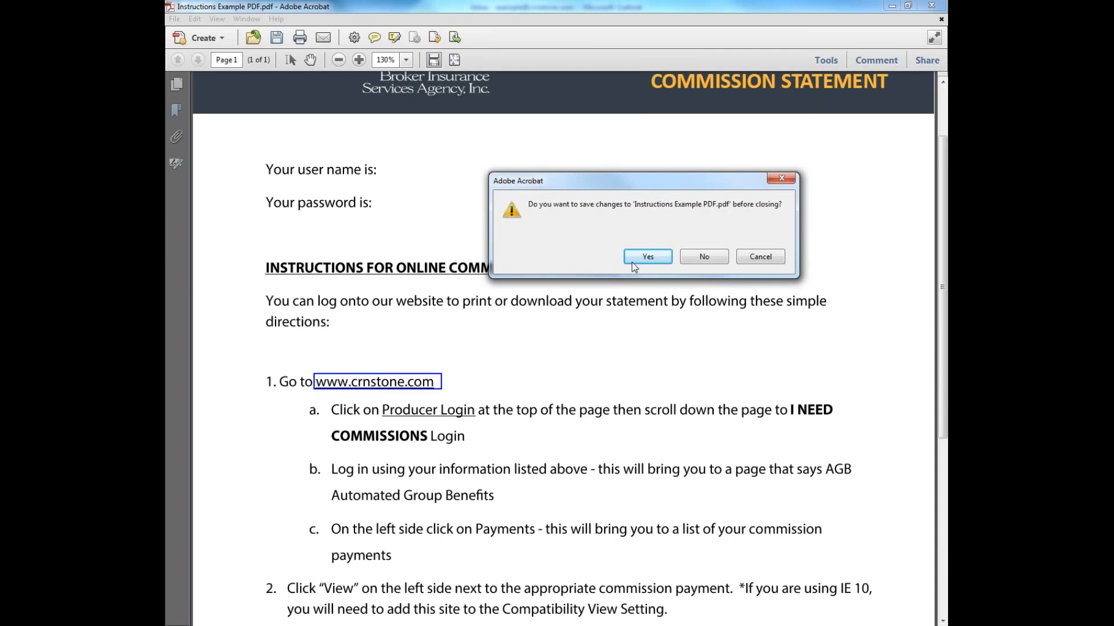
click(631, 262)
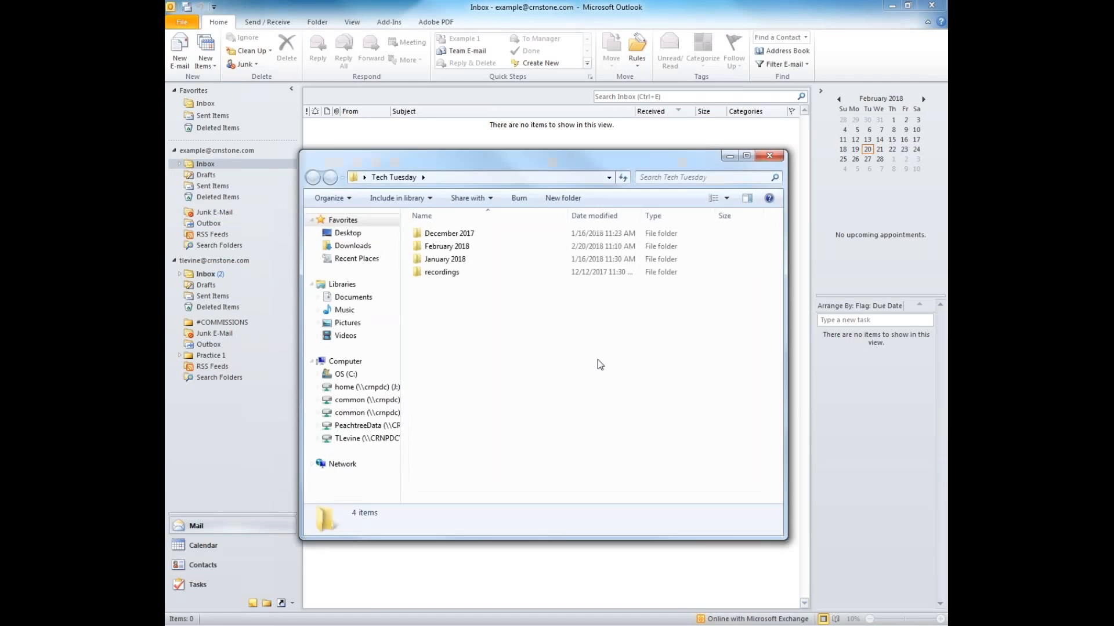
double_click(446, 246)
click(459, 260)
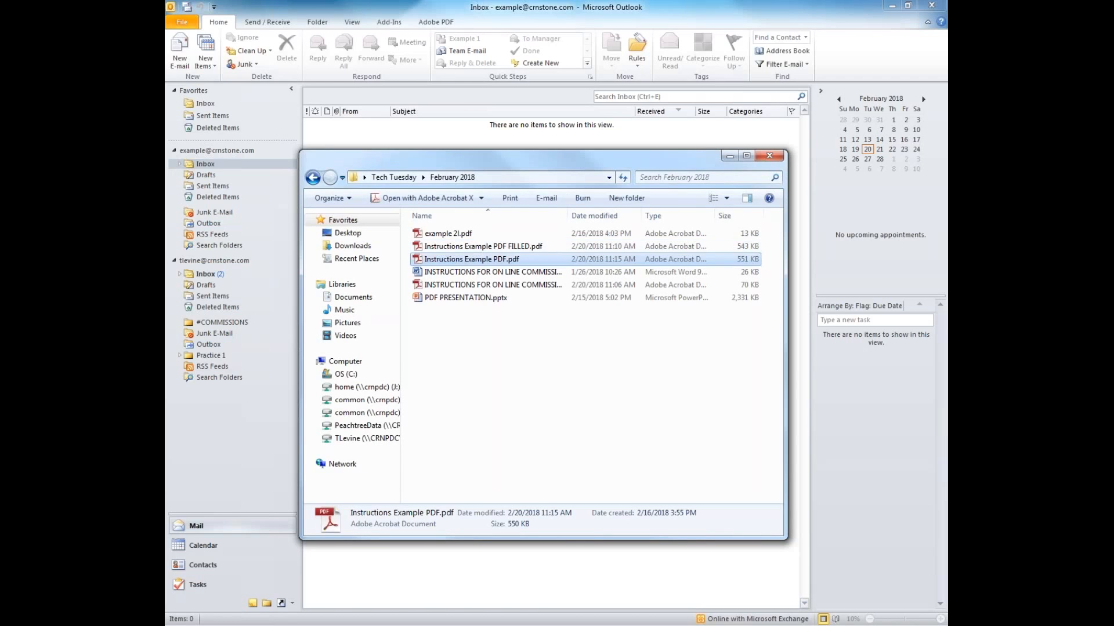
double_click(580, 8)
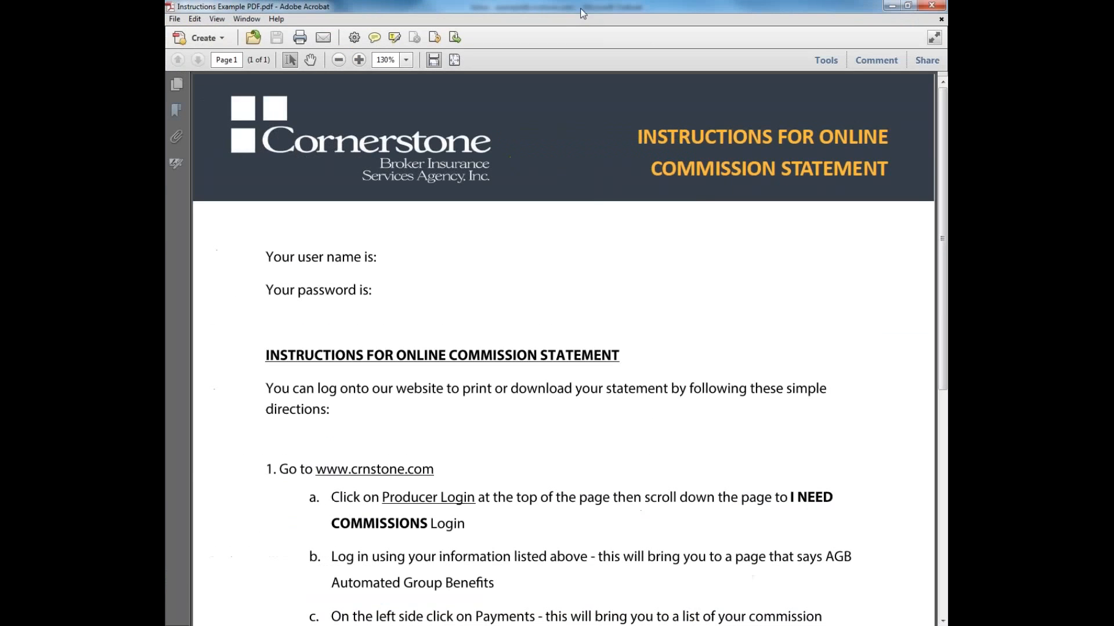
click(387, 474)
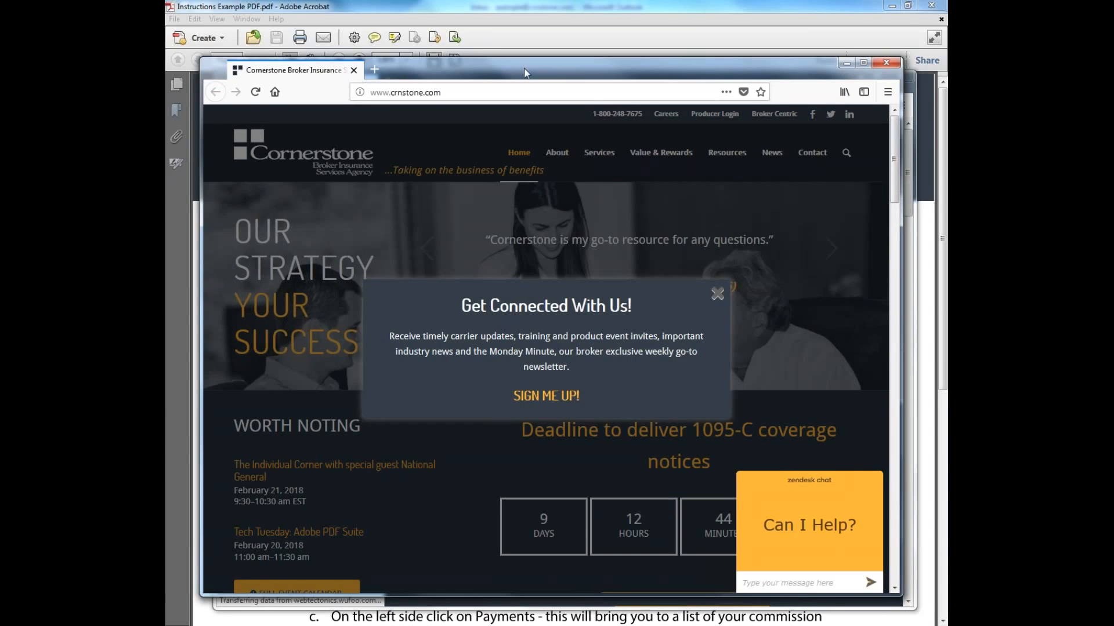
double_click(524, 68)
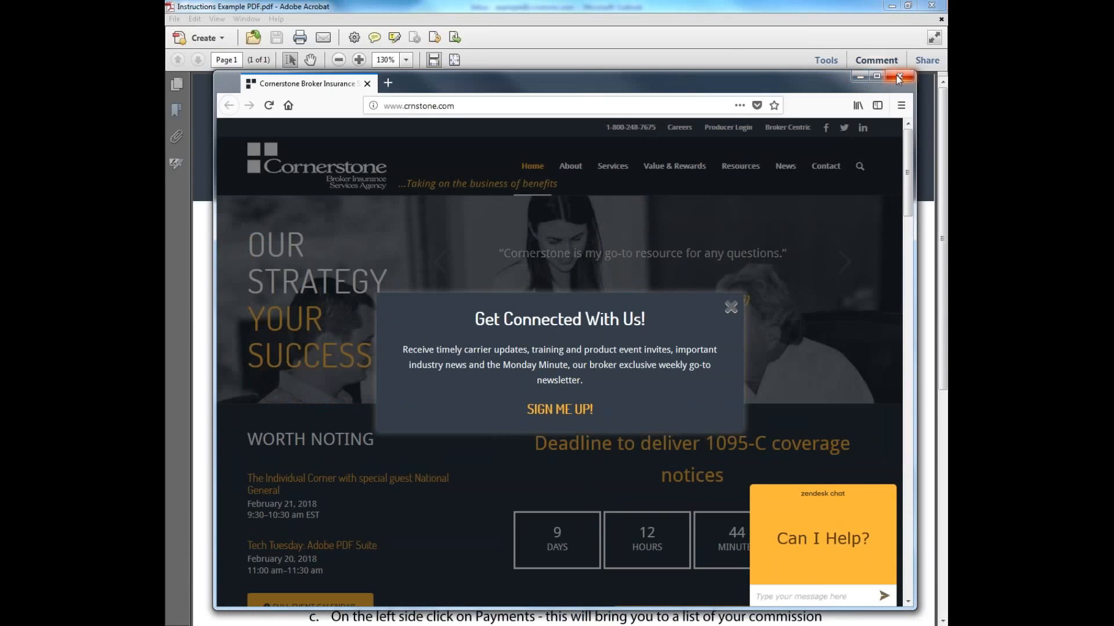
click(896, 75)
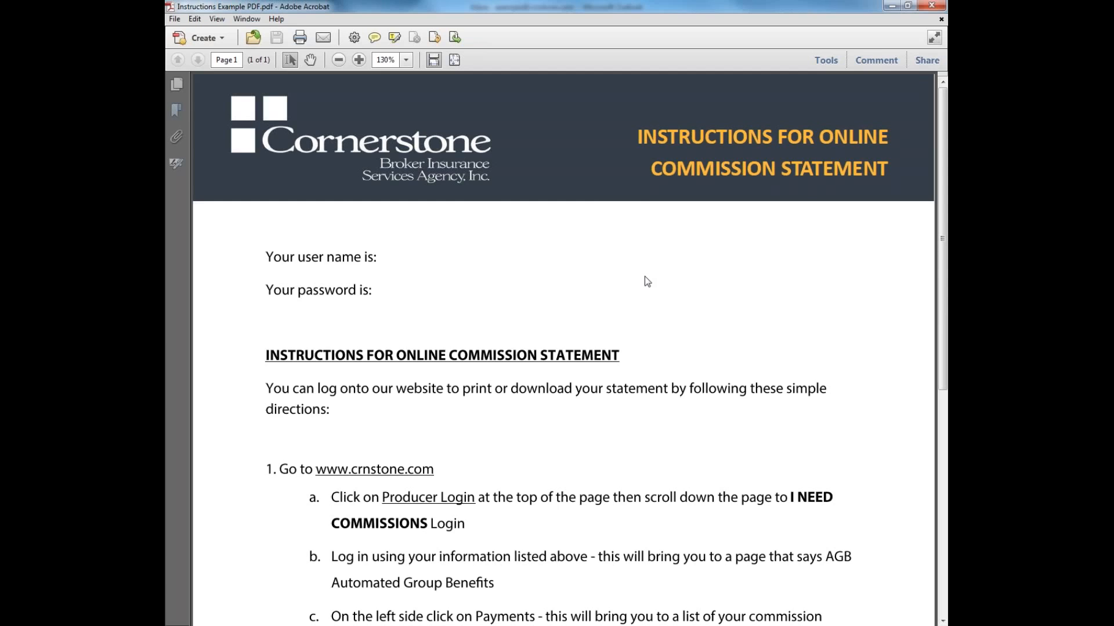
Convert Instructions Example PDF.pdf into a form from the current document, accepting that no fields were detected
click(826, 60)
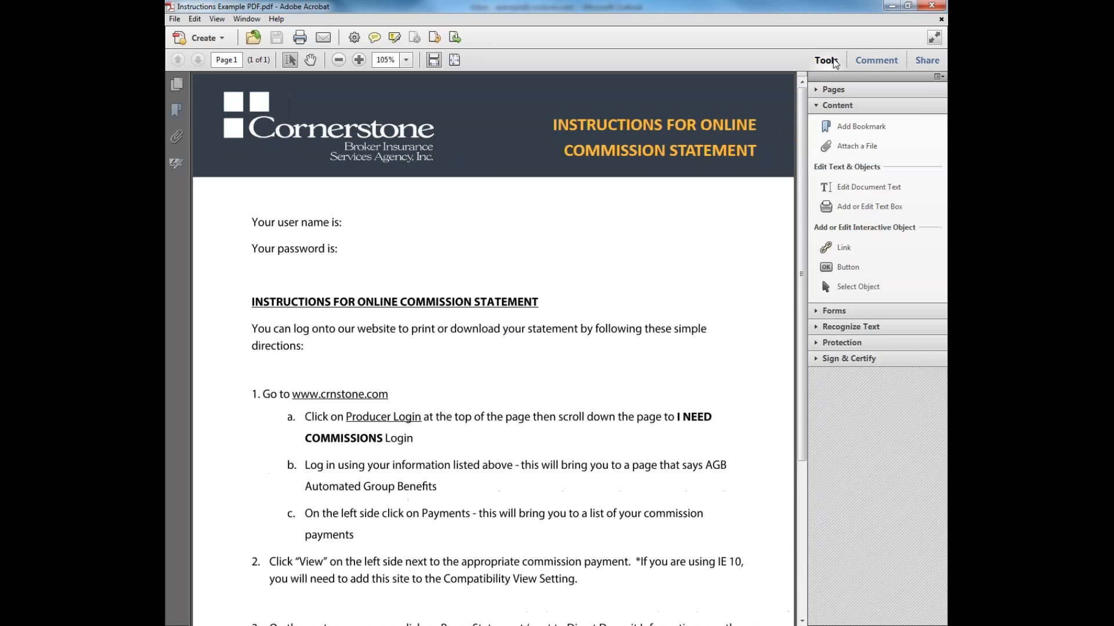
click(839, 311)
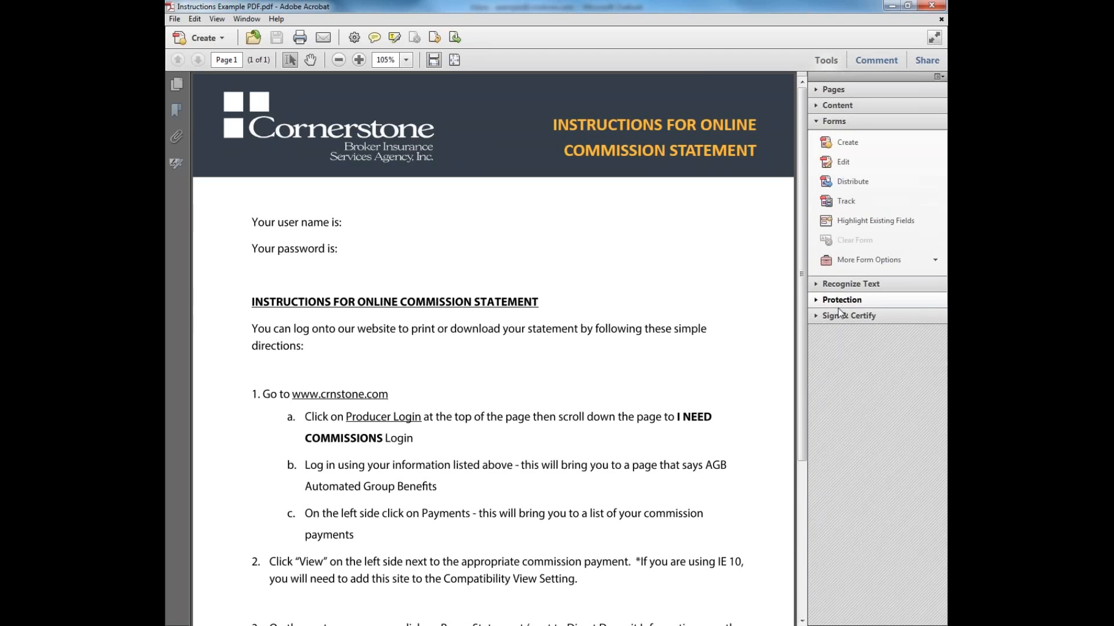
click(875, 149)
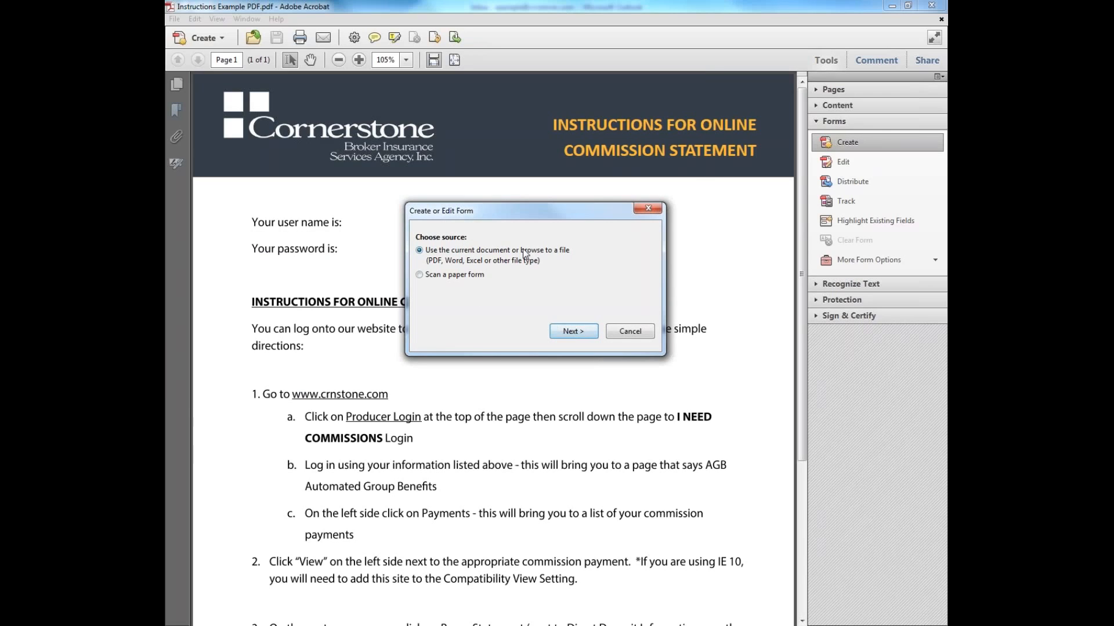
click(565, 334)
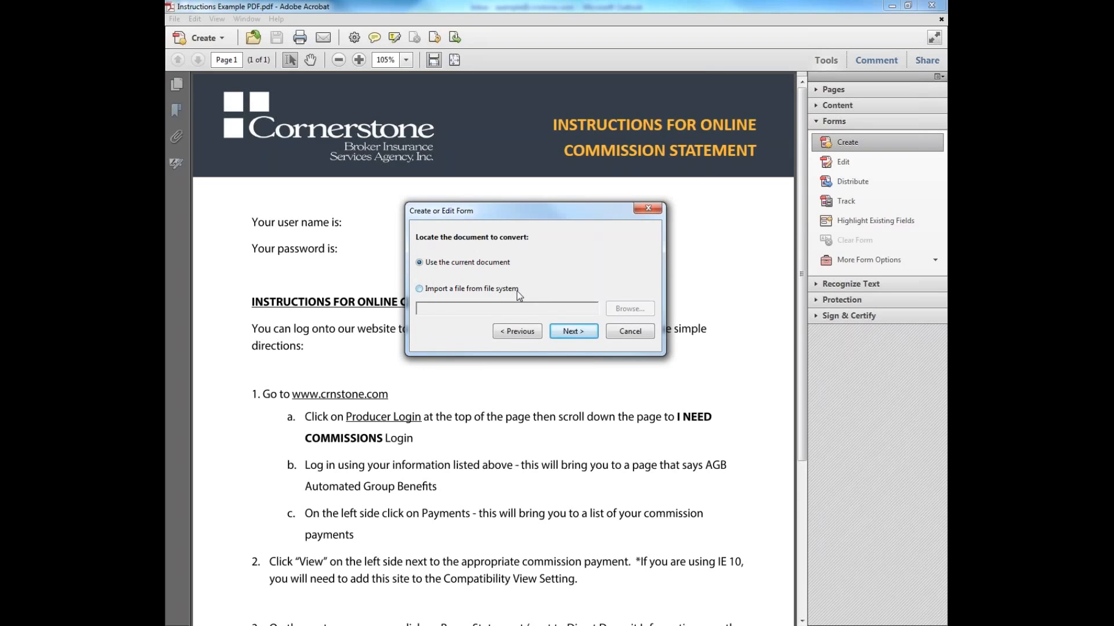
click(566, 332)
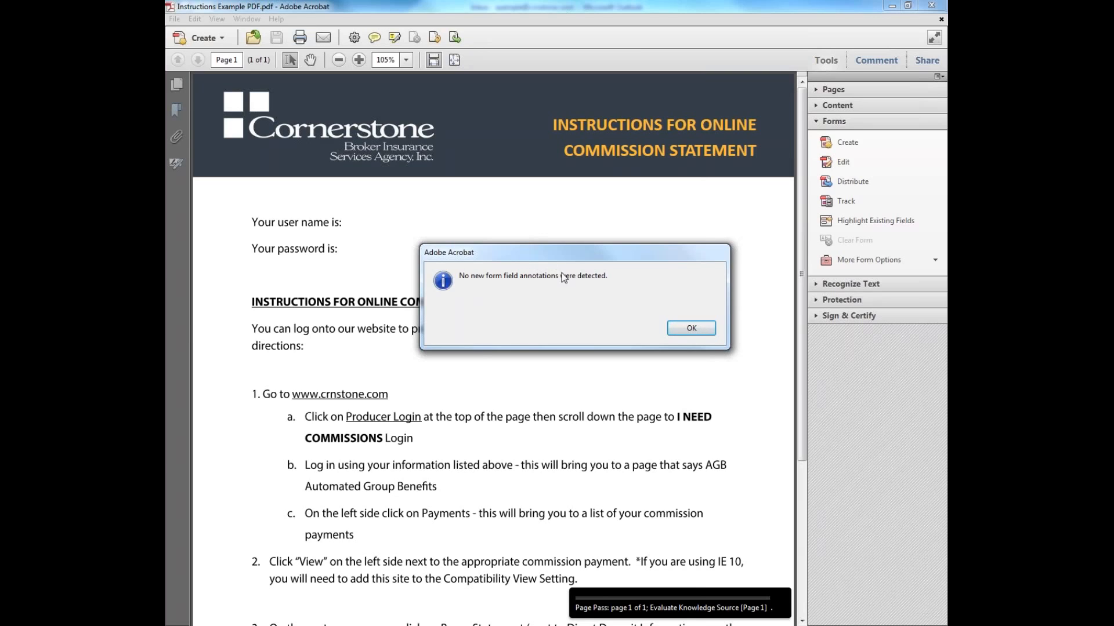
click(691, 328)
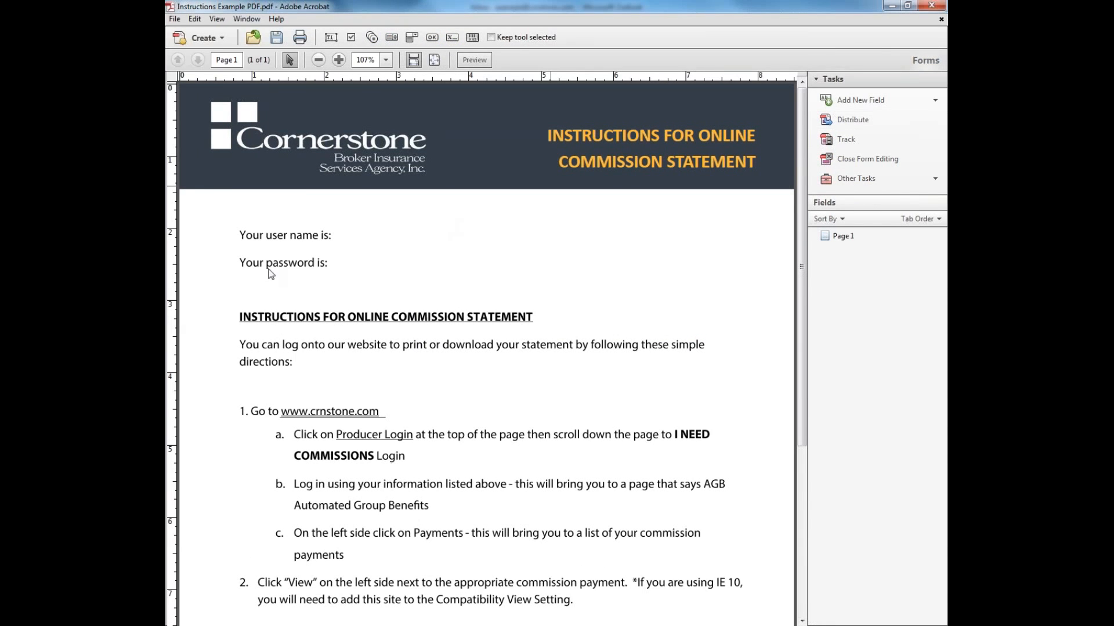
Draw a required text field named 'user name' next to 'Your user name is:'
scroll(529, 218, down, 5)
scroll(530, 217, up, 3)
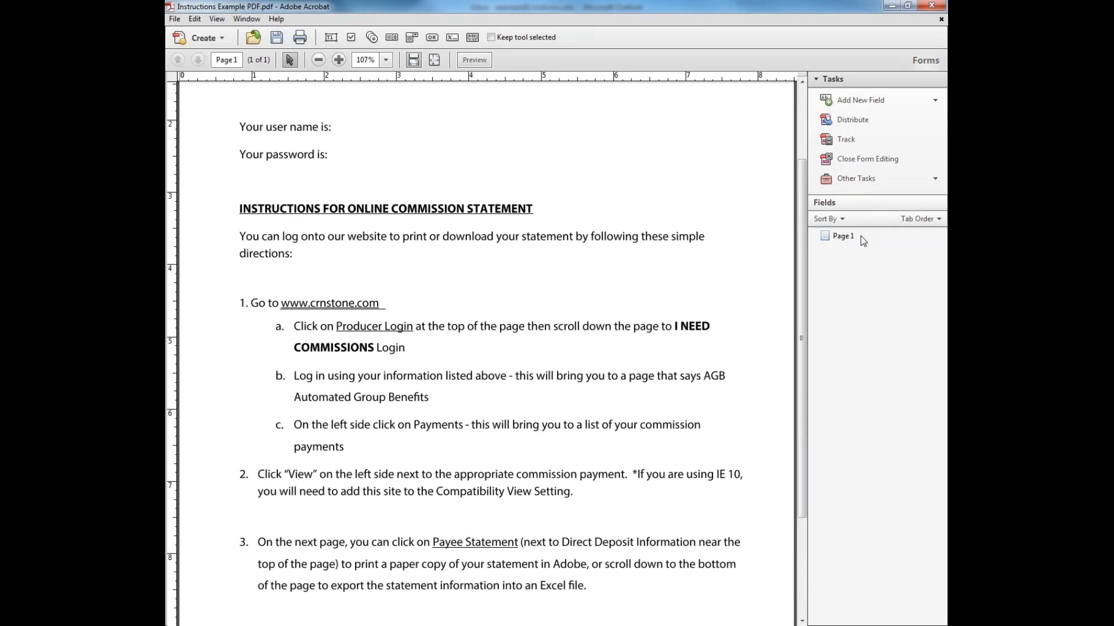
click(871, 106)
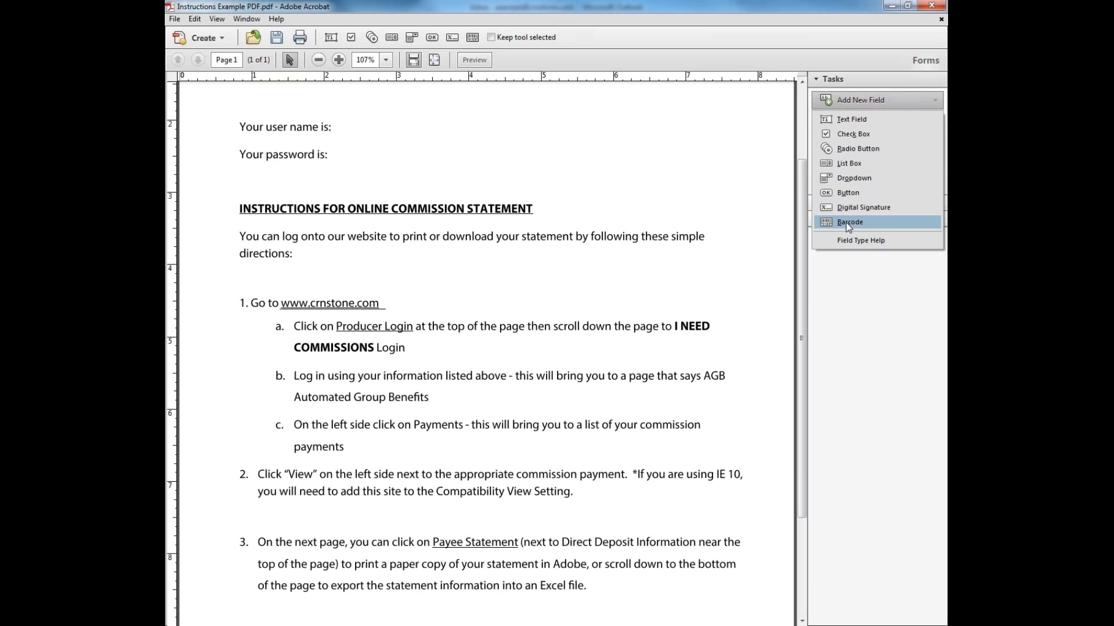
click(864, 119)
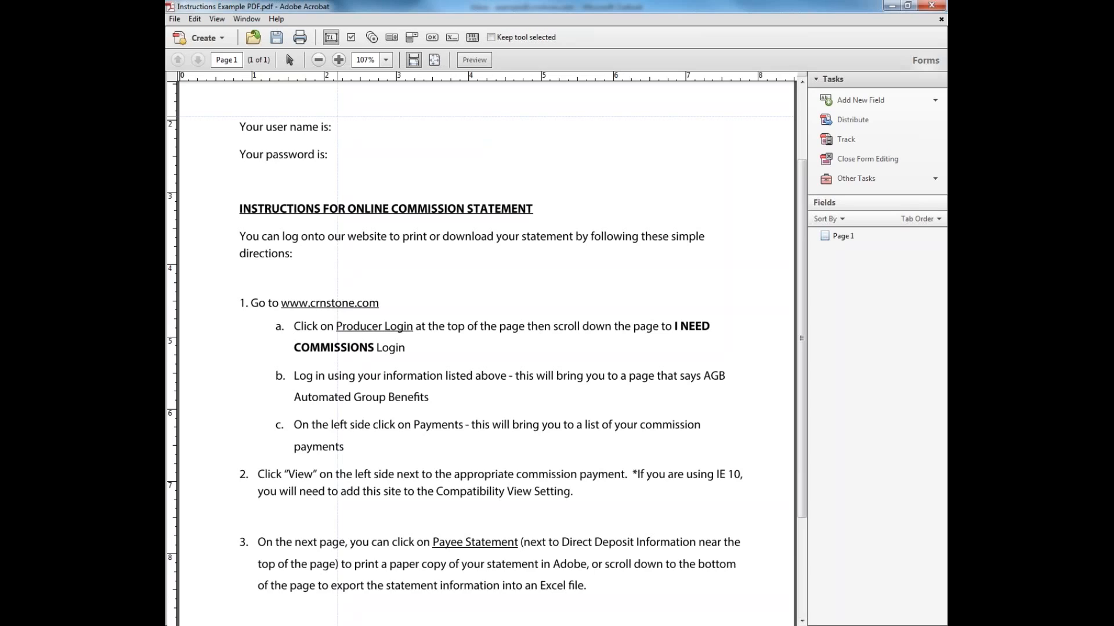
drag(337, 116, 540, 141)
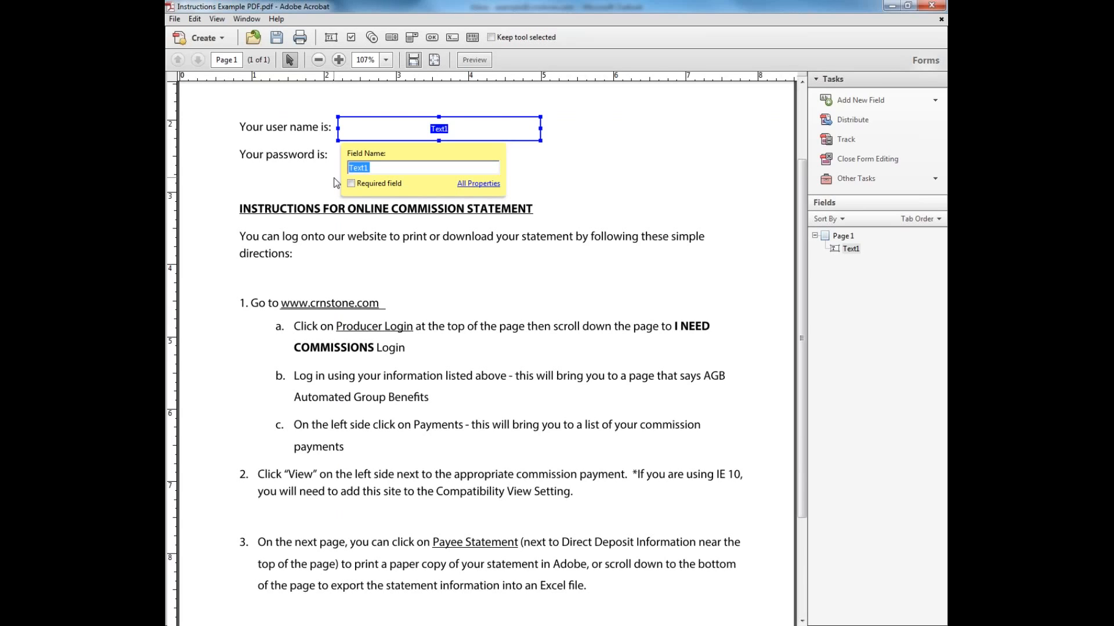
text(user name)
click(351, 183)
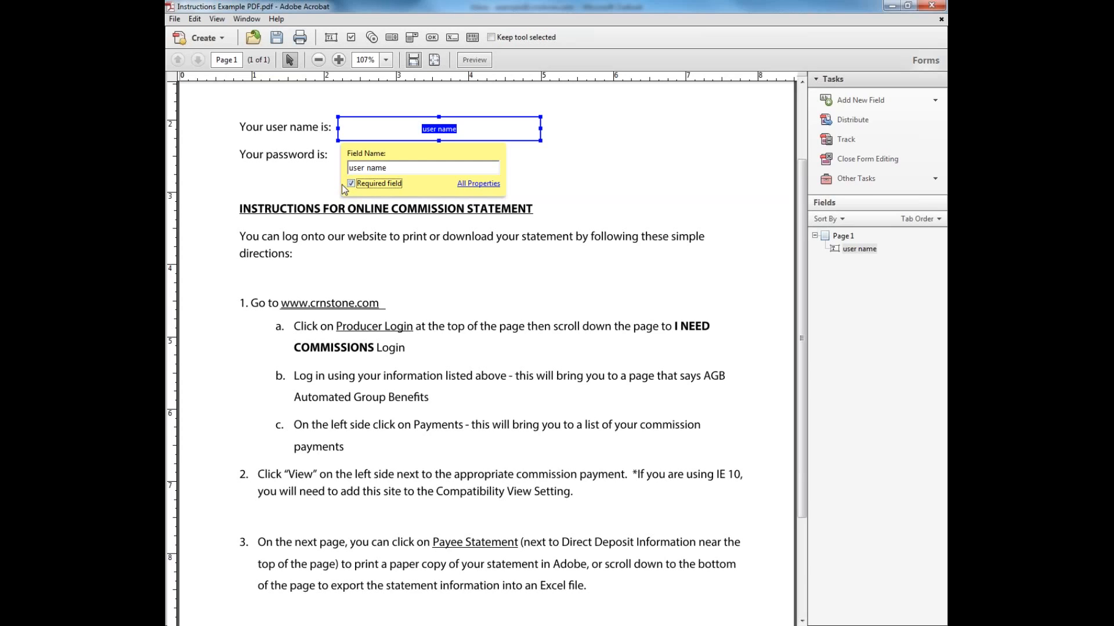
click(569, 175)
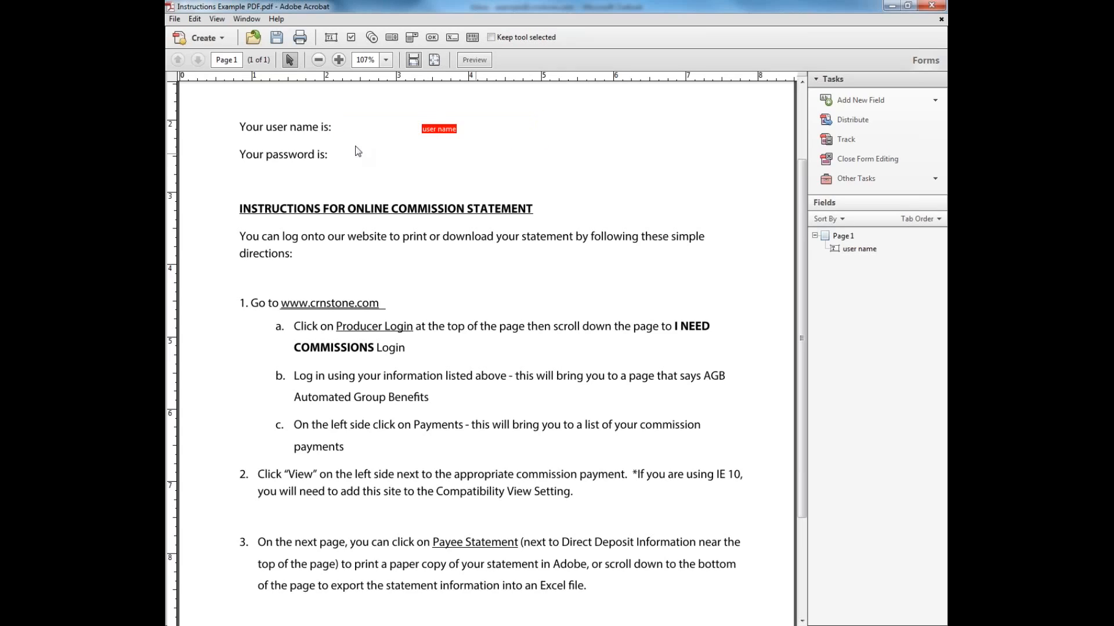
Draw a new text field beside 'Your password is:'
click(413, 123)
click(436, 156)
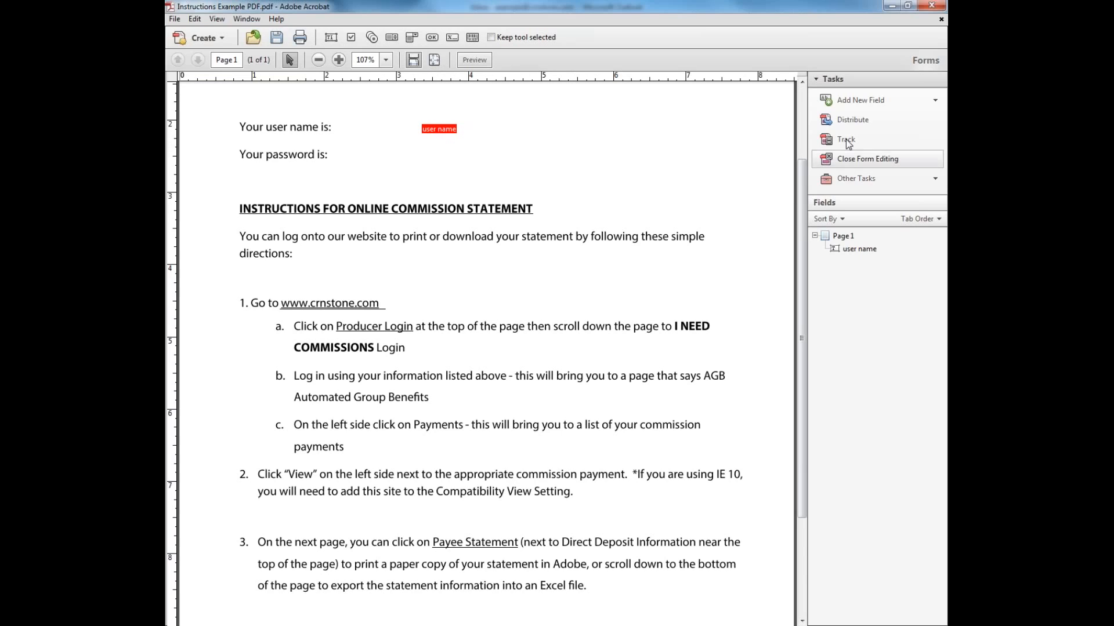
click(848, 101)
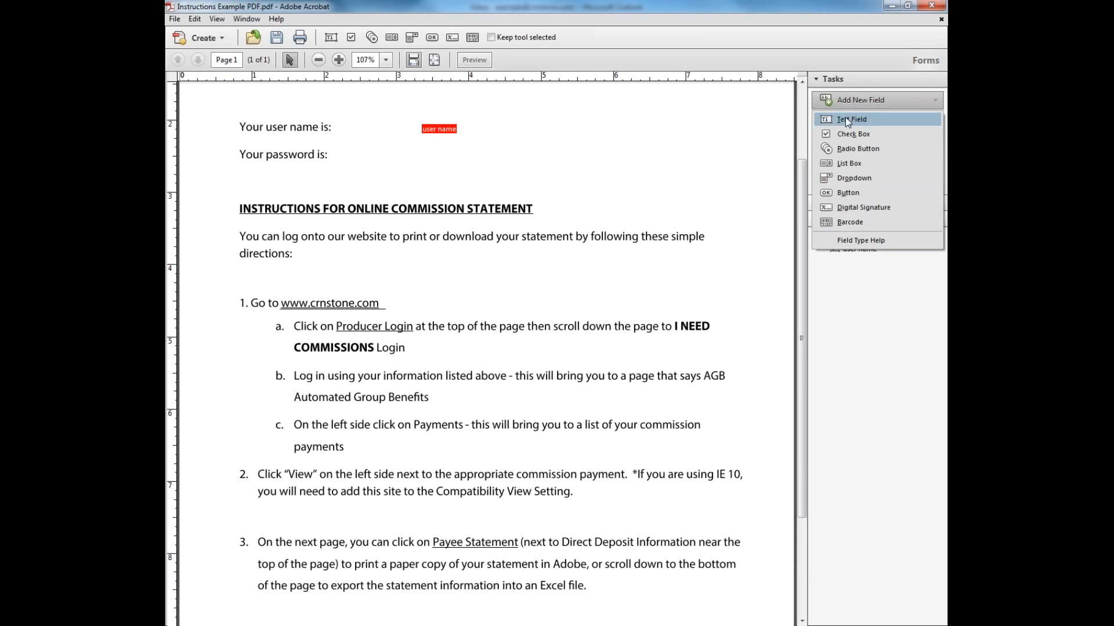
click(845, 118)
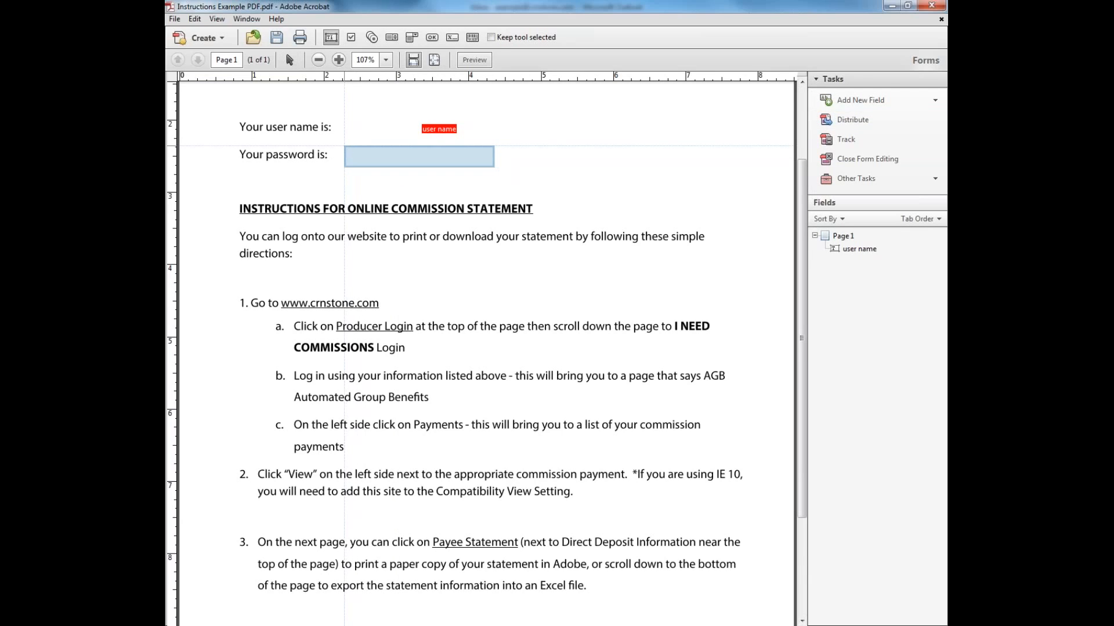
drag(343, 145, 527, 170)
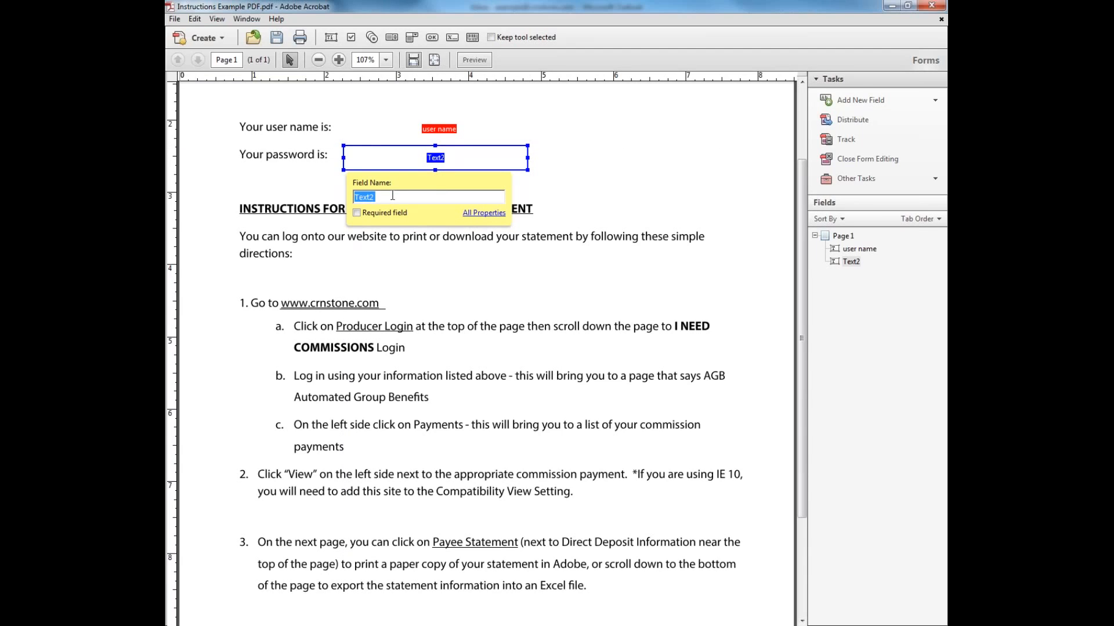
Name the new field 'password' and save the PDF under its existing file name
text(password)
click(607, 196)
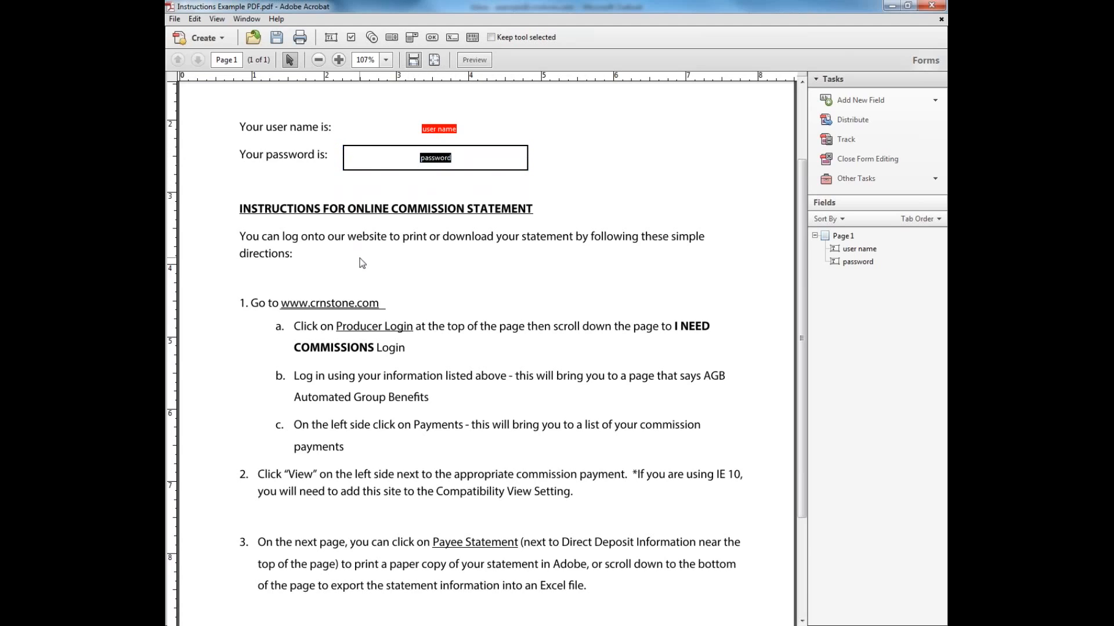
click(277, 38)
click(646, 410)
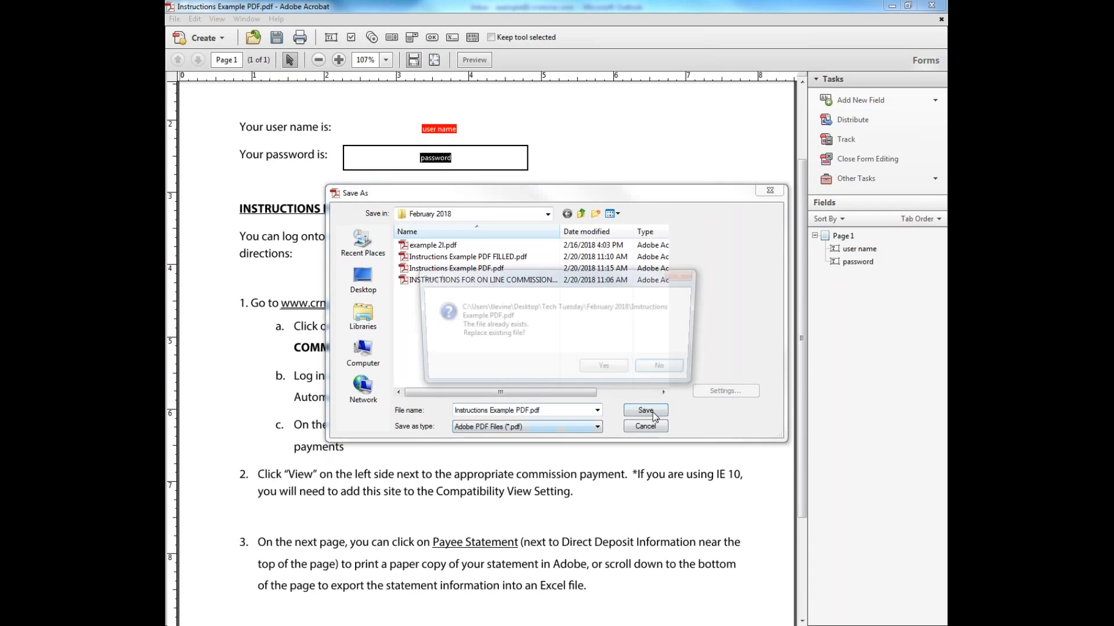
Replace the original file, exit form editing, and enter the user name and the password
click(603, 374)
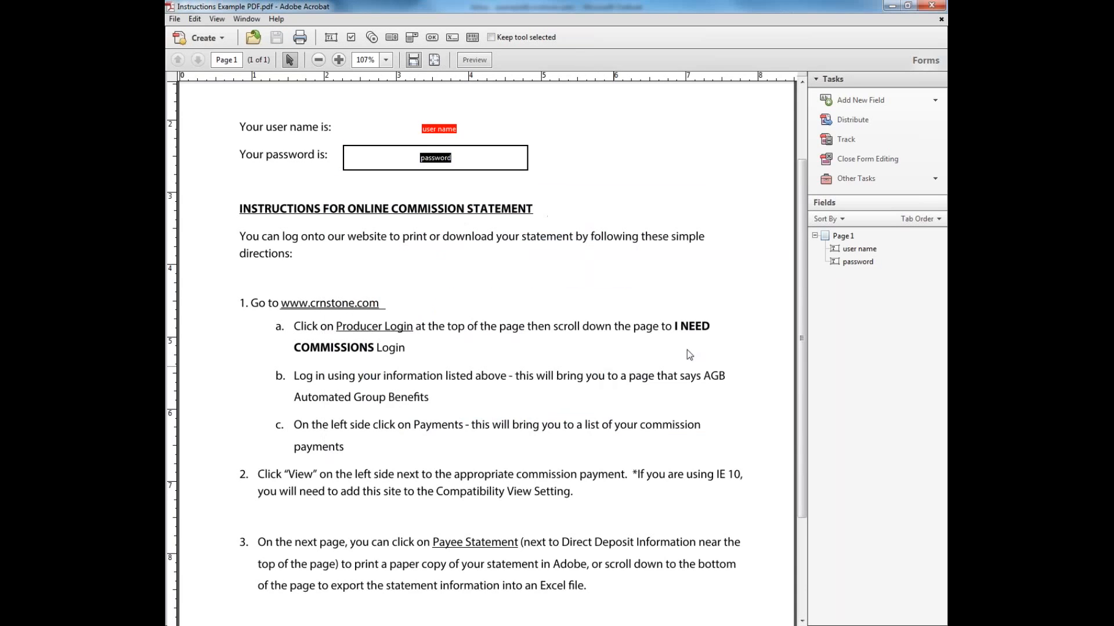
click(865, 165)
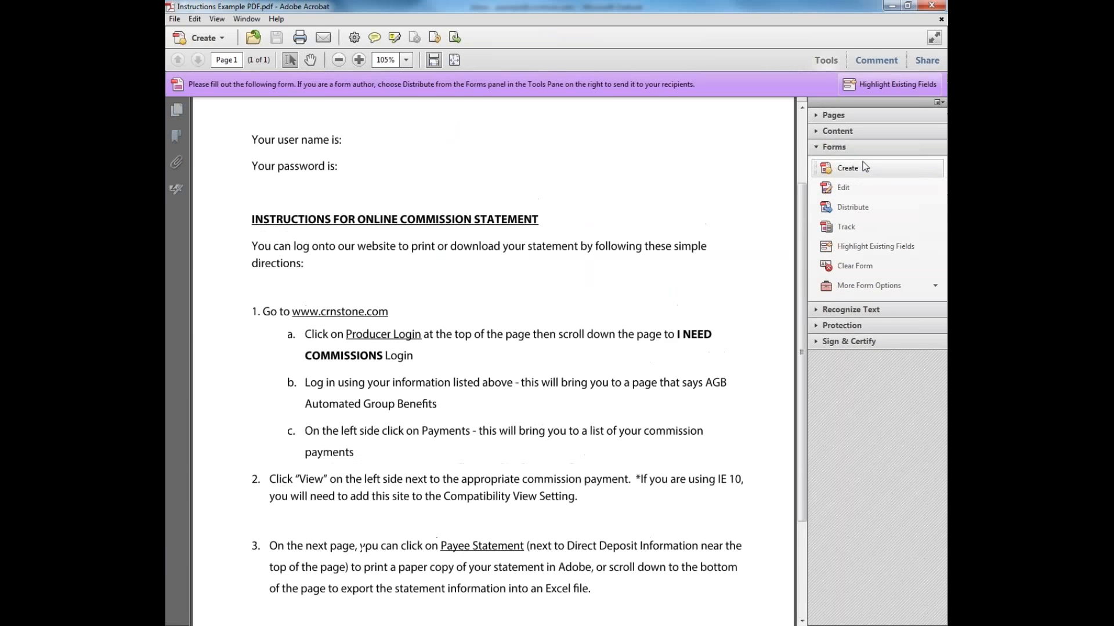
click(374, 139)
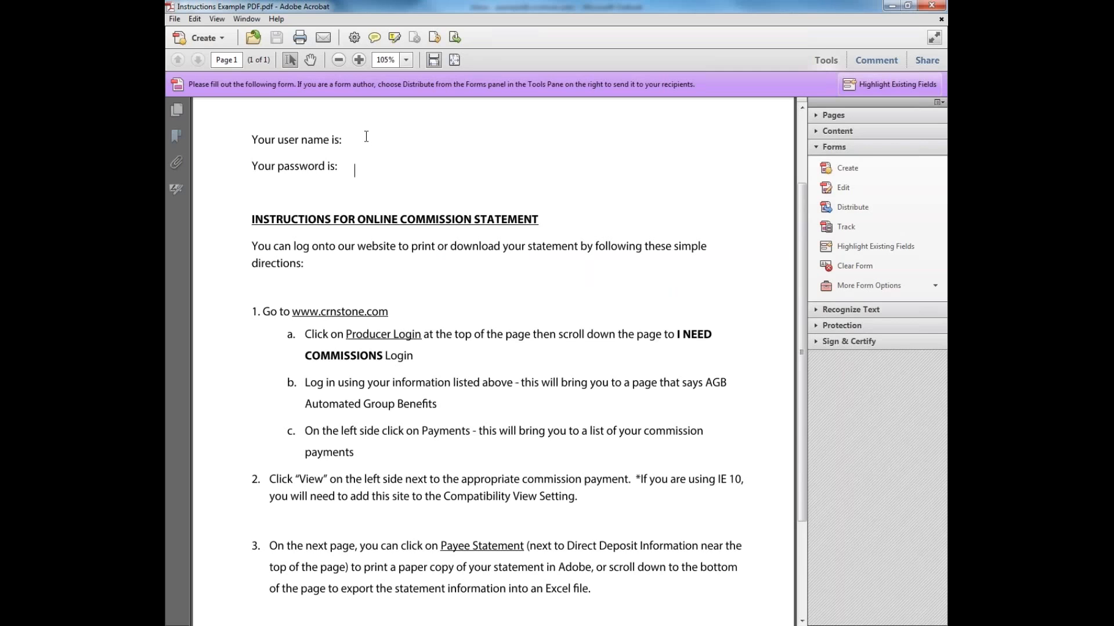
click(351, 165)
text(password)
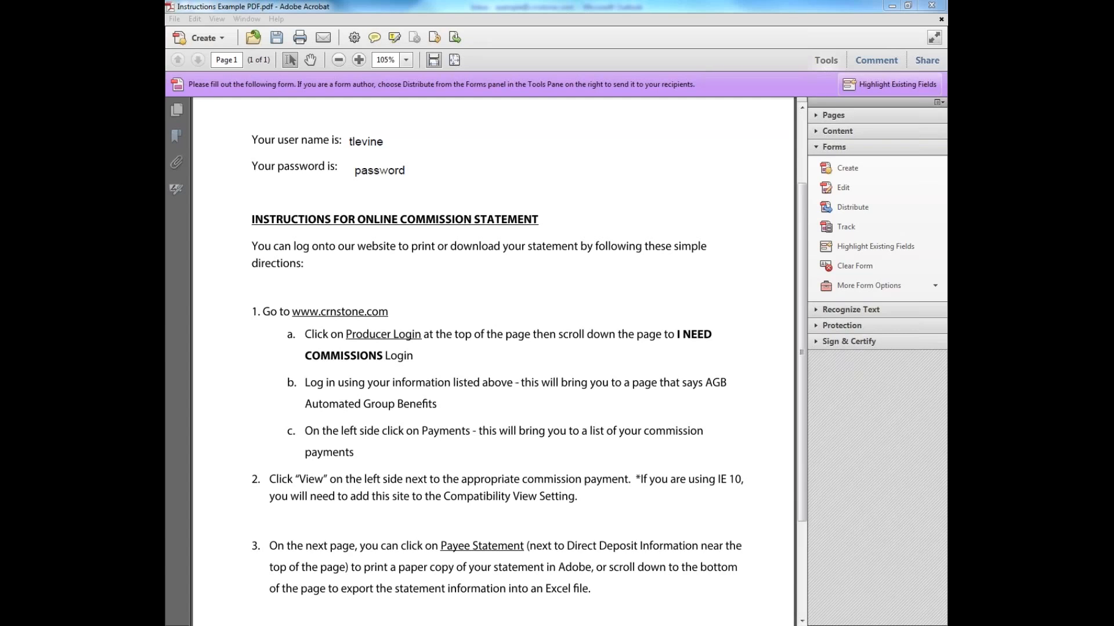
click(387, 142)
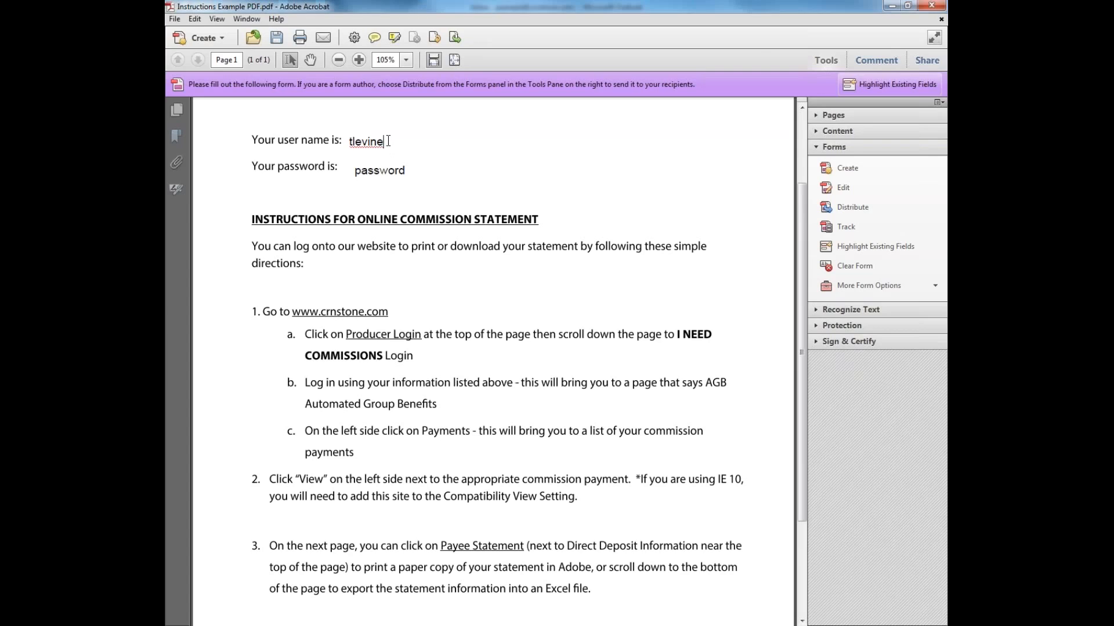
text(@crnstone.com)
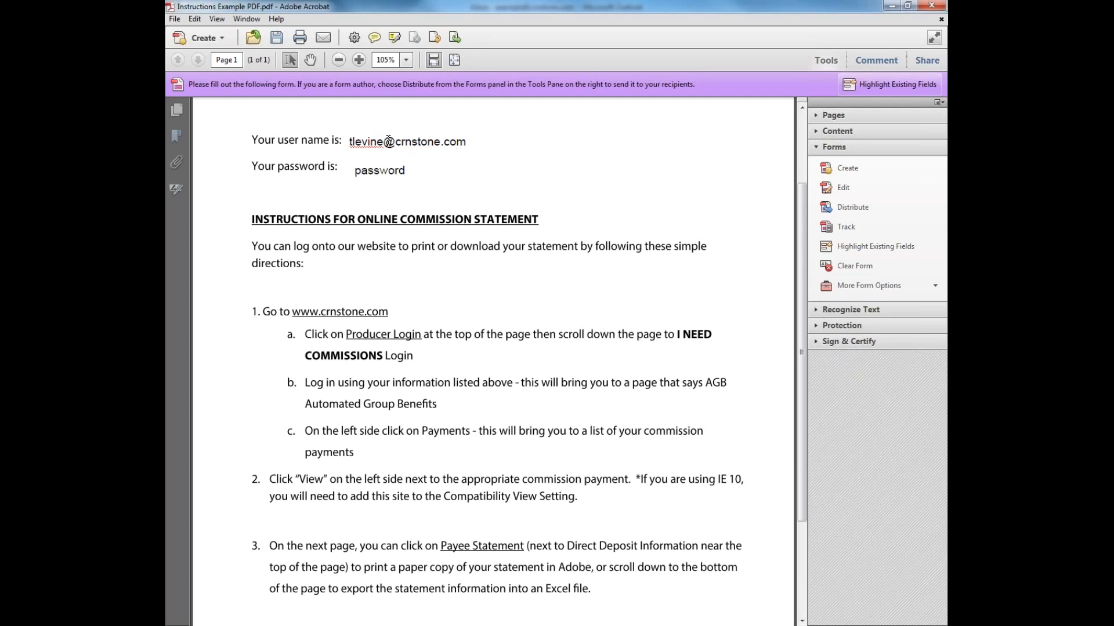